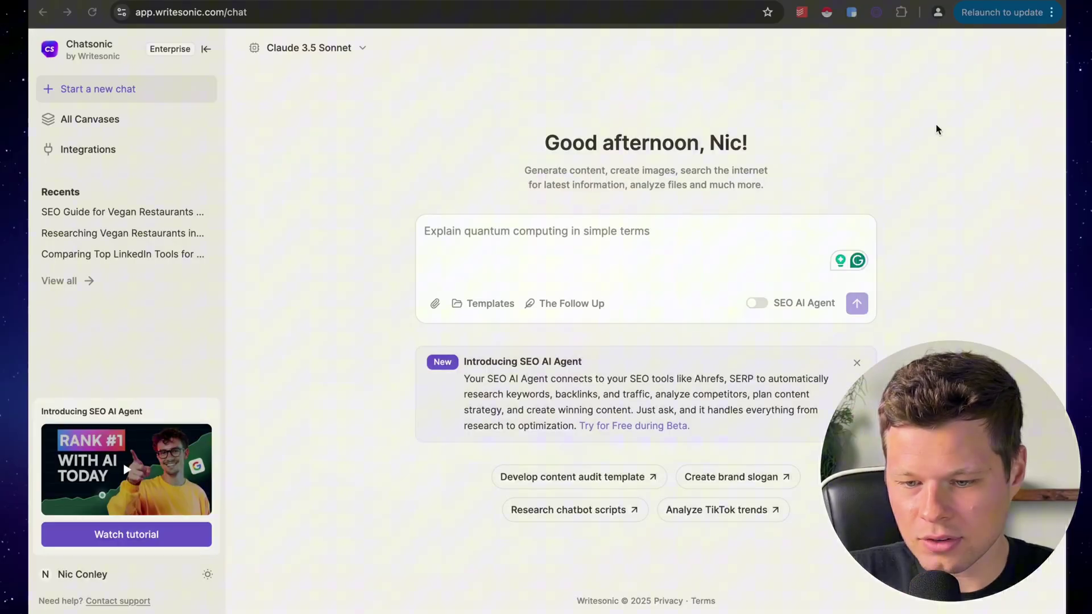
# - Enable the SEO AI Agent toggle next to the Chatsonic prompt box
pyautogui.click(758, 304)
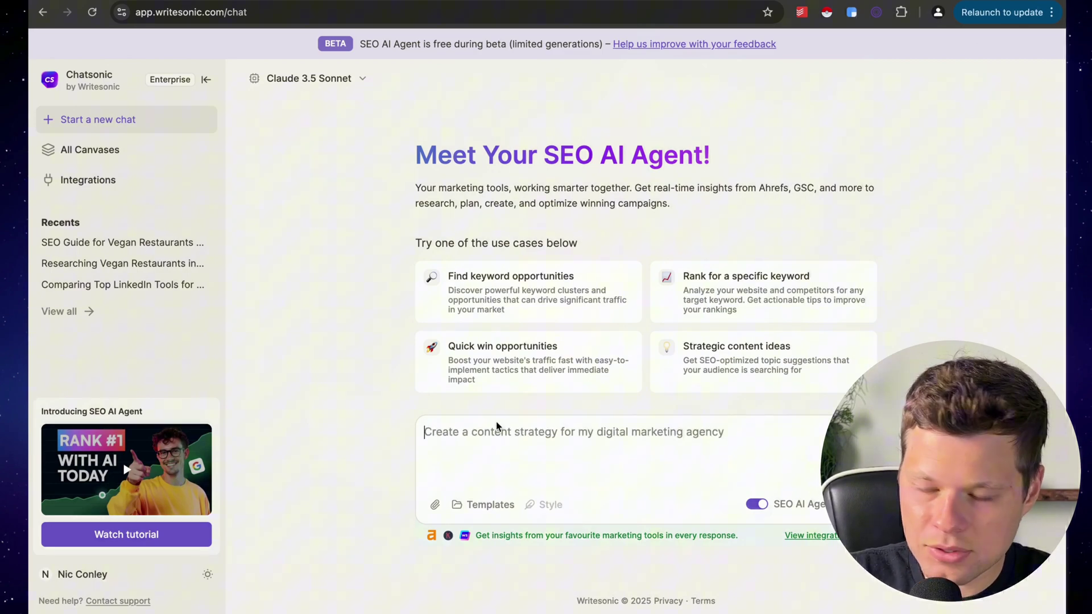
# - Request keyword research and a content strategy for a Myrtle Beach vegan restaurants blog post
pyautogui.write('I write a blog about the best things')
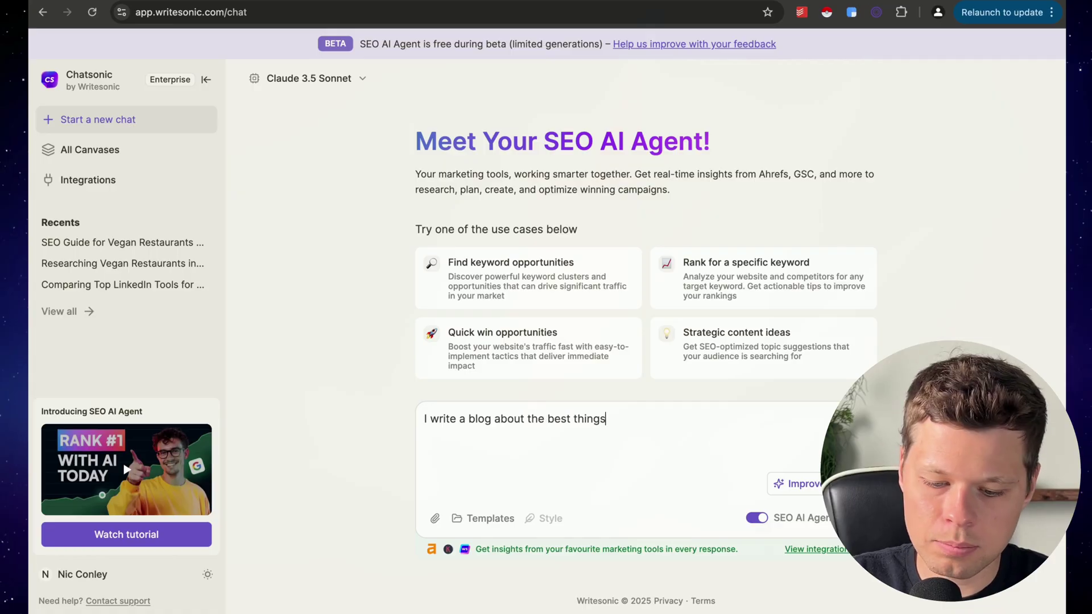
pyautogui.write(" to do in Myrtle beach south Carolina and I'l")
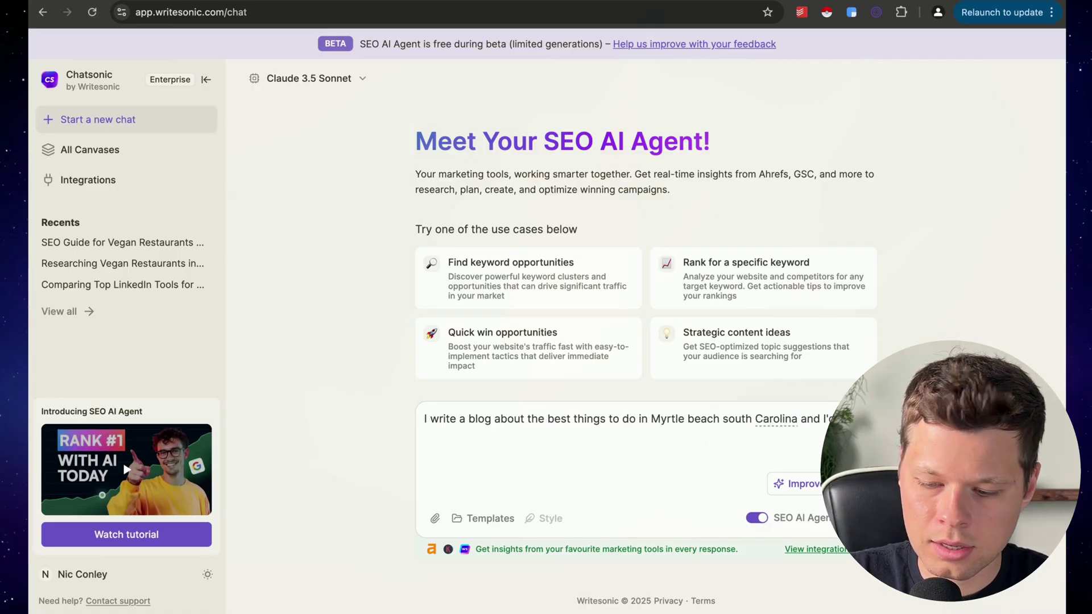
pyautogui.write('blog pos')
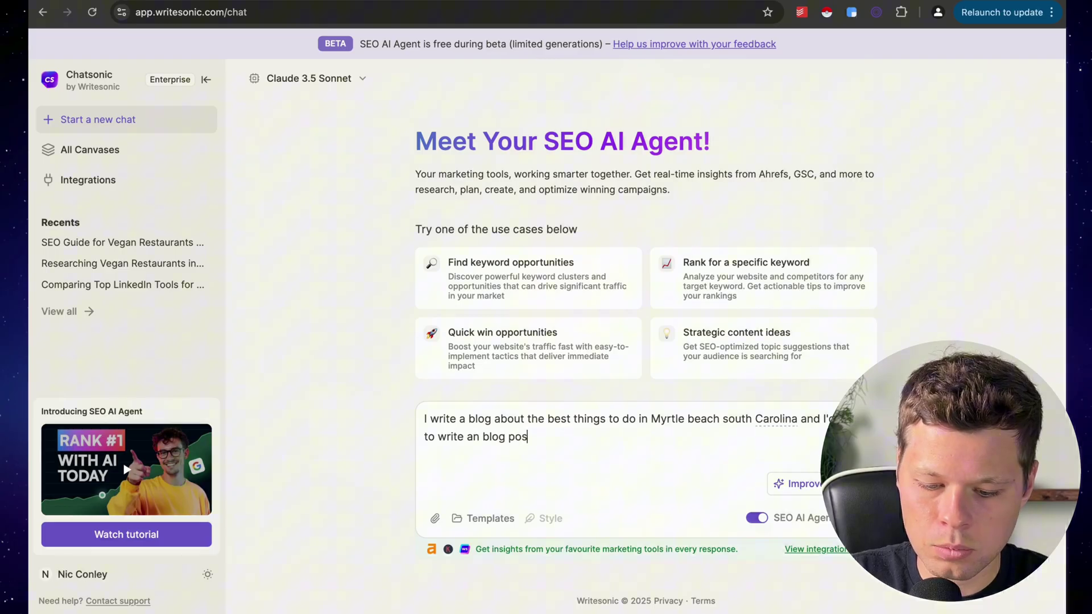
pyautogui.write('t about the best vegan restaurants in My')
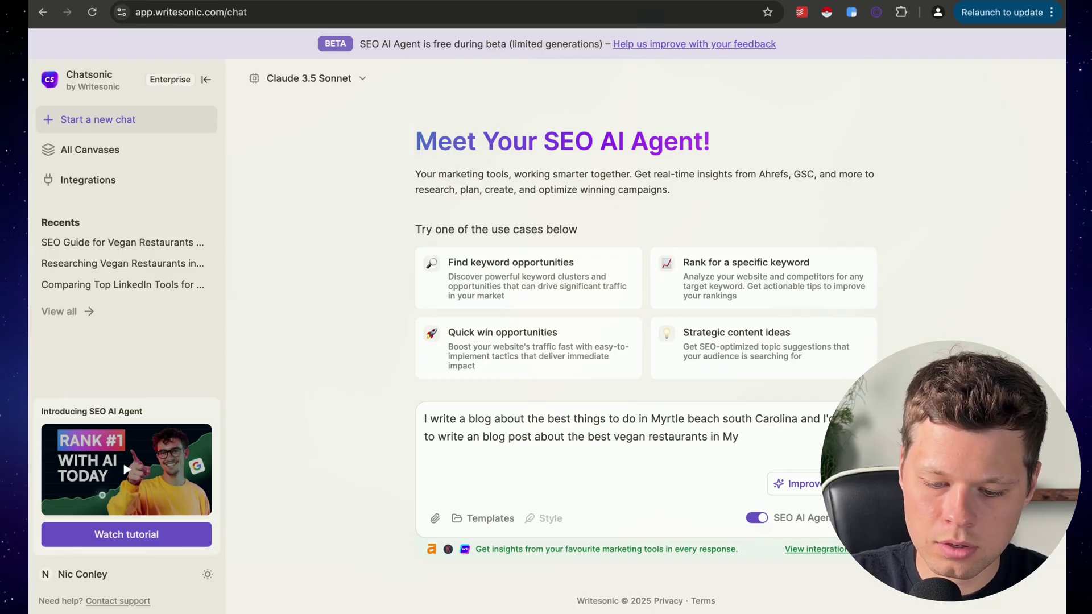
pyautogui.write('rtle beach, that will rank #1 in google. Can you p')
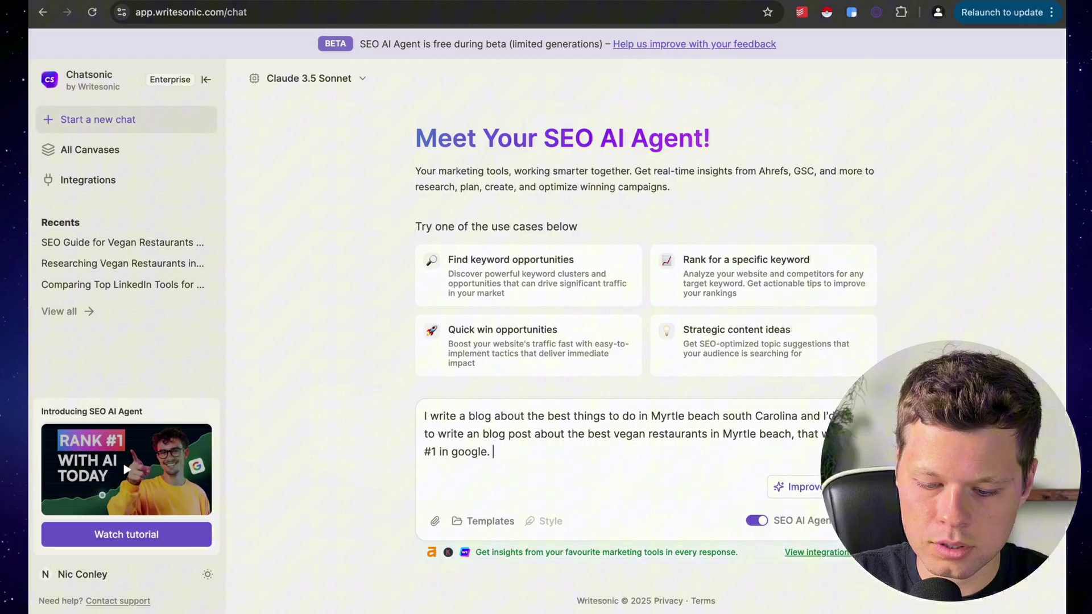
pyautogui.write('lease do the keyword research for me and come u')
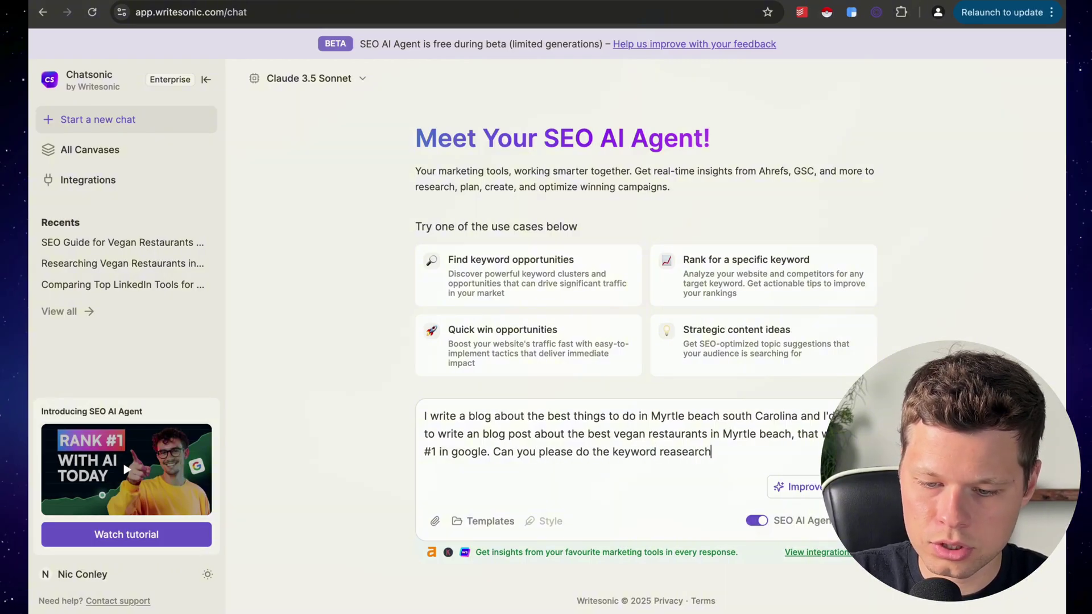
pyautogui.write('p with a content strategy for this post')
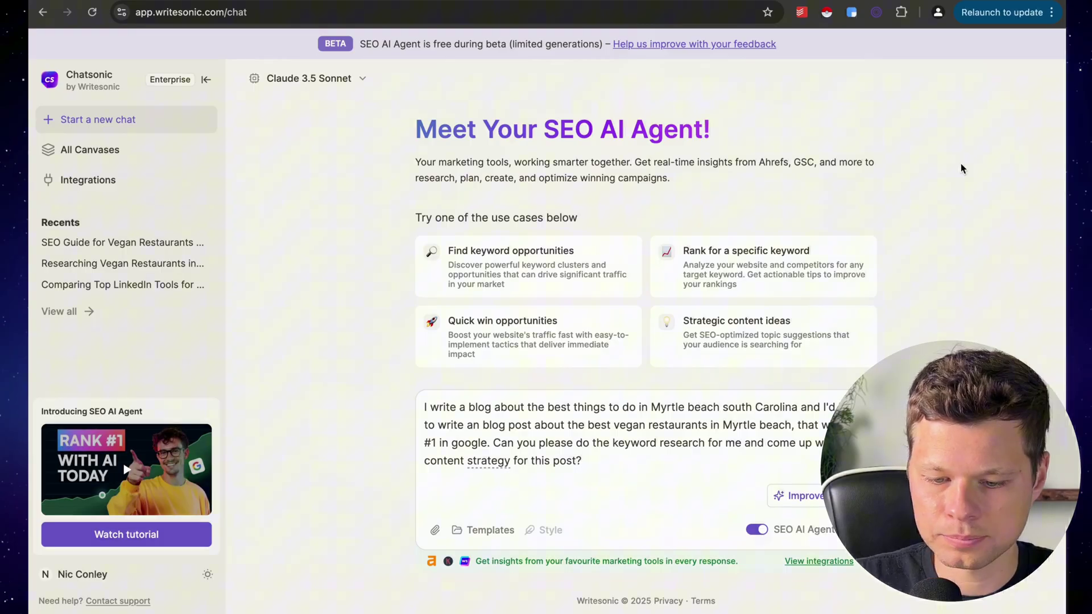
pyautogui.press('Return')
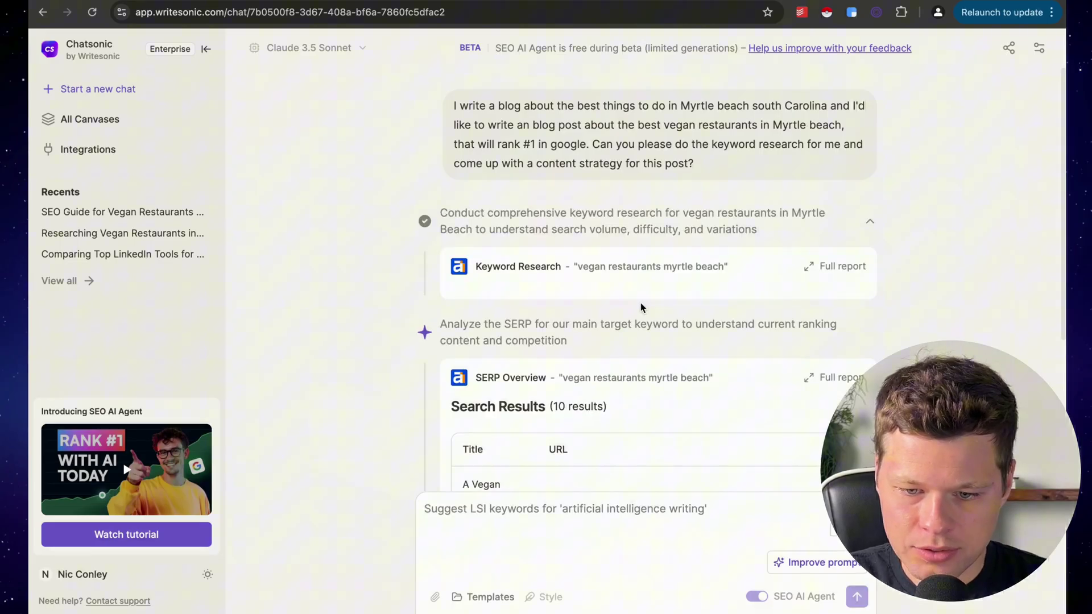
# - Follow the Keyword Research and SERP Overview steps until the final strategy report opens
pyautogui.scroll(-2, 640, 302)
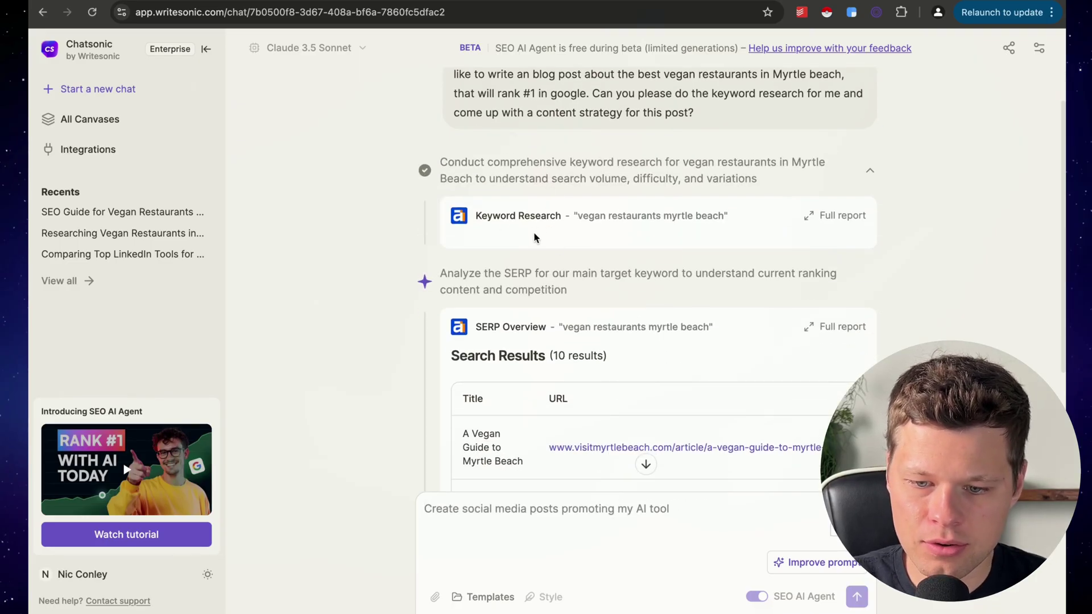
pyautogui.scroll(-2, 533, 231)
pyautogui.scroll(-1, 560, 310)
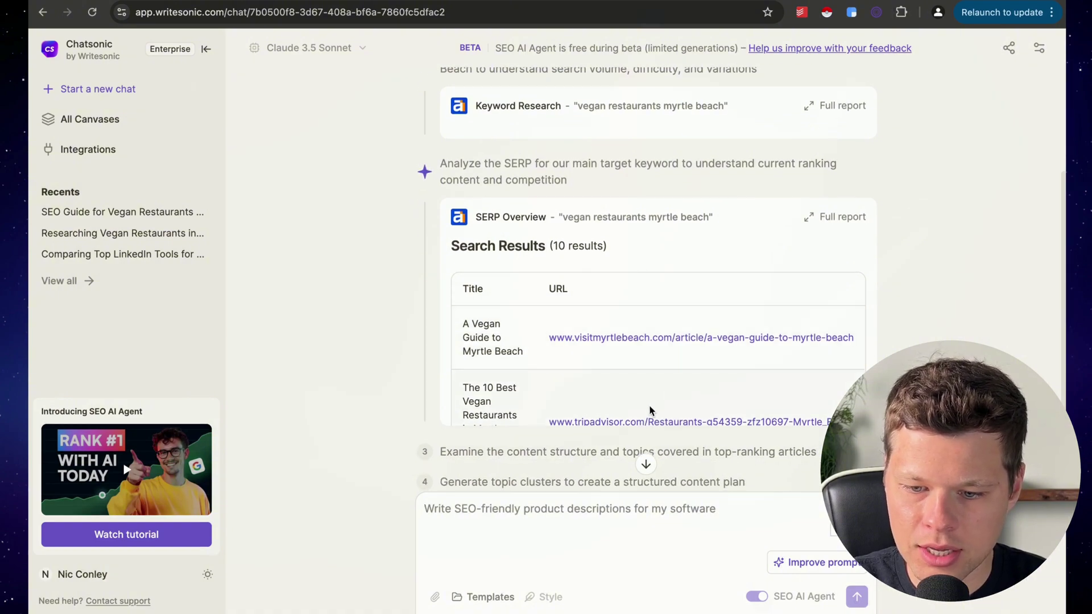
pyautogui.scroll(-5, 663, 318)
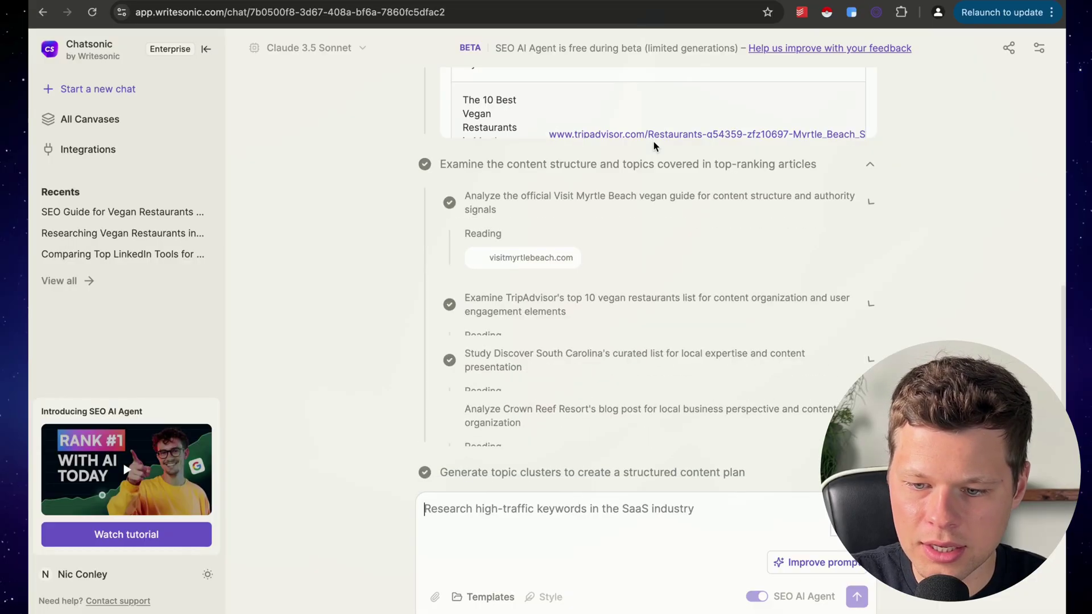
pyautogui.scroll(4, 656, 146)
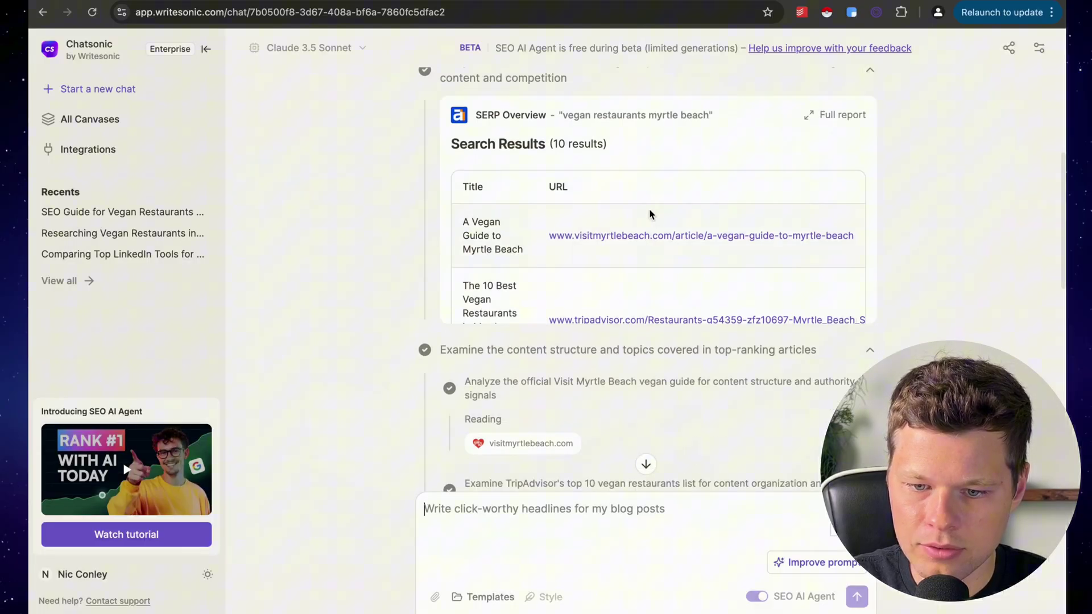
pyautogui.scroll(-10, 622, 134)
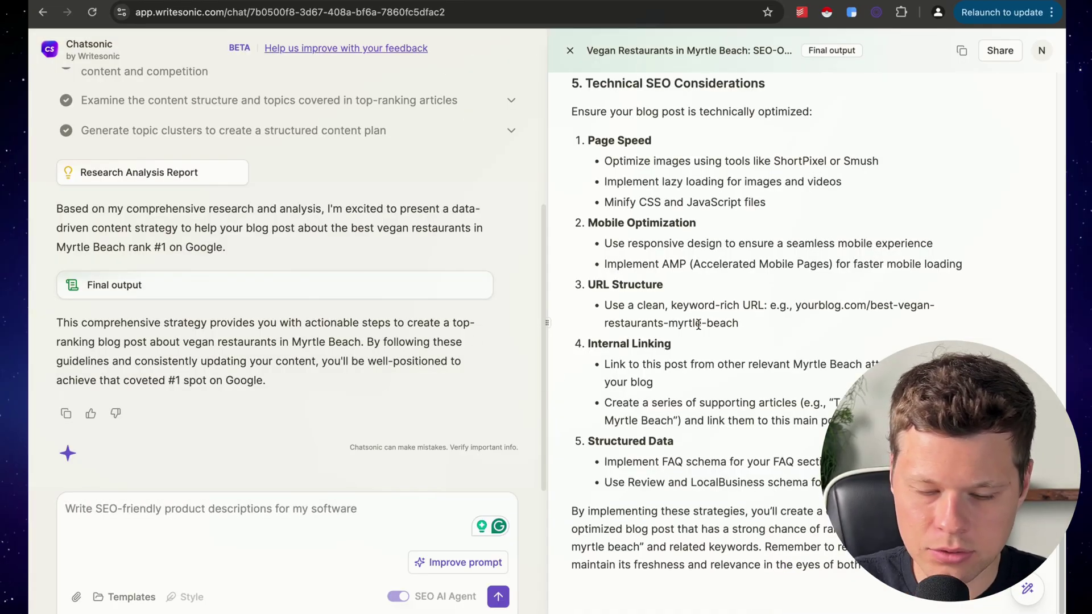
pyautogui.scroll(15, 699, 325)
pyautogui.scroll(20, 699, 325)
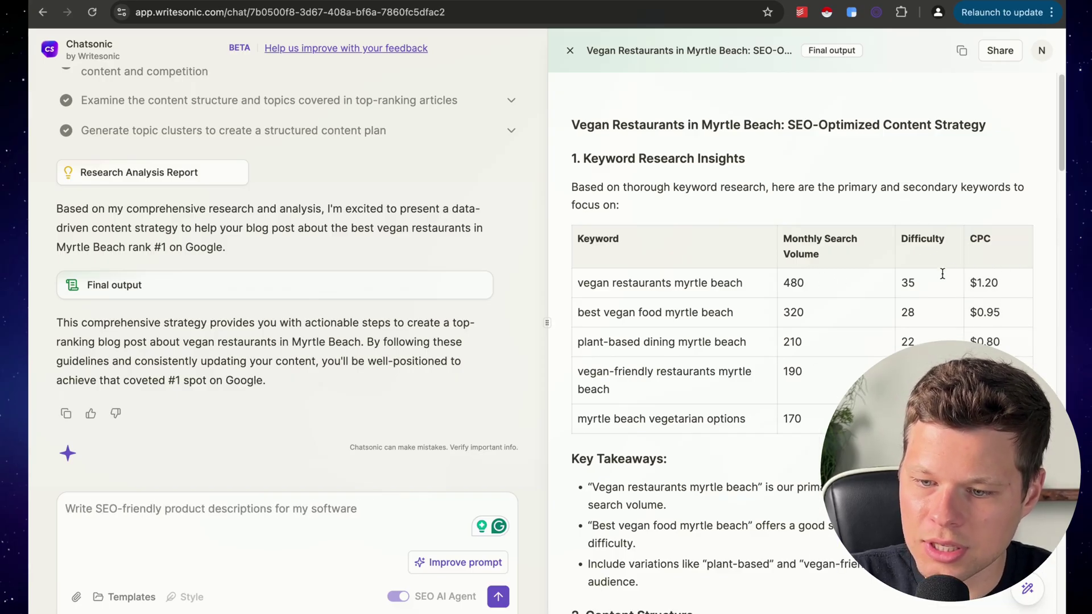
pyautogui.scroll(-2, 751, 282)
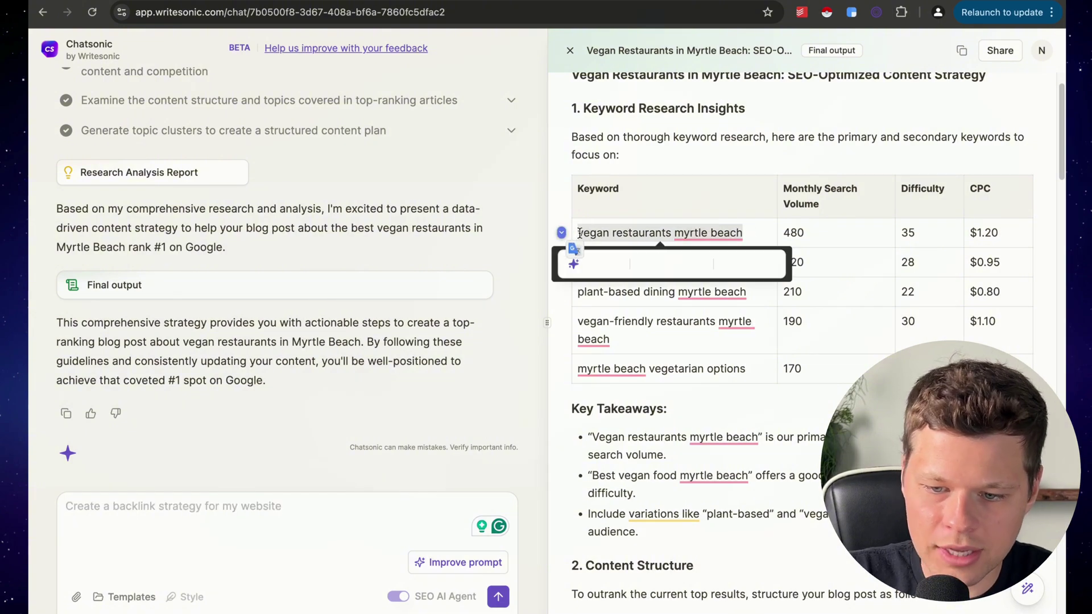
pyautogui.click(689, 193)
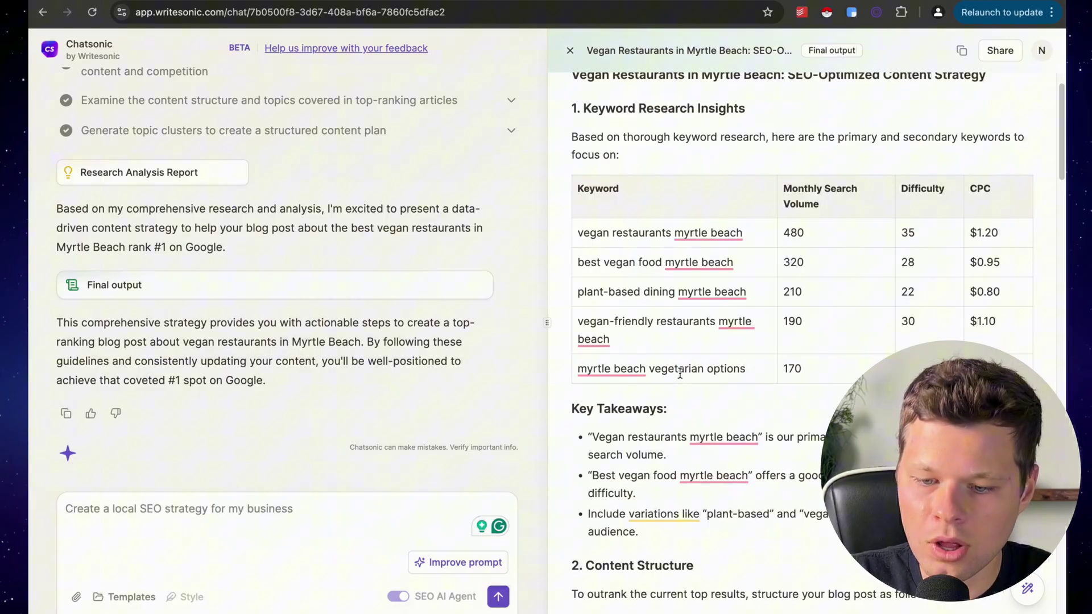
pyautogui.moveTo(783, 368); pyautogui.dragTo(800, 367)
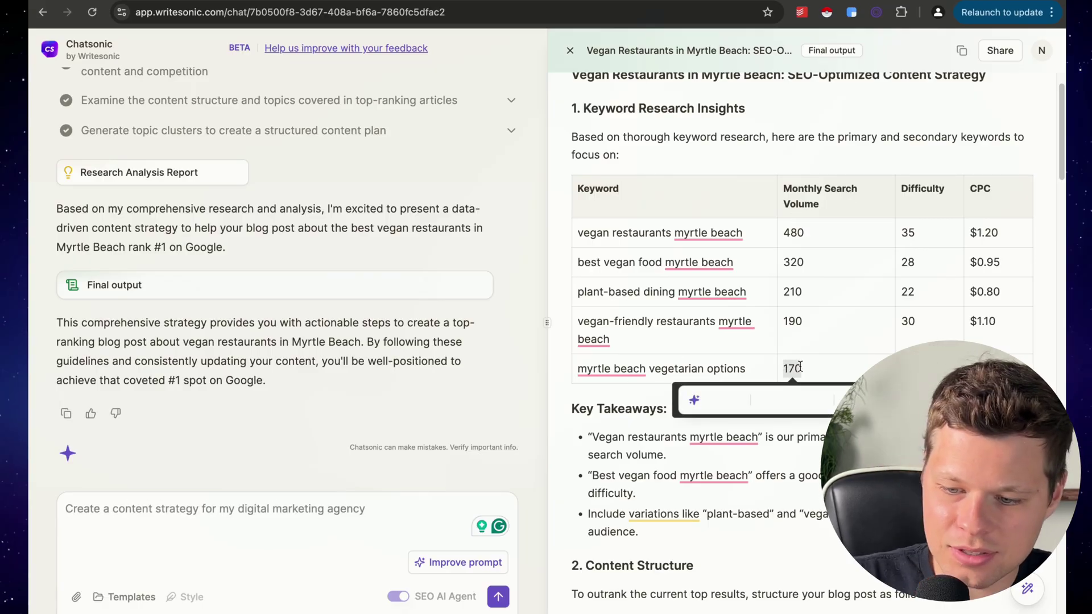
pyautogui.click(719, 368)
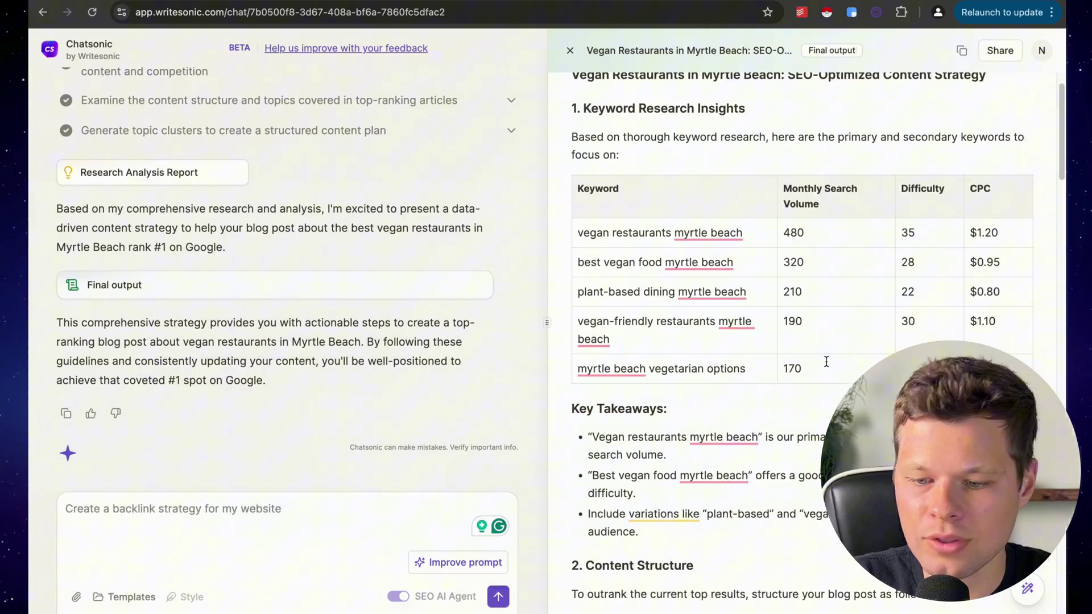
pyautogui.doubleClick(799, 368)
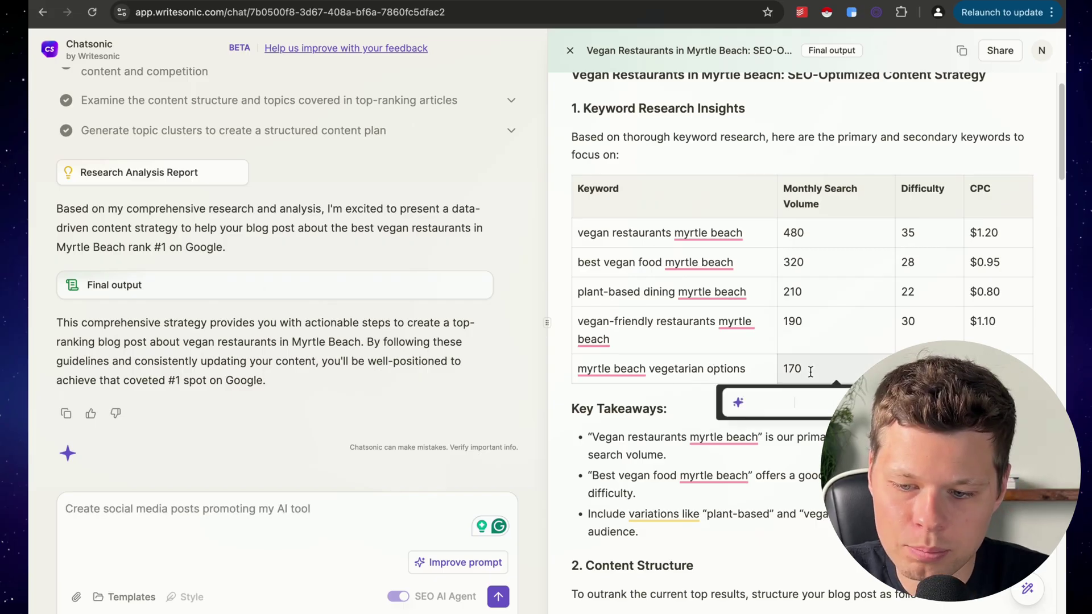
pyautogui.click(802, 368)
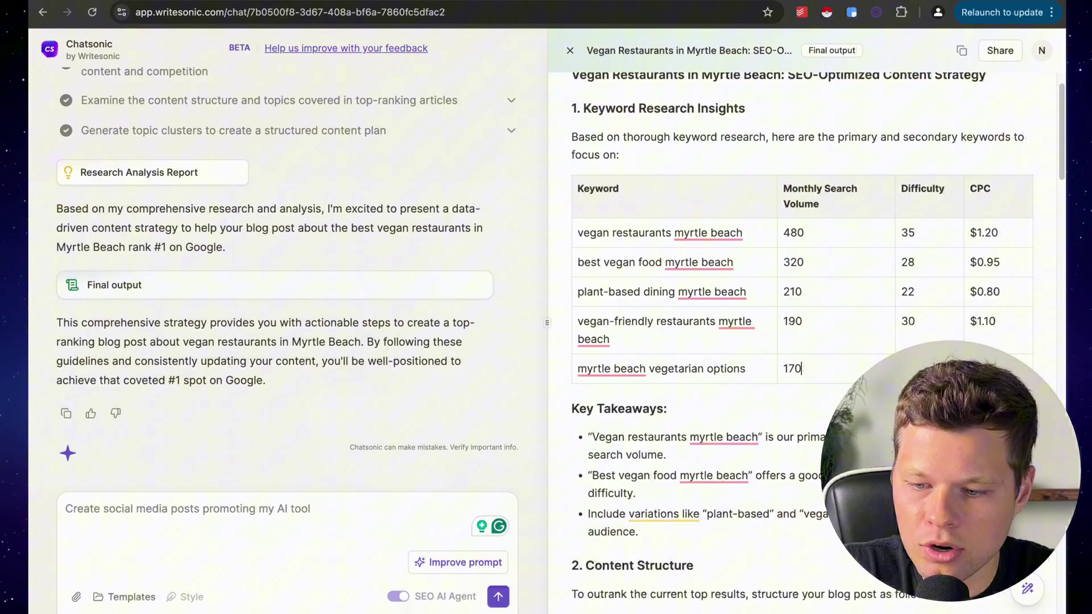
pyautogui.scroll(-2, 802, 368)
pyautogui.scroll(-5, 719, 403)
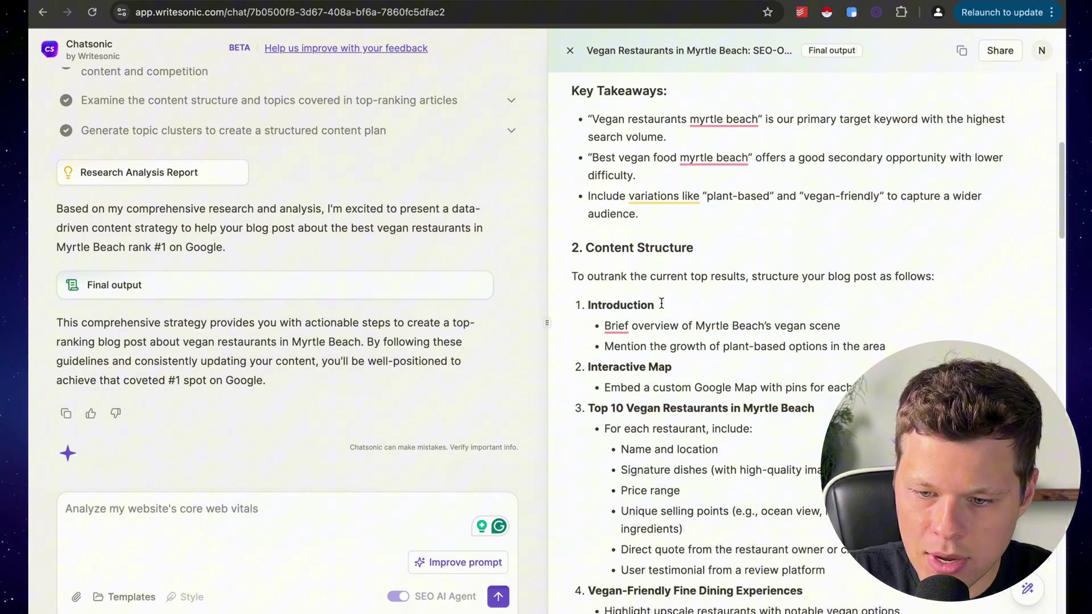
pyautogui.scroll(-9, 661, 303)
pyautogui.scroll(-20, 662, 303)
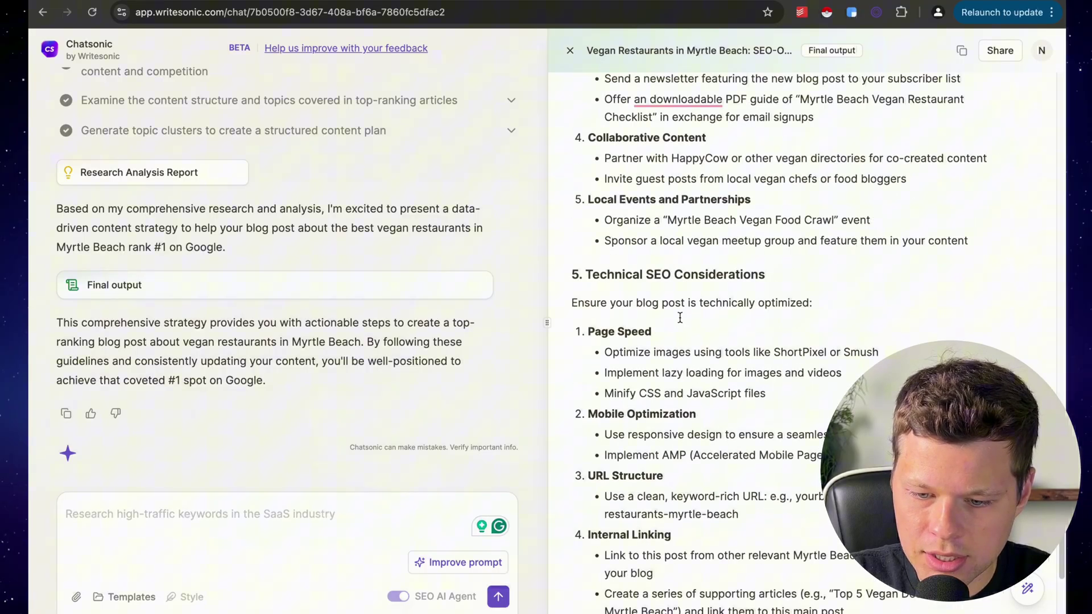
pyautogui.scroll(-4, 677, 256)
pyautogui.scroll(1, 671, 190)
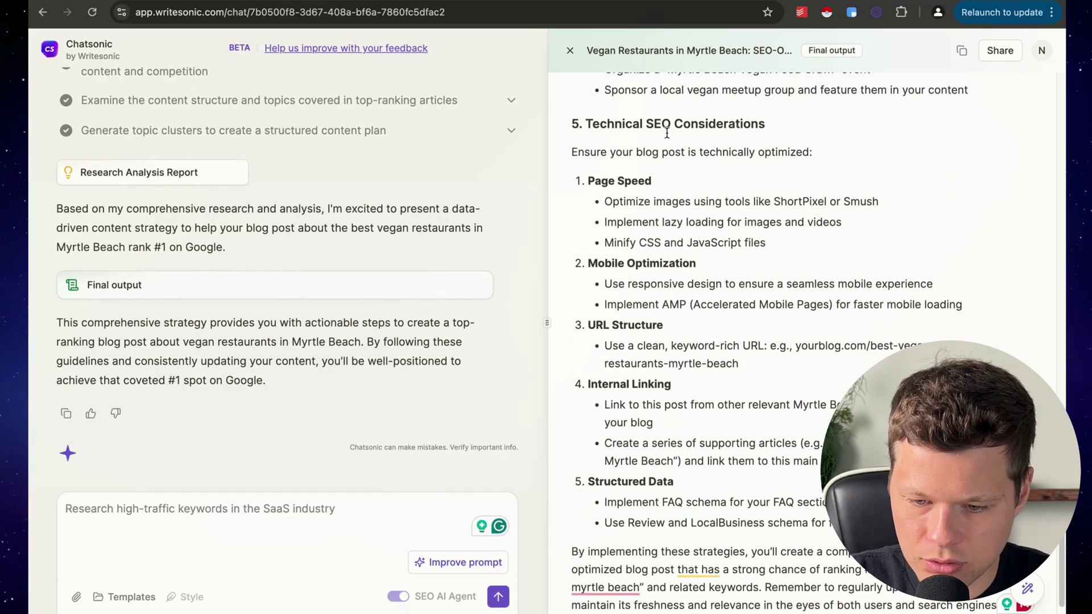
pyautogui.scroll(-1, 750, 118)
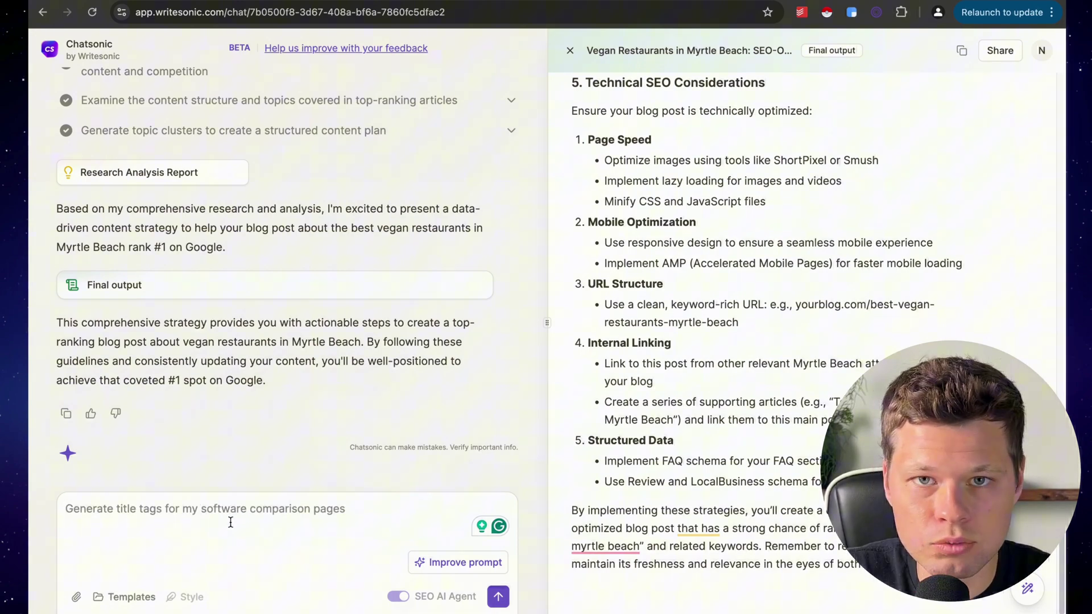
# - Ask Chatsonic to write the full vegan restaurants post using the comprehensive strategy
pyautogui.write('using t')
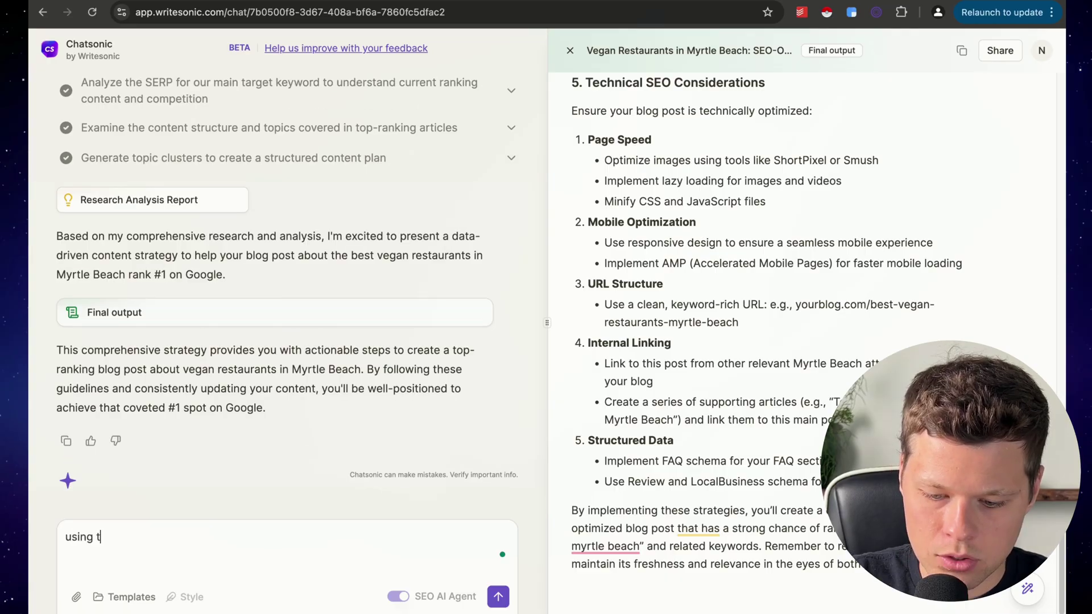
pyautogui.write('he comprehensive strategy you ')
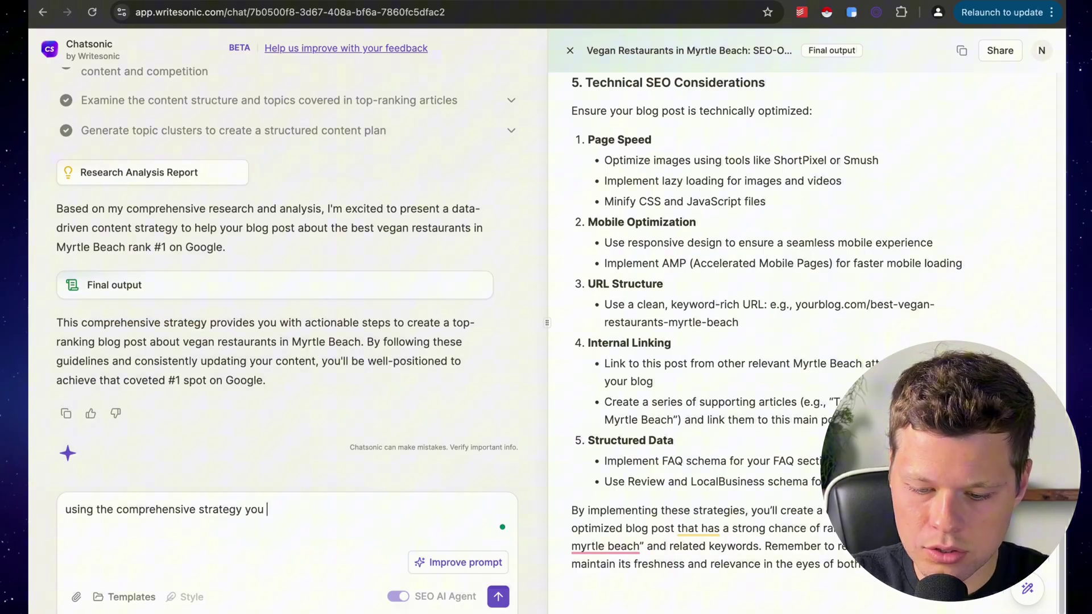
pyautogui.write('just put together for this post, can you write')
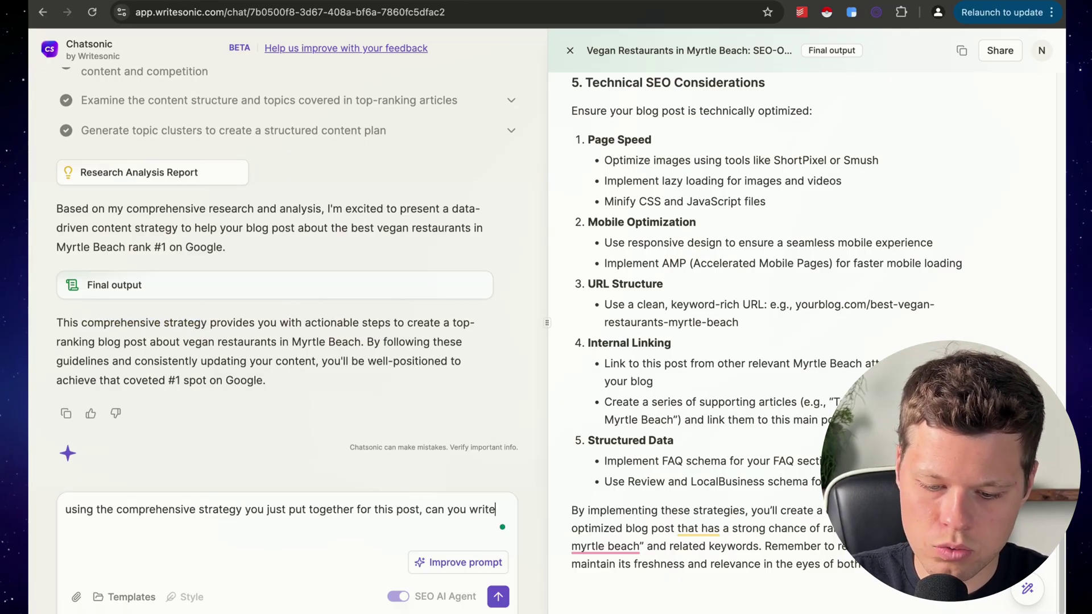
pyautogui.write(' the post for me?')
pyautogui.press('Return')
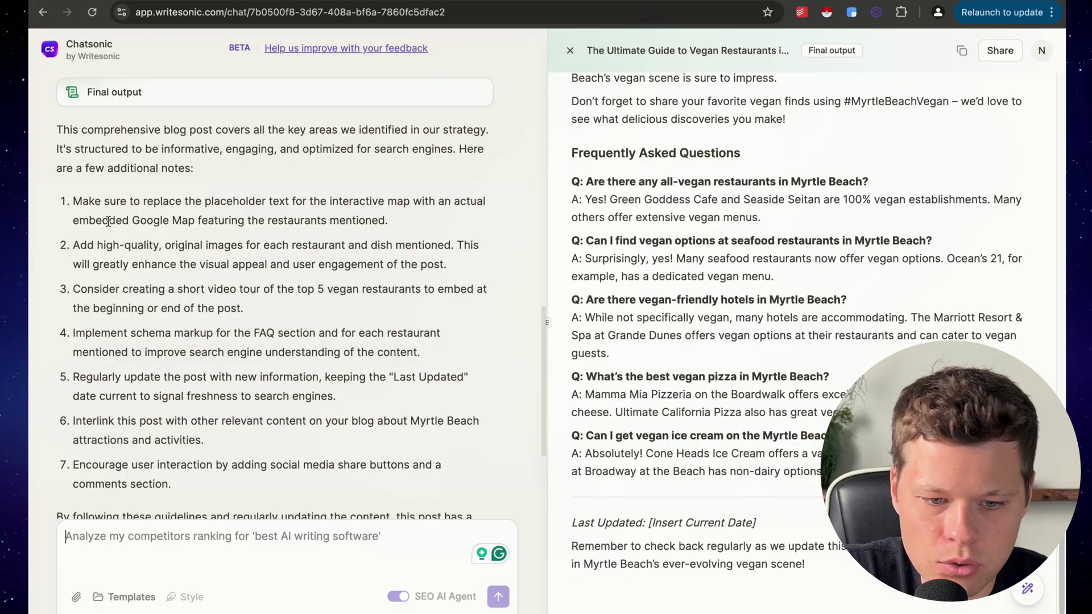
# - Review the generated post, selecting the map placeholder line and scrolling through the review sections
pyautogui.moveTo(78, 202); pyautogui.dragTo(245, 216)
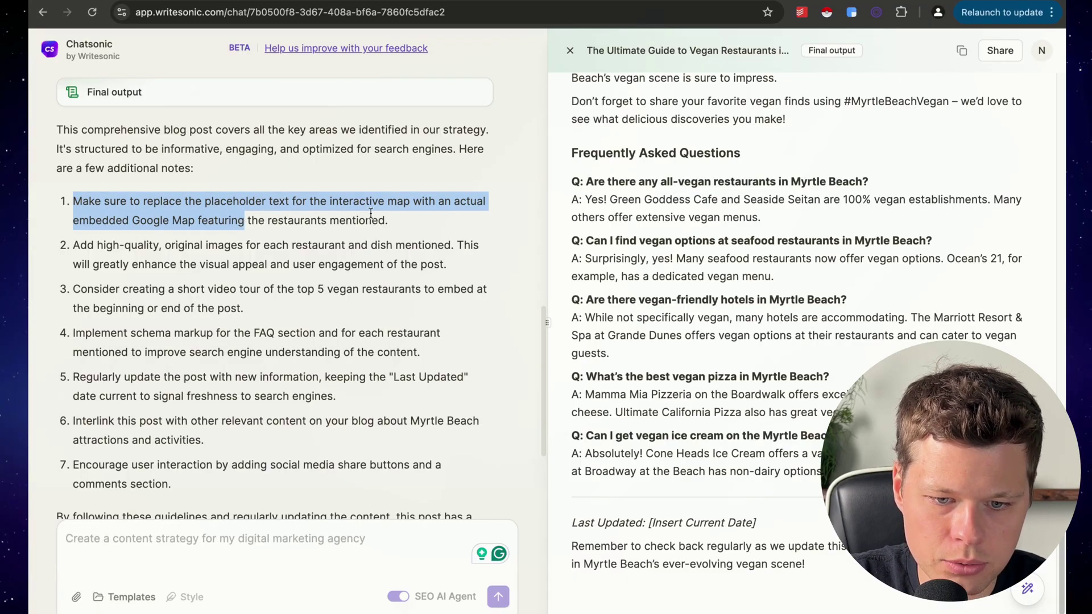
pyautogui.scroll(15, 710, 186)
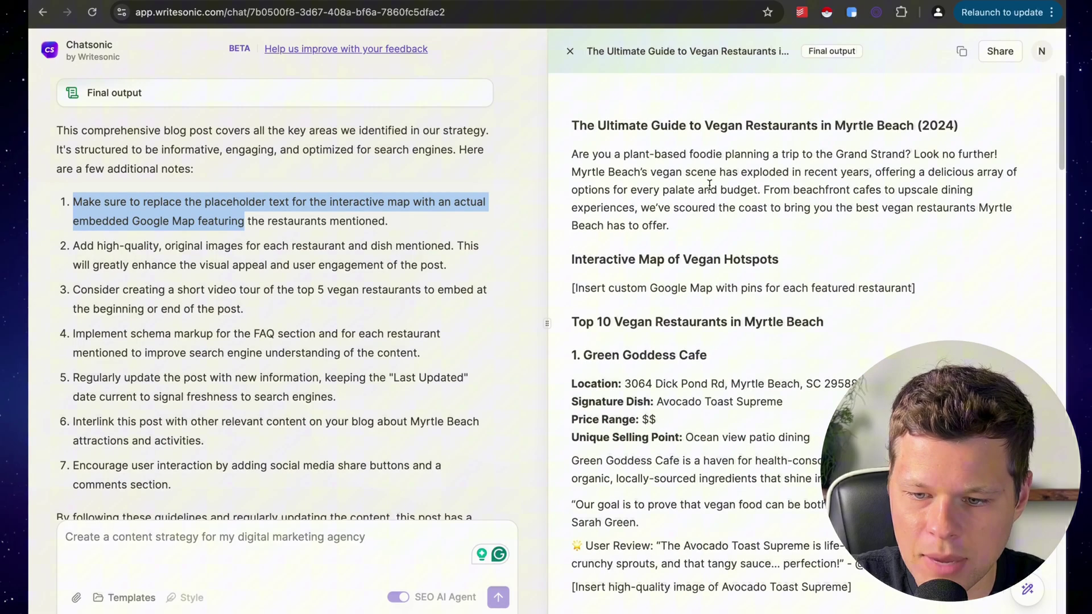
pyautogui.doubleClick(664, 289)
pyautogui.tripleClick(664, 288)
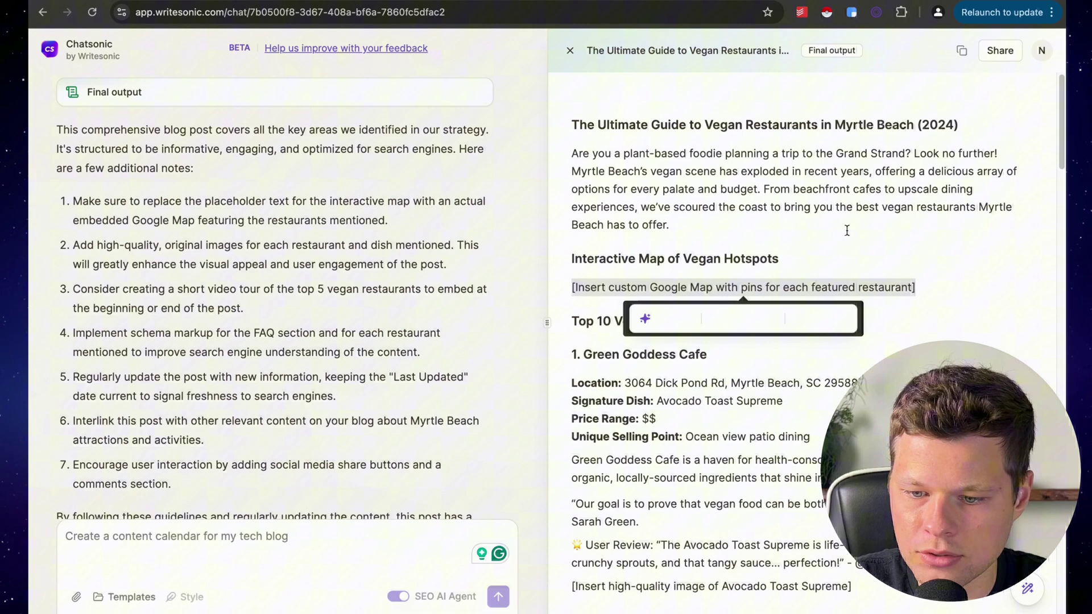
pyautogui.click(874, 249)
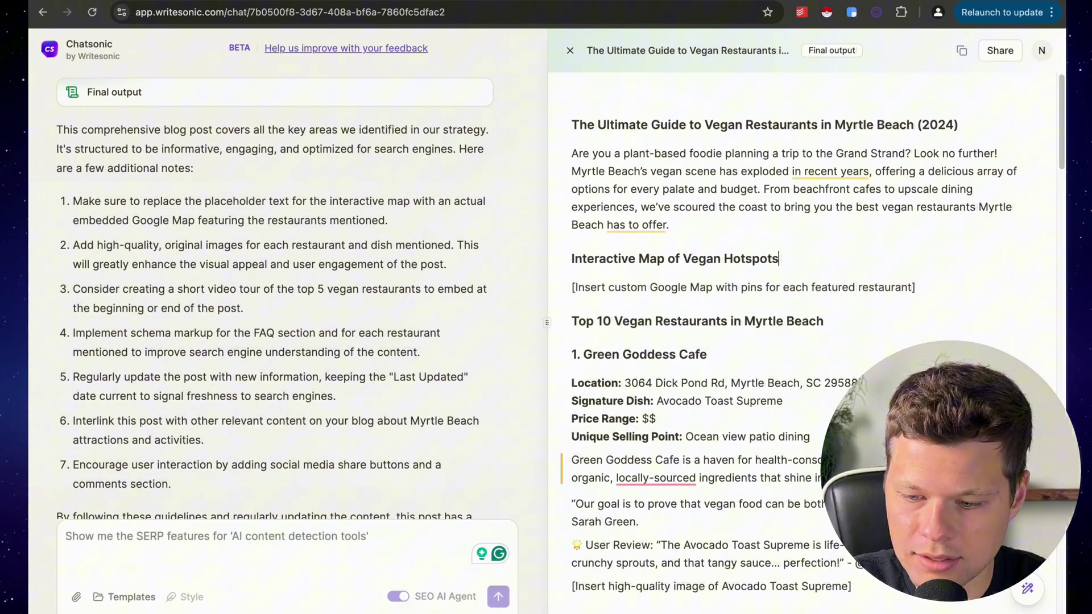
pyautogui.scroll(-2, 962, 120)
pyautogui.scroll(-3, 802, 341)
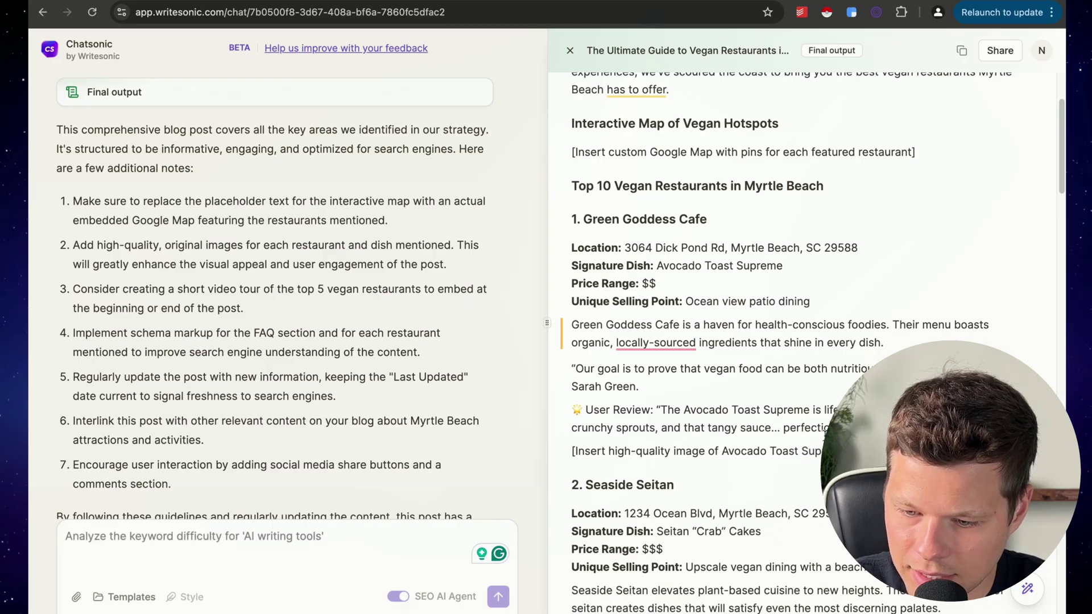
pyautogui.scroll(-2, 802, 341)
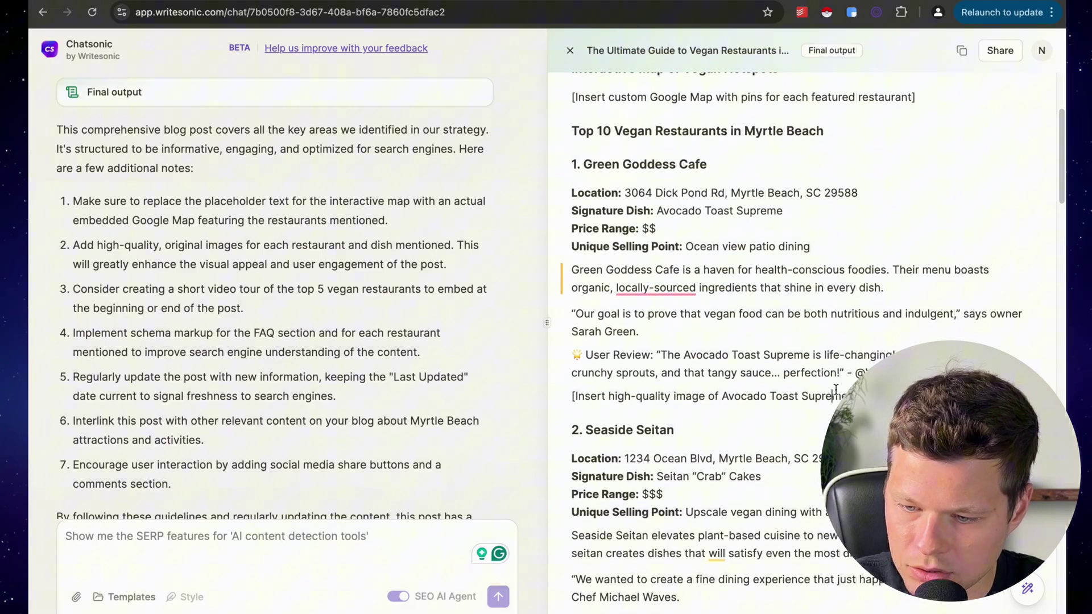
pyautogui.scroll(-5, 836, 389)
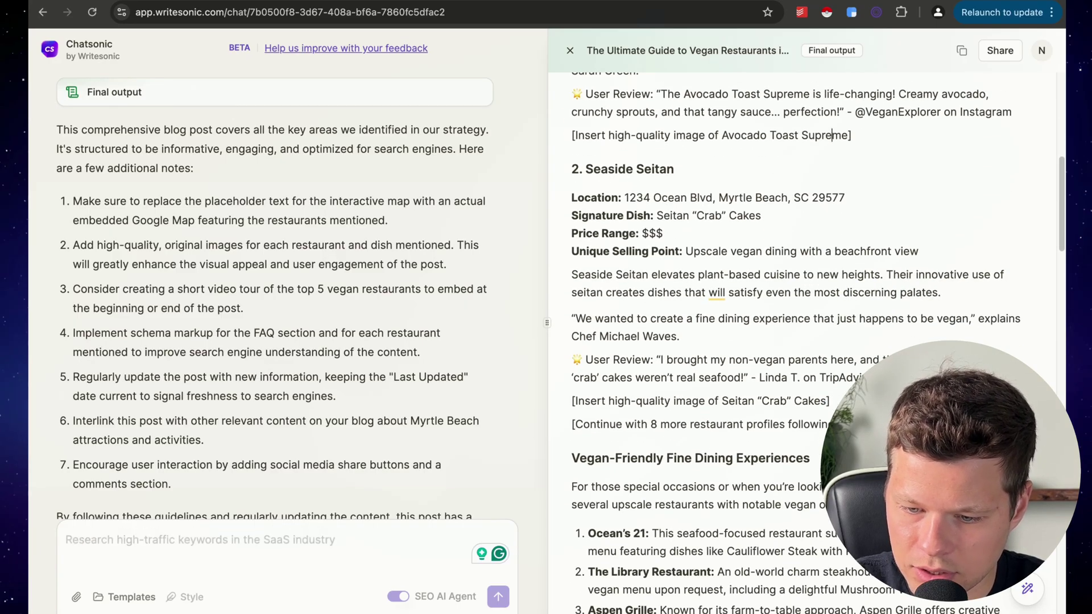
pyautogui.scroll(-3, 832, 135)
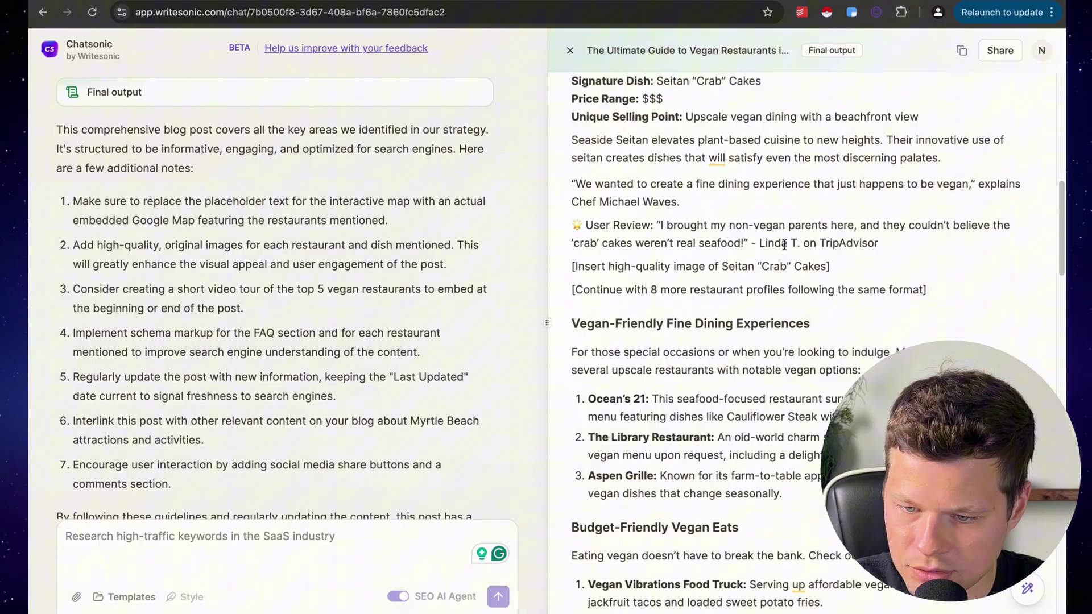
pyautogui.click(788, 243)
pyautogui.scroll(-3, 841, 273)
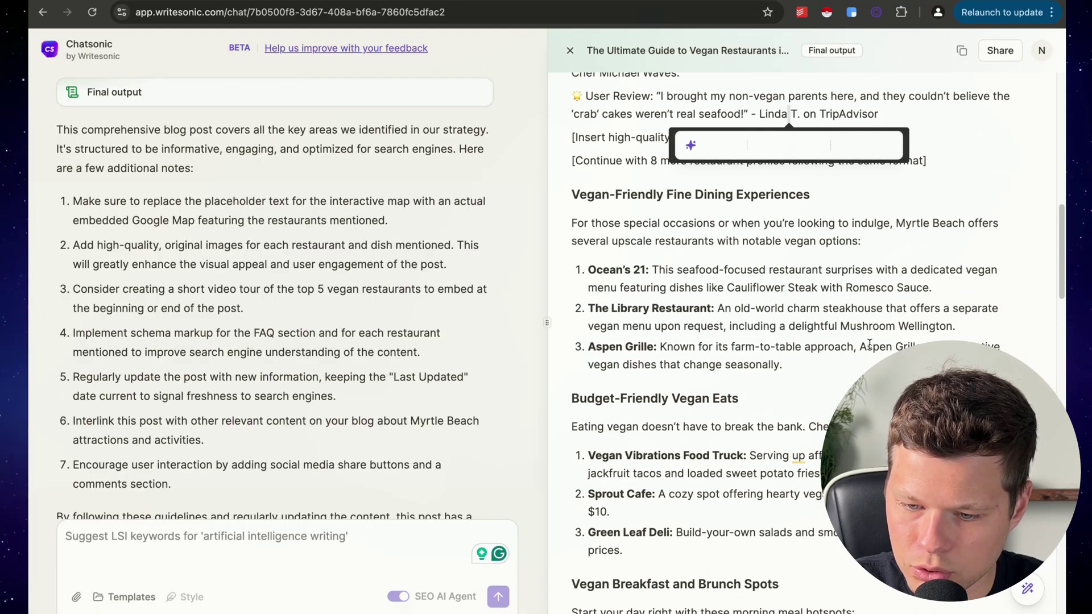
pyautogui.scroll(-2, 869, 344)
pyautogui.scroll(20, 921, 171)
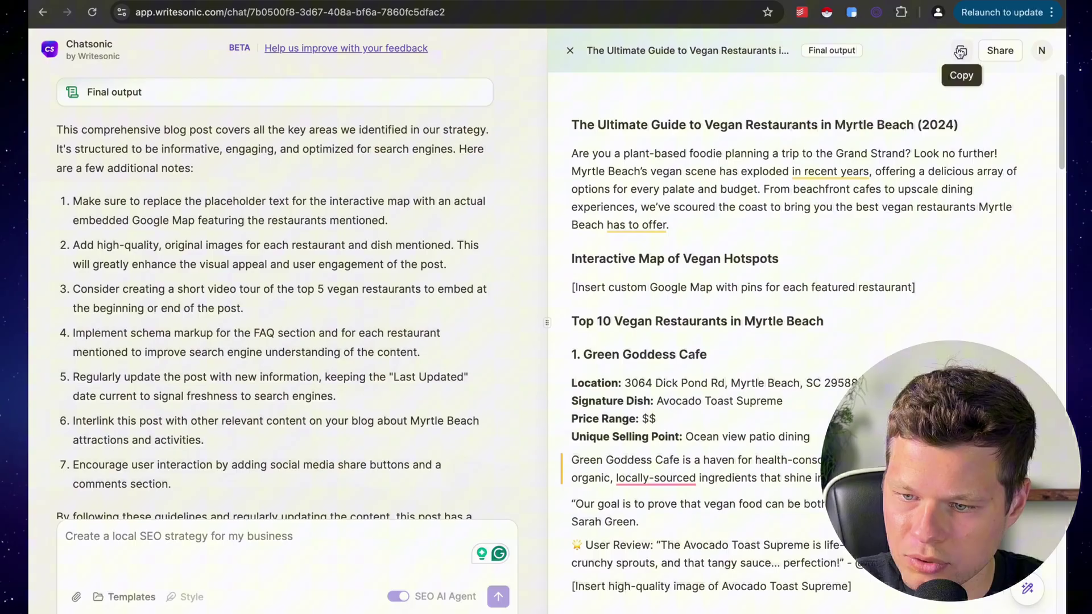
# - Copy the entire blog post and create a new blank Google Doc via docs.new
pyautogui.click(960, 52)
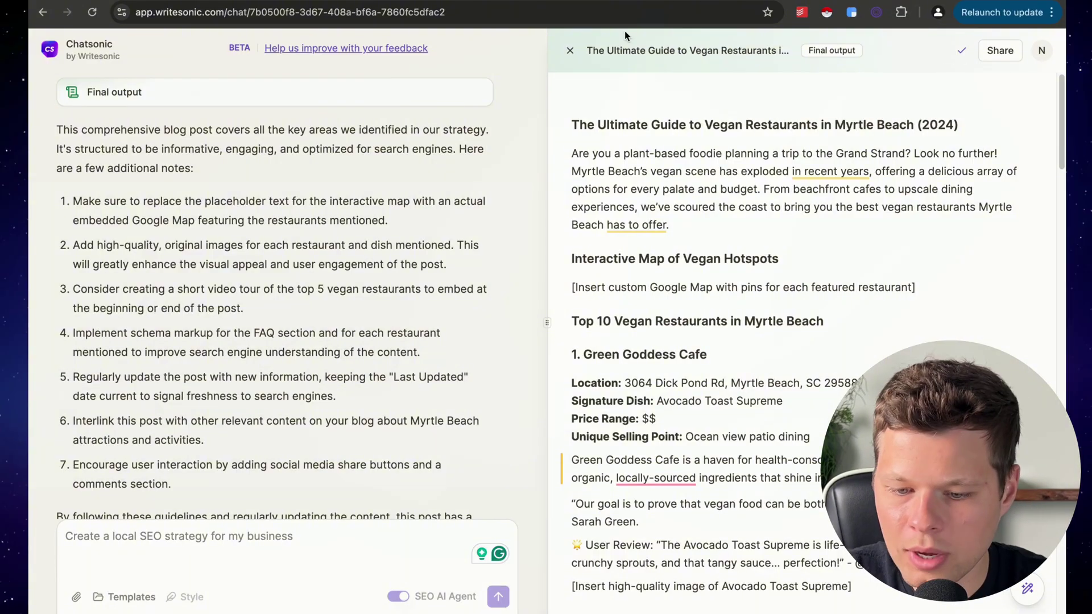
pyautogui.press('super+t')
pyautogui.write('docs.new')
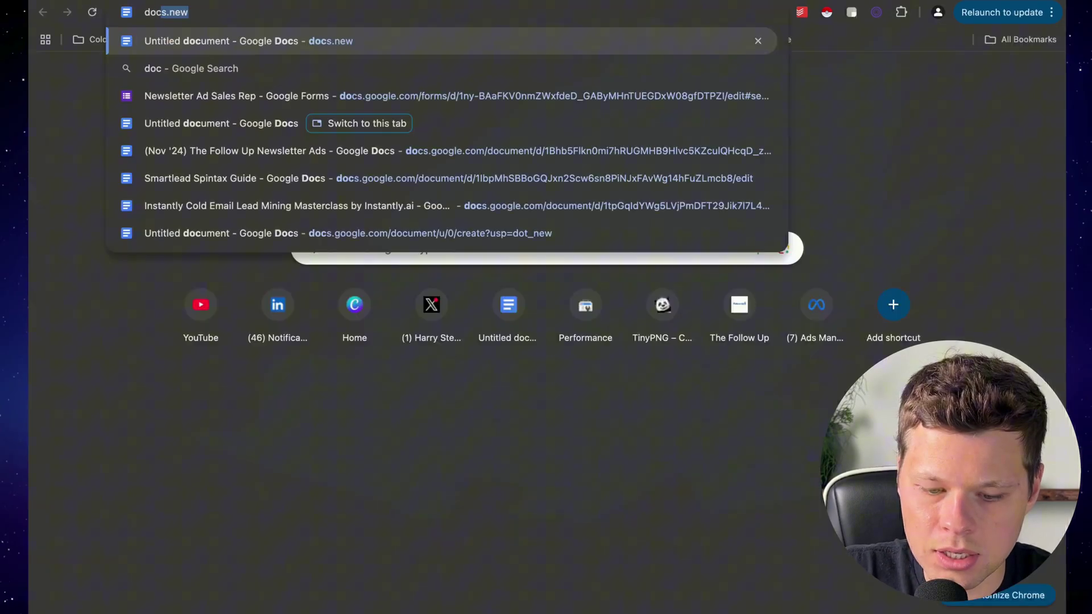
pyautogui.press('Return')
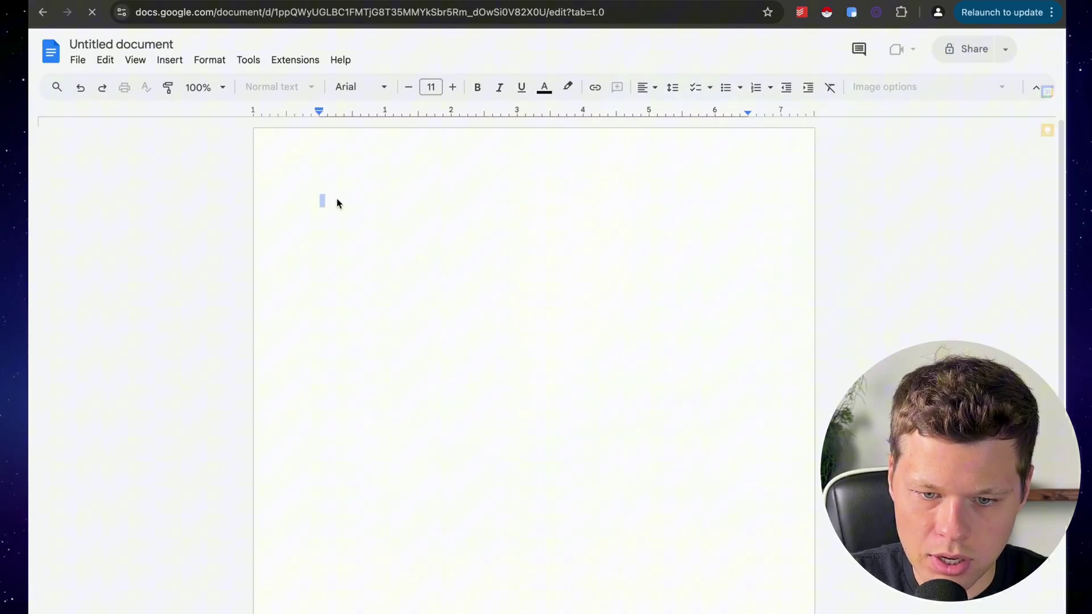
# - Paste the vegan restaurants guide into the blank doc and select the map placeholder line
pyautogui.hotkey('ctrl', 'v')
pyautogui.scroll(15, 337, 200)
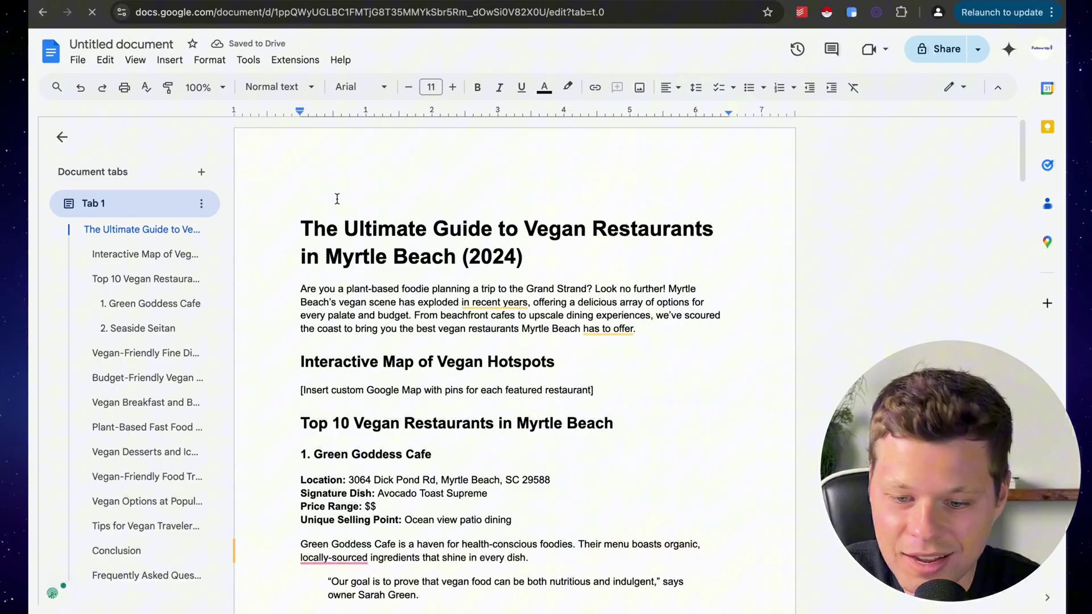
pyautogui.tripleClick(459, 398)
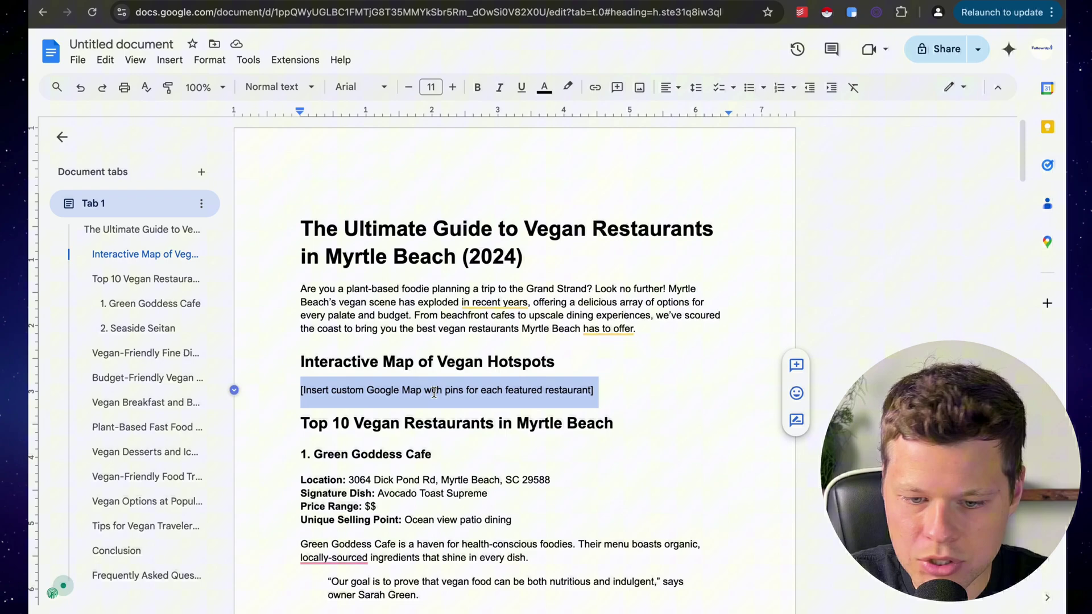
# - Scroll through the pasted guide to check its headings, then return to Chatsonic
pyautogui.scroll(-4, 434, 393)
pyautogui.scroll(-6, 466, 345)
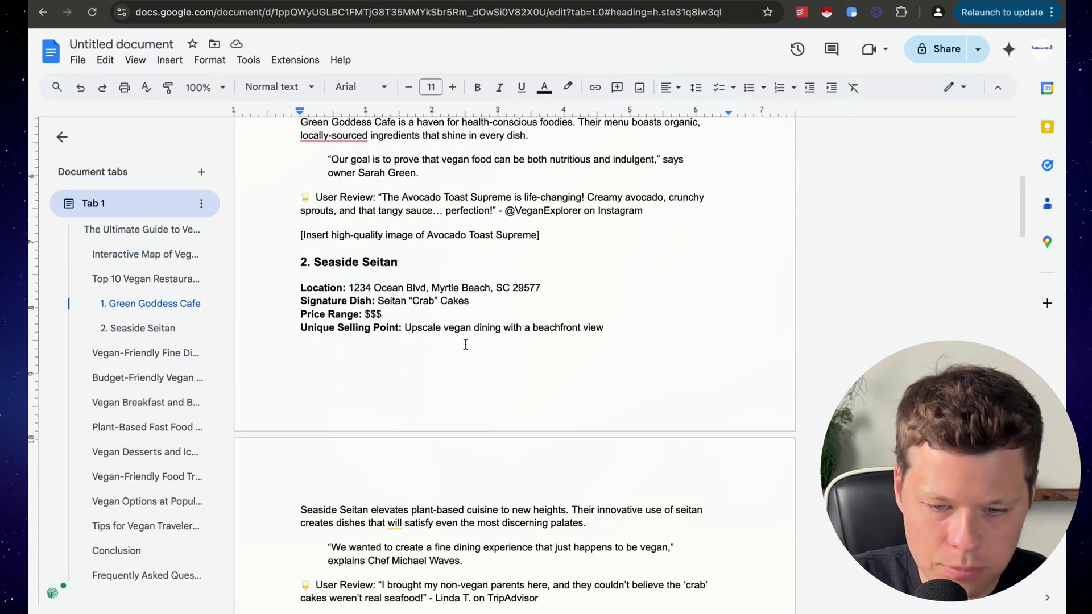
pyautogui.scroll(-9, 465, 344)
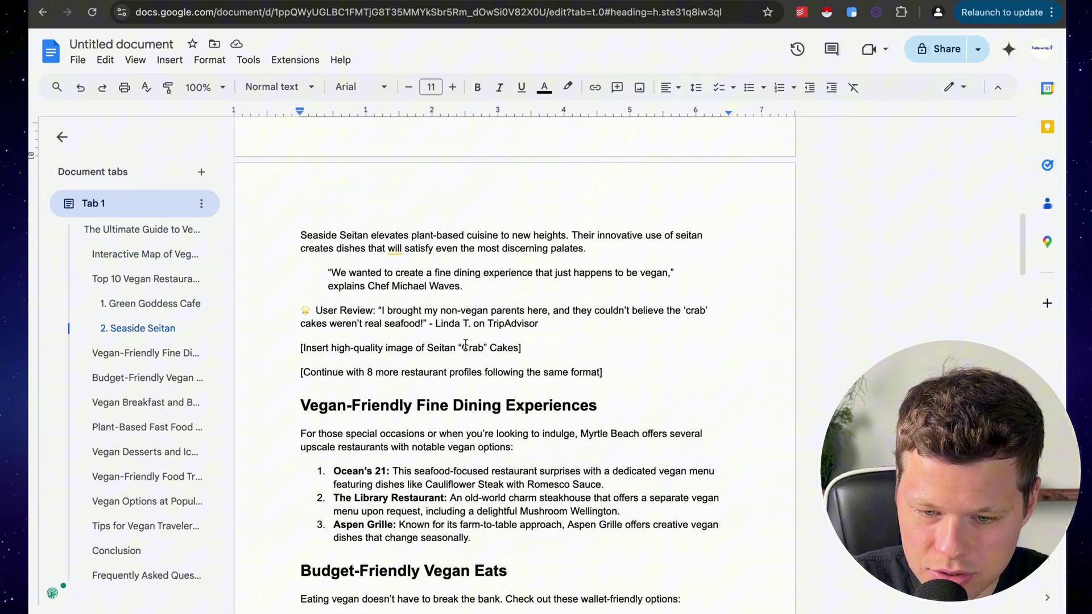
pyautogui.scroll(-20, 465, 344)
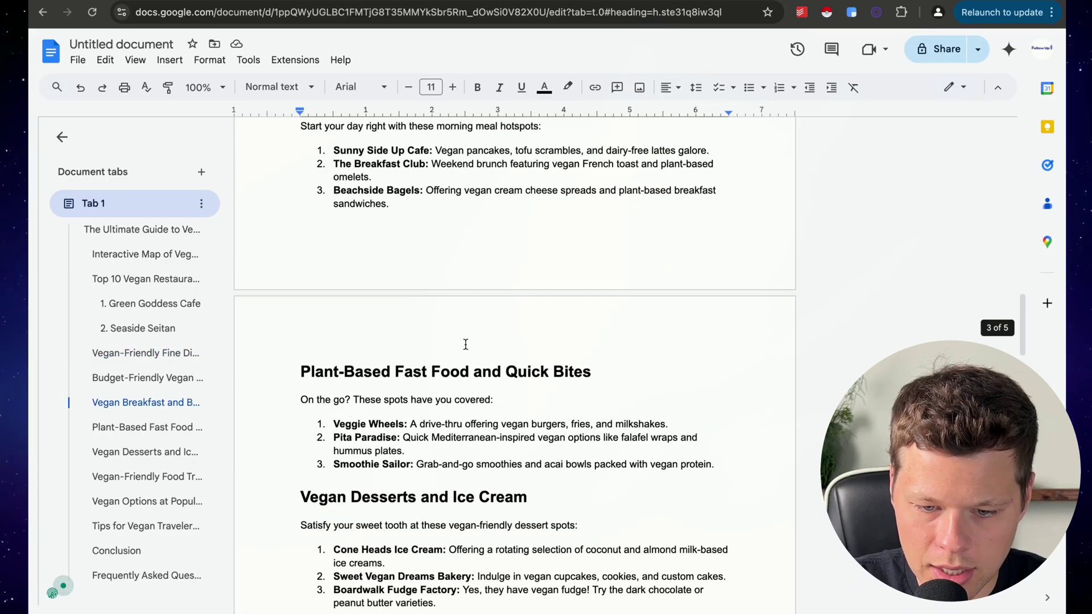
pyautogui.scroll(-6, 466, 345)
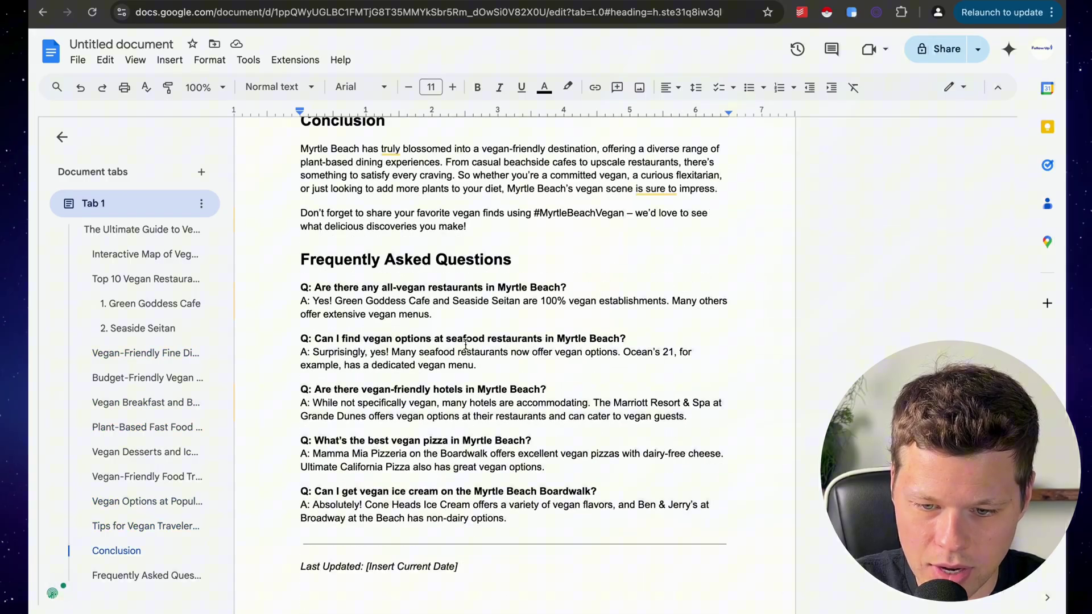
pyautogui.scroll(20, 465, 344)
pyautogui.scroll(10, 465, 344)
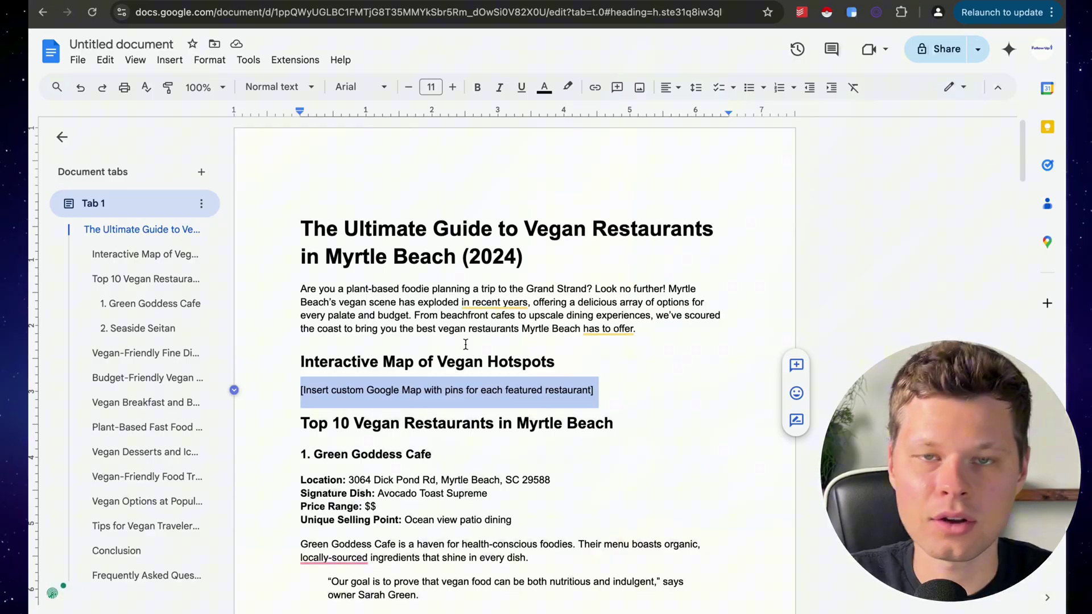
pyautogui.scroll(-12, 473, 328)
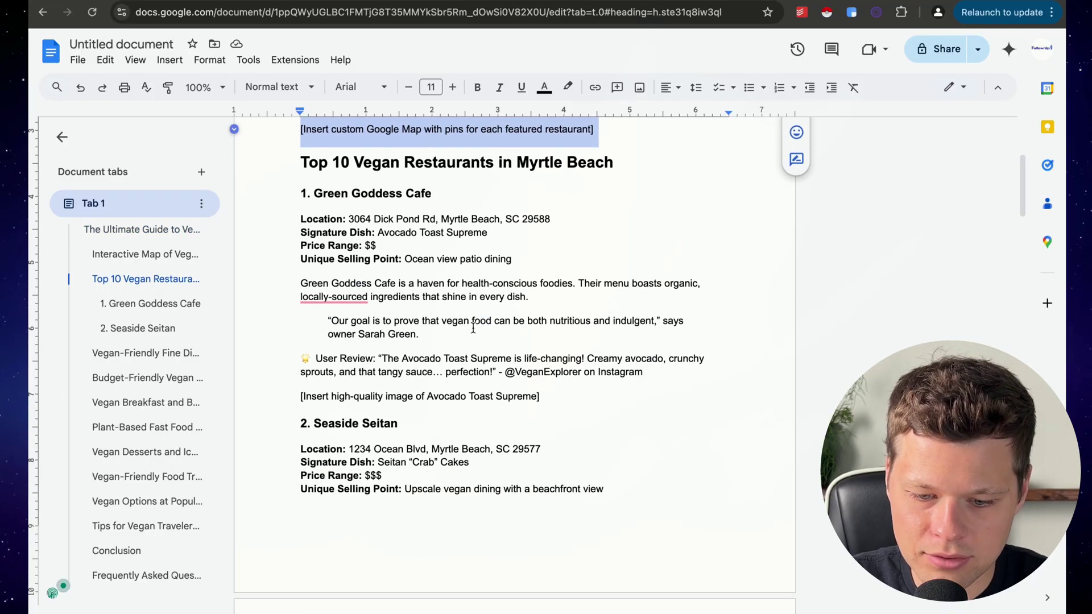
pyautogui.scroll(-15, 473, 328)
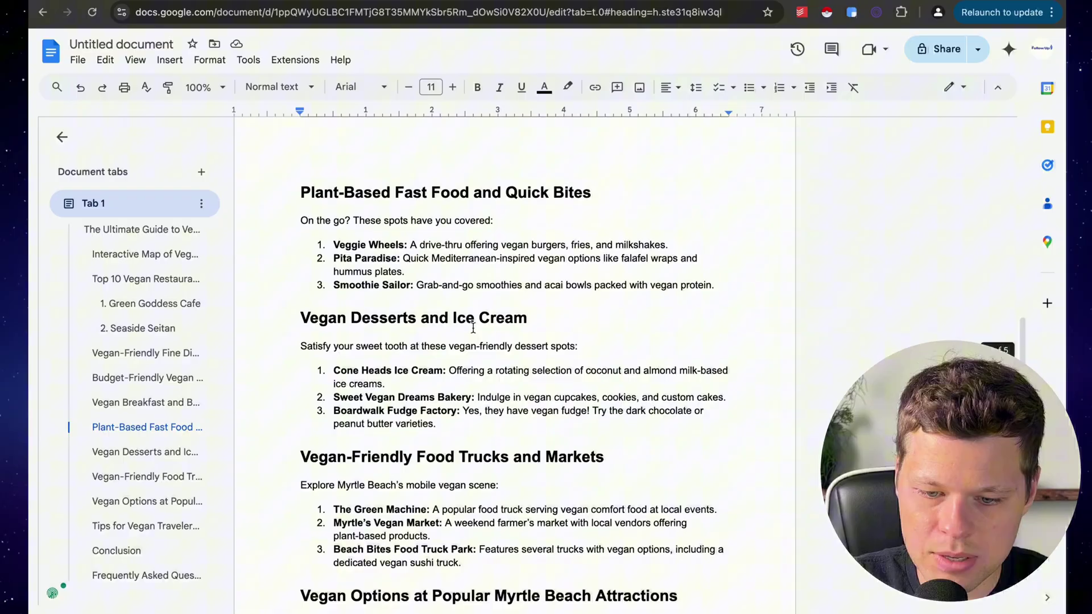
pyautogui.scroll(-10, 473, 328)
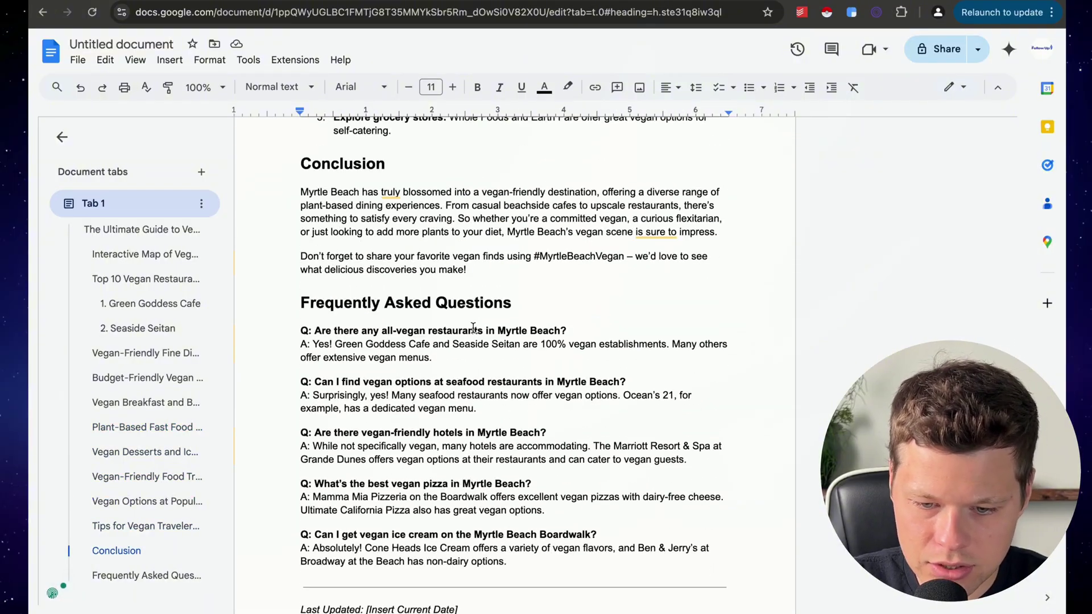
pyautogui.scroll(-5, 473, 328)
pyautogui.scroll(-3, 474, 328)
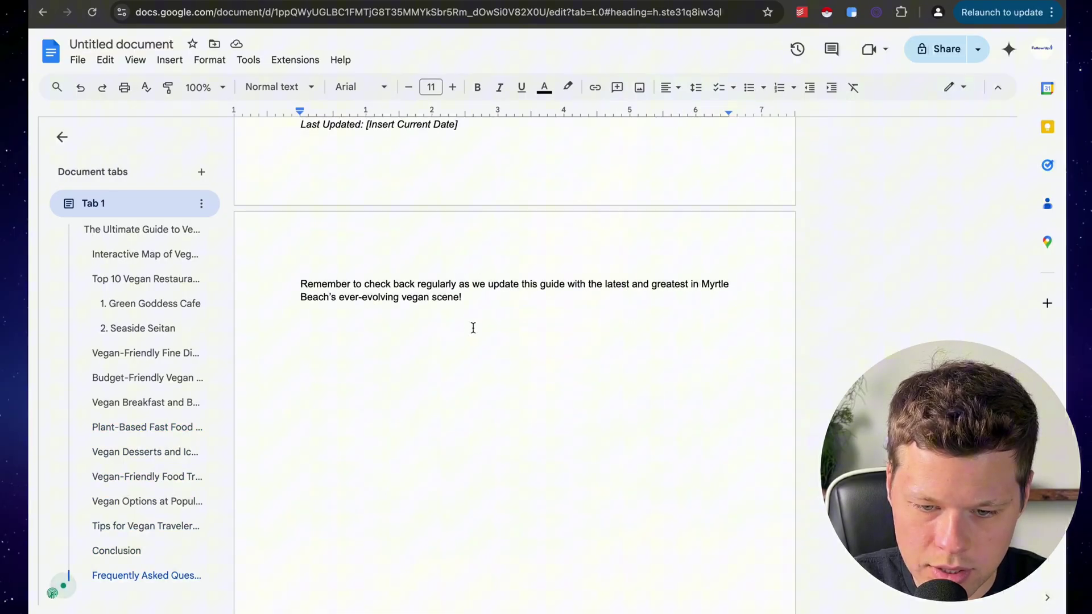
pyautogui.scroll(20, 474, 328)
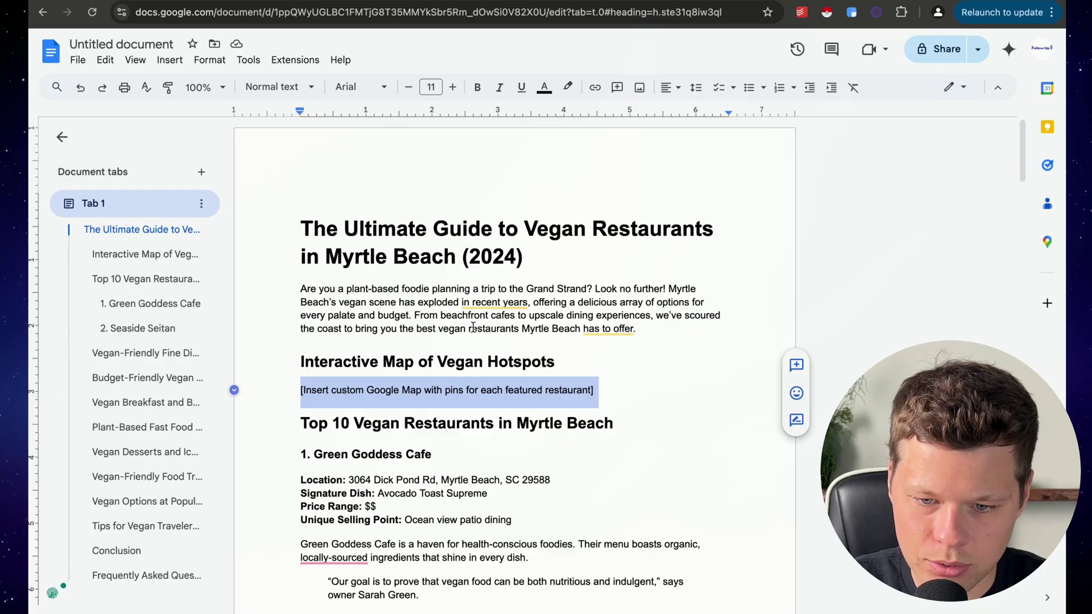
pyautogui.hotkey('ctrl', 'Tab')
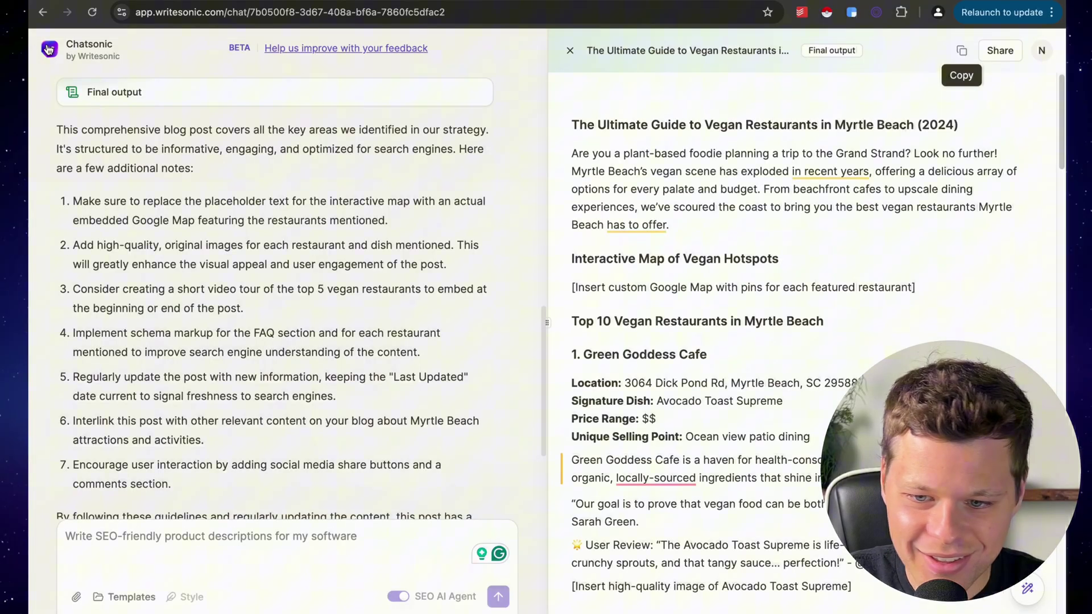
# - Start a new chat requesting Loom-alternatives keyword research and a content strategy for my video tool
pyautogui.click(50, 49)
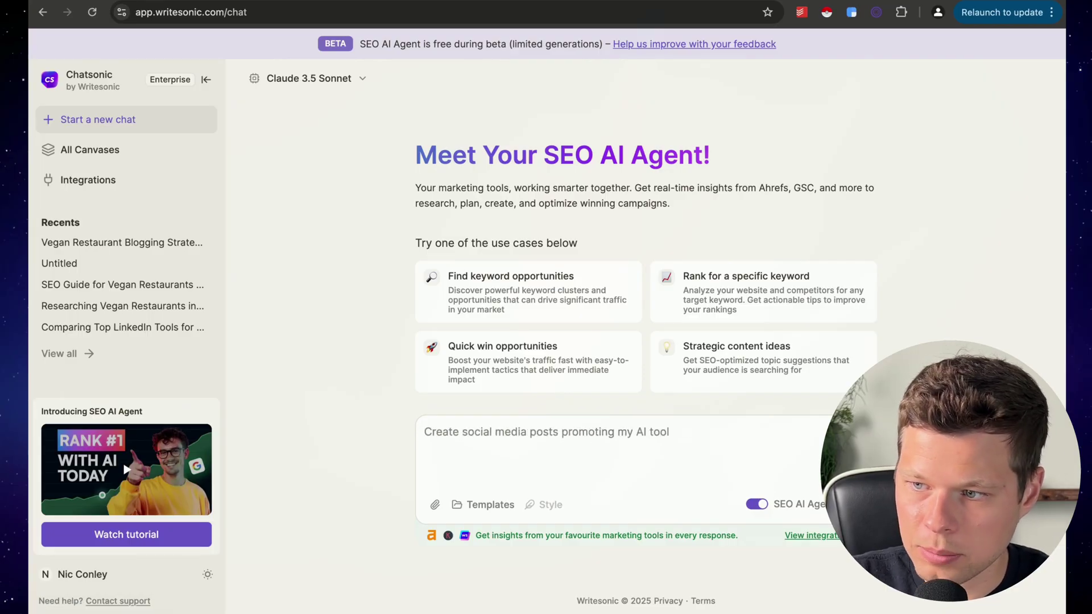
pyautogui.write('I runa a SaaS tool that c')
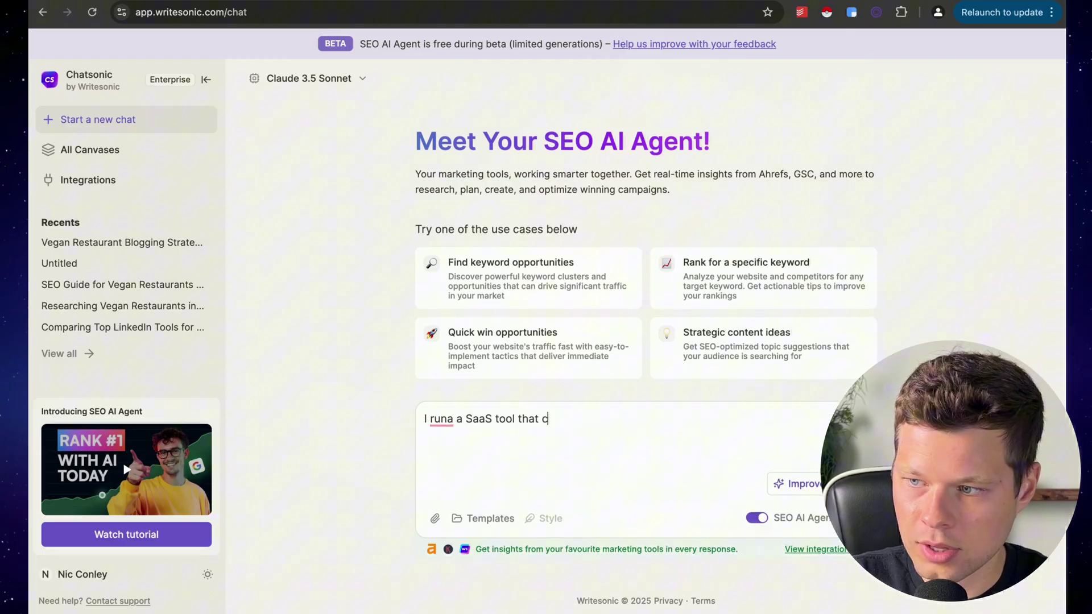
pyautogui.write("ompetes with other video tools like Loom. I'd like to ")
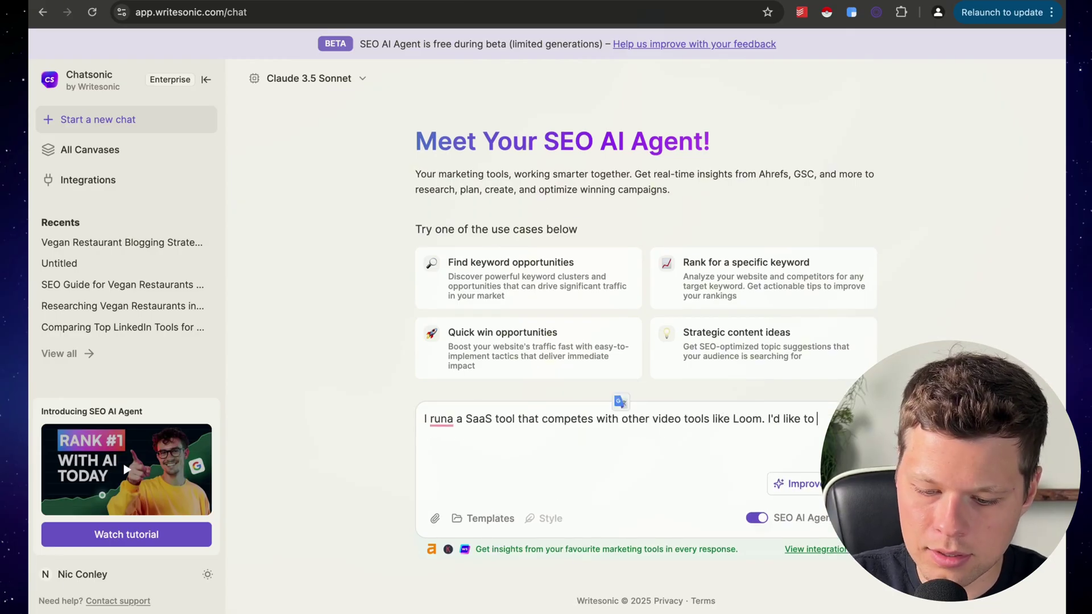
pyautogui.write('write a blog post about Loom alternative and inlc')
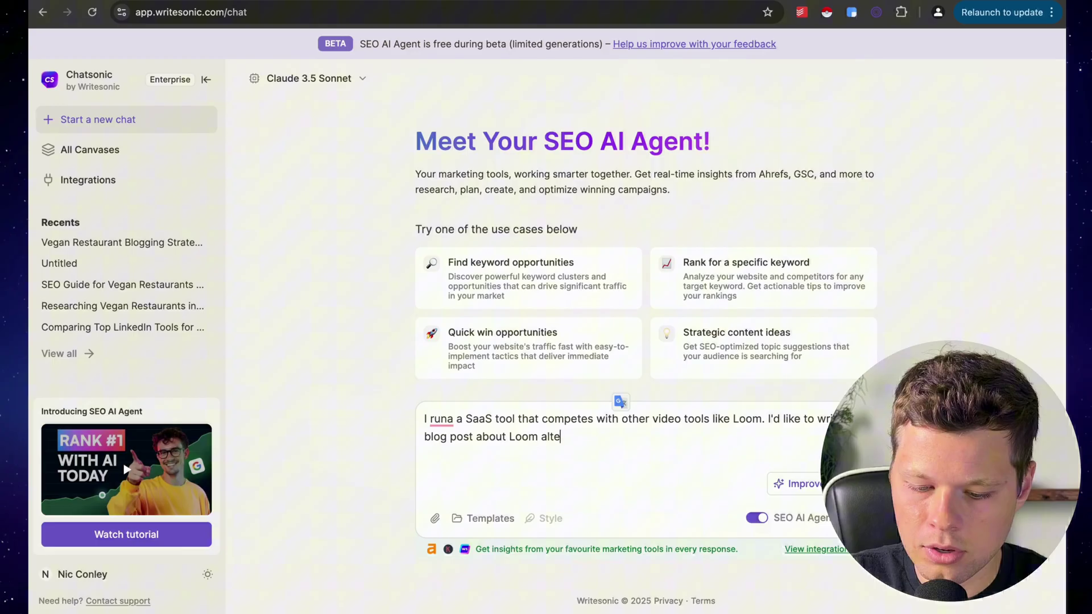
pyautogui.write(' my tool as #1')
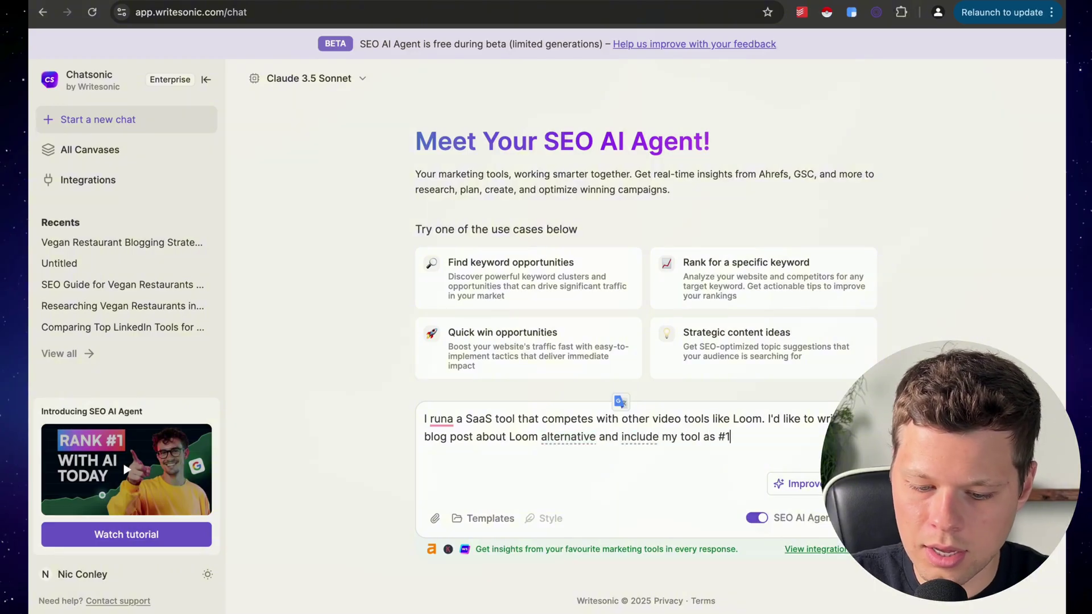
pyautogui.write(' on the list. Can you do keyword research for me and compe')
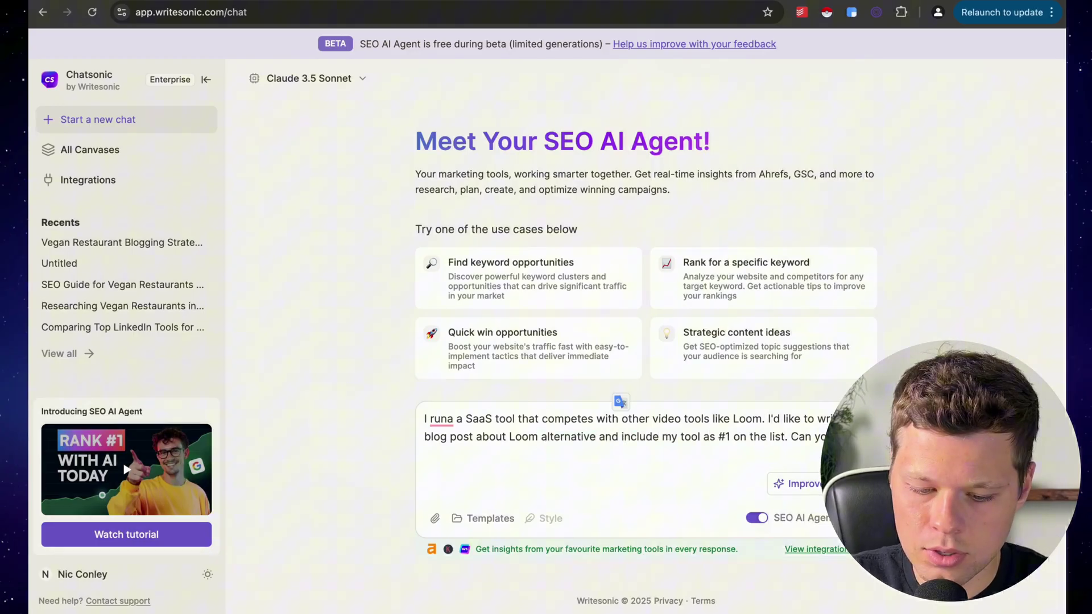
pyautogui.press('BackSpace')
pyautogui.press('BackSpace')
pyautogui.write('e up with the ')
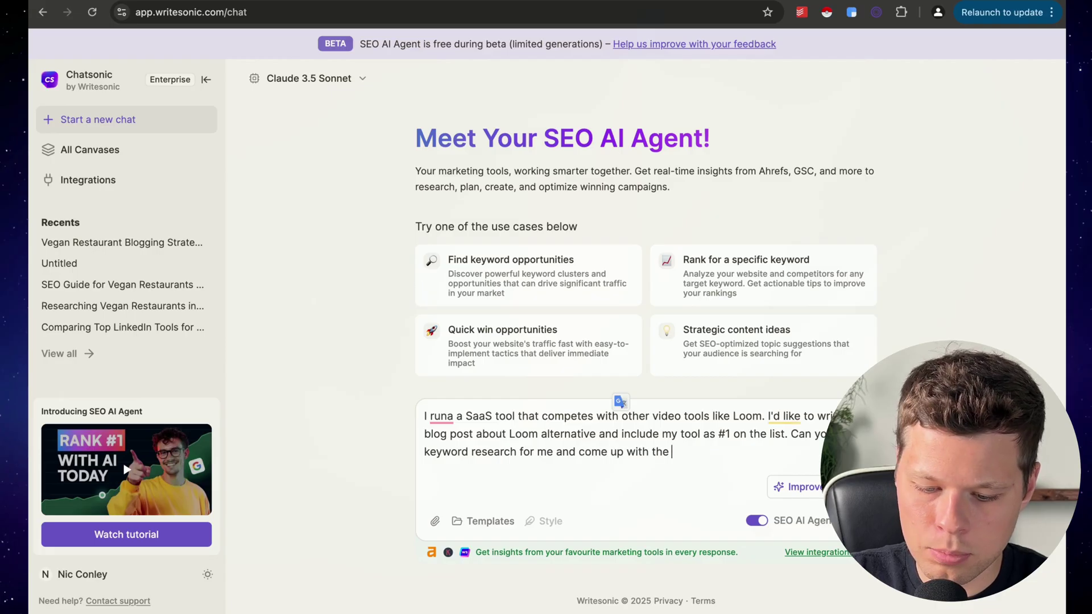
pyautogui.write('content strategy f')
pyautogui.press('BackSpace')
pyautogui.write('gy for this post?')
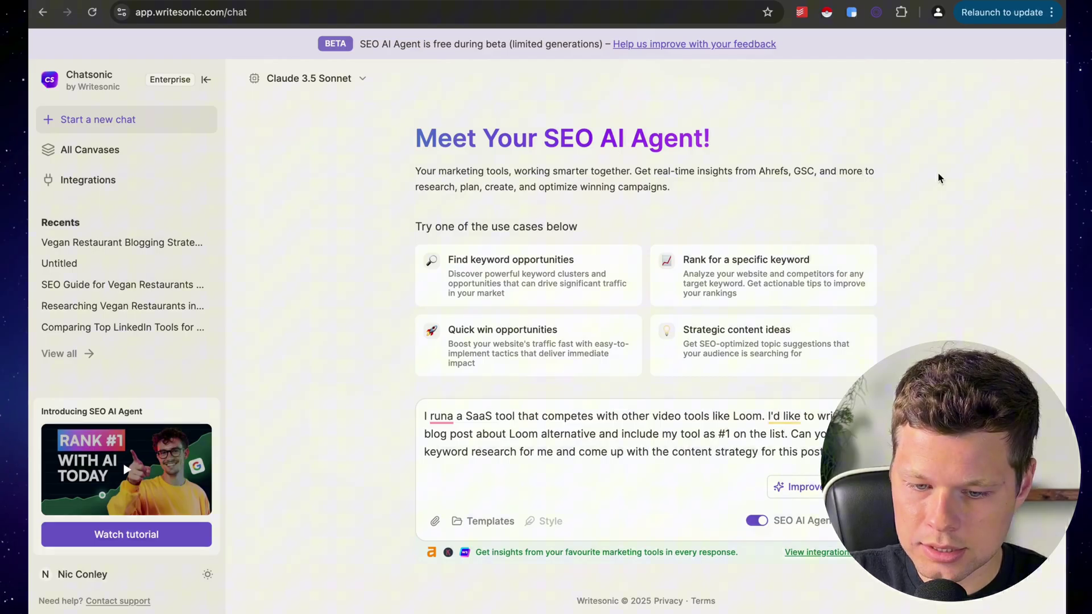
pyautogui.press('Return')
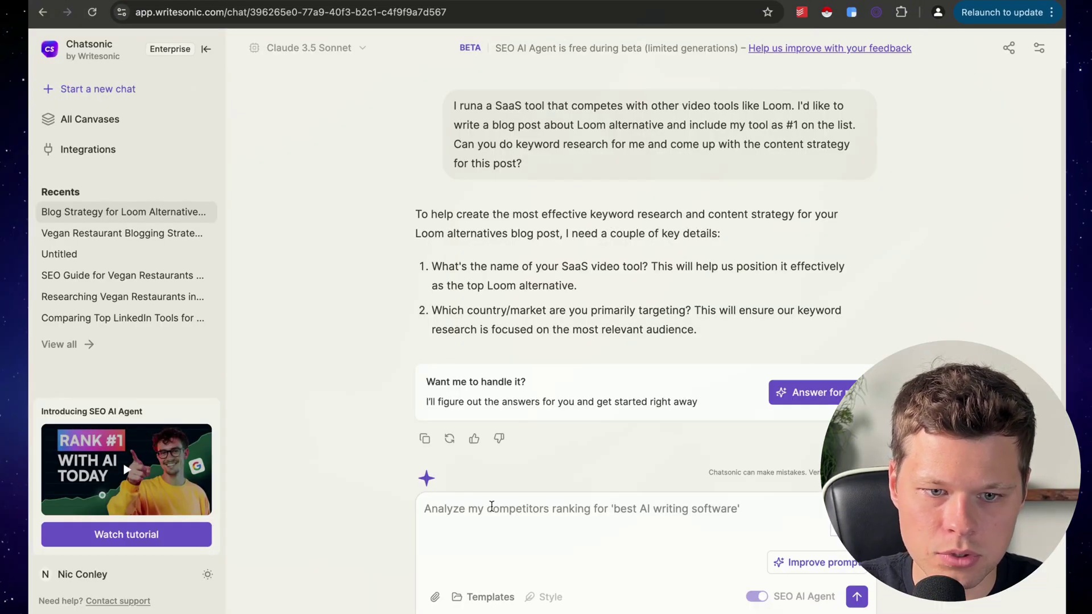
# - Reply that the SaaS is Tella, with its pasted URL, targeting business owners in the US
pyautogui.click(490, 506)
pyautogui.write('1. The name of')
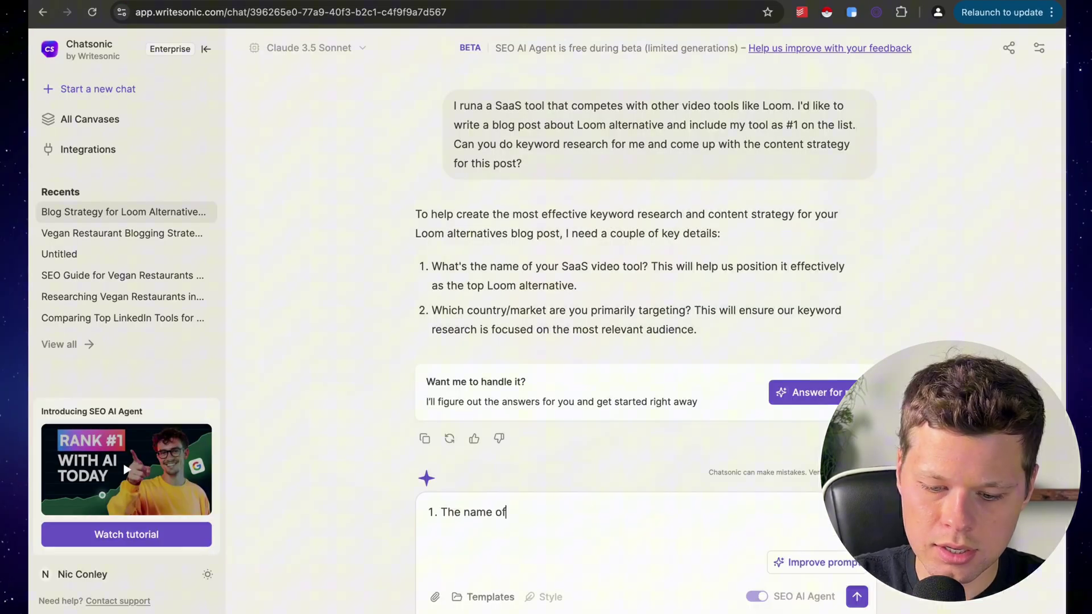
pyautogui.write(' my SaaS is Tella -')
pyautogui.write('https://www.tella.com/')
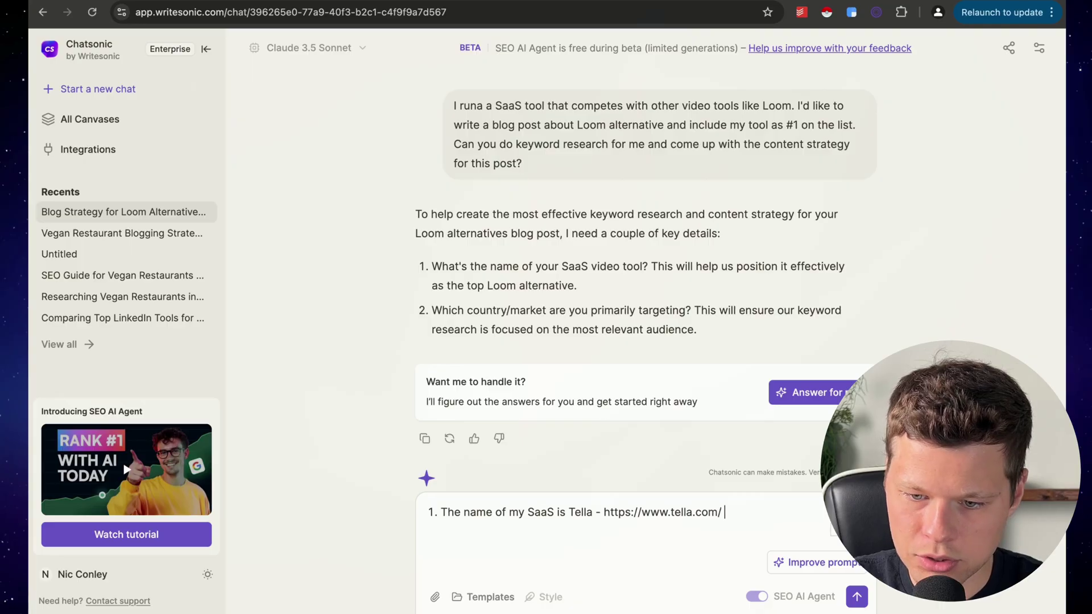
pyautogui.hotkey('shift', 'Return')
pyautogui.write('2. Primarily ')
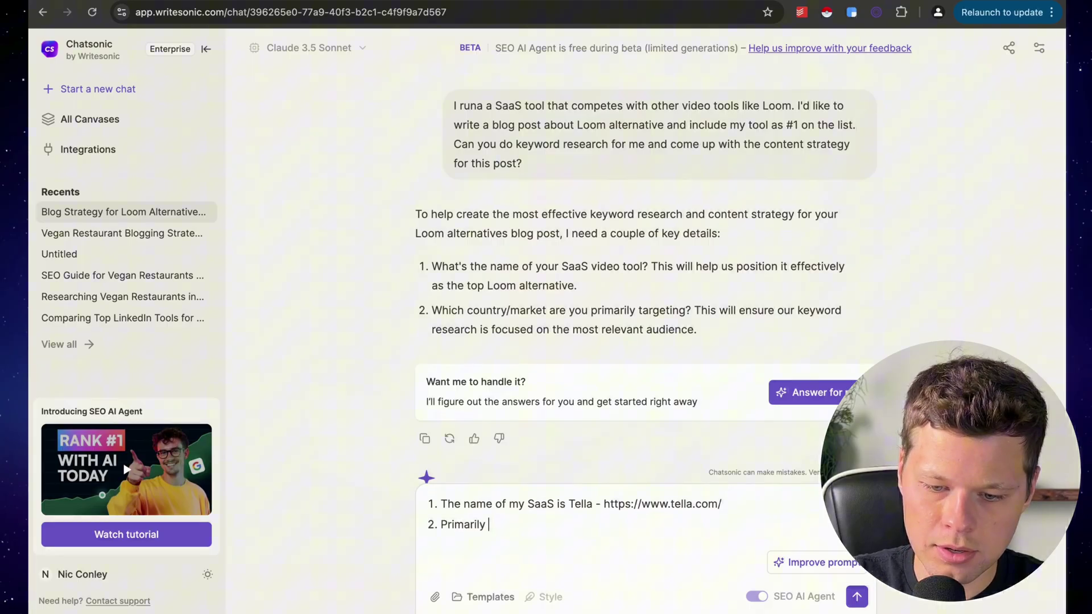
pyautogui.write('targeting business owners in the US.')
pyautogui.press('Return')
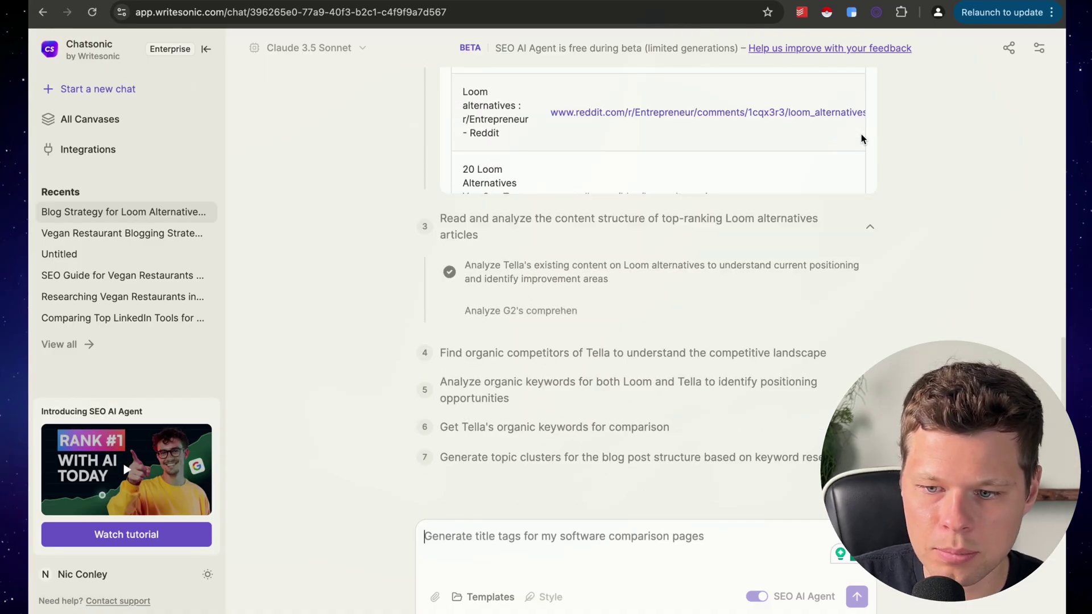
# - Scroll through the seven research steps, including the failed Tella ones, to reach the final strategy report
pyautogui.scroll(10, 861, 138)
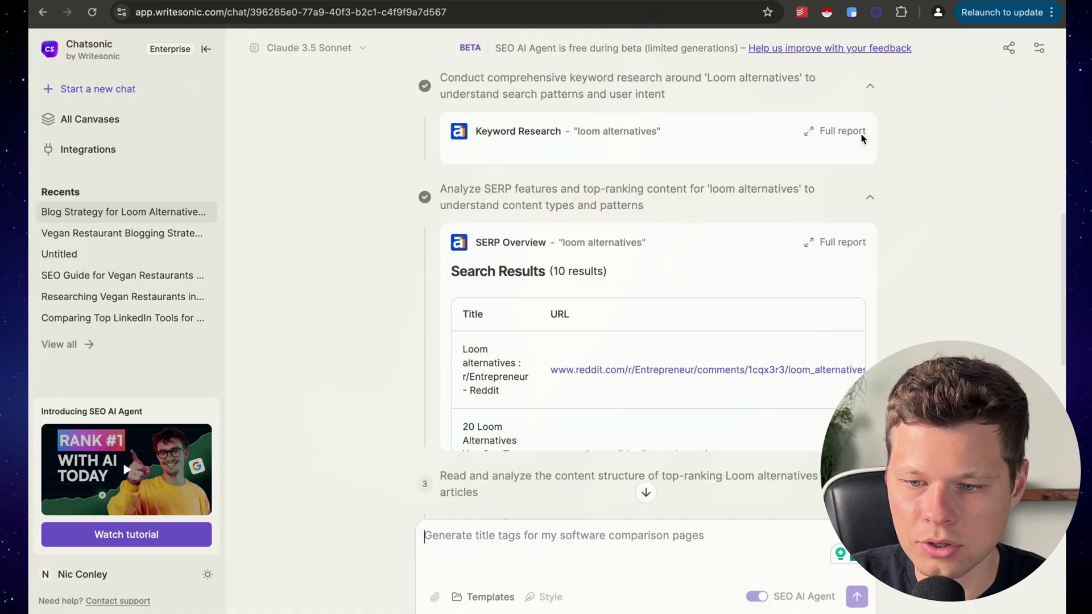
pyautogui.scroll(-4, 846, 283)
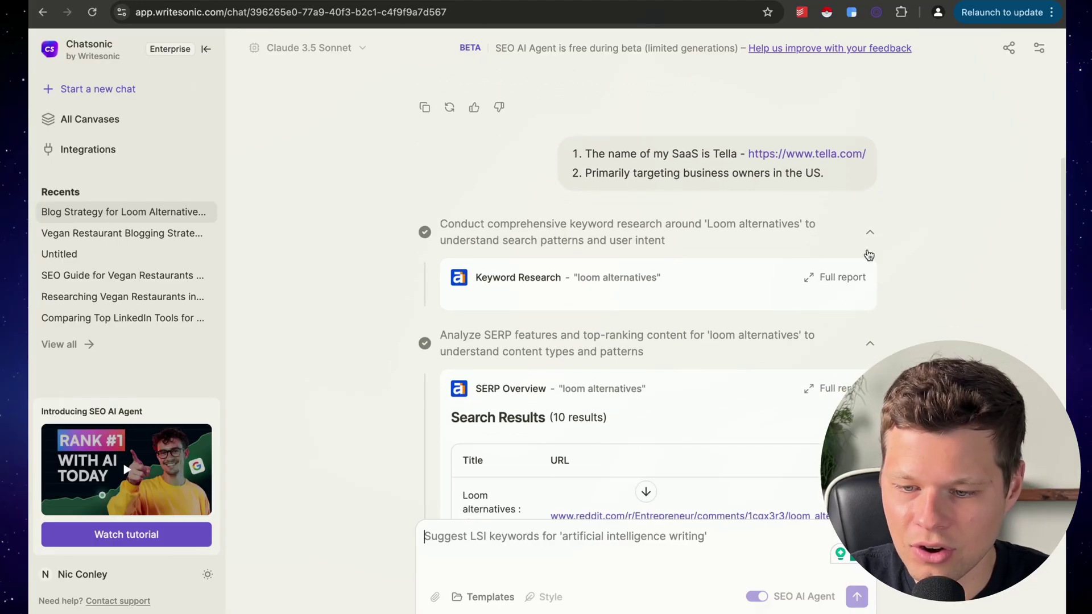
pyautogui.scroll(-1, 882, 230)
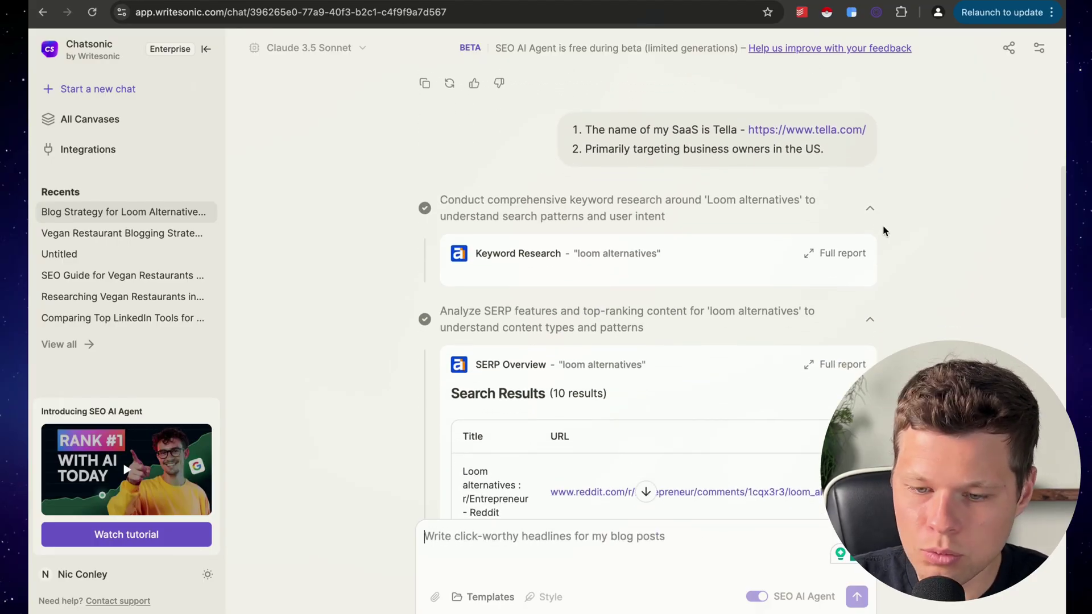
pyautogui.scroll(-11, 883, 231)
pyautogui.scroll(12, 883, 231)
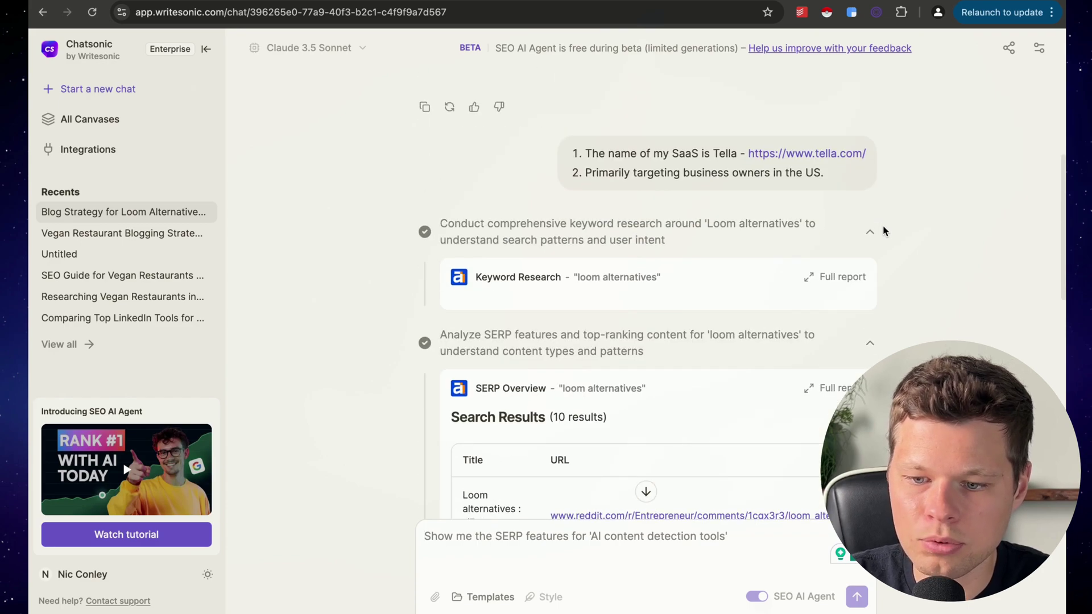
pyautogui.scroll(1, 884, 230)
pyautogui.scroll(-10, 883, 230)
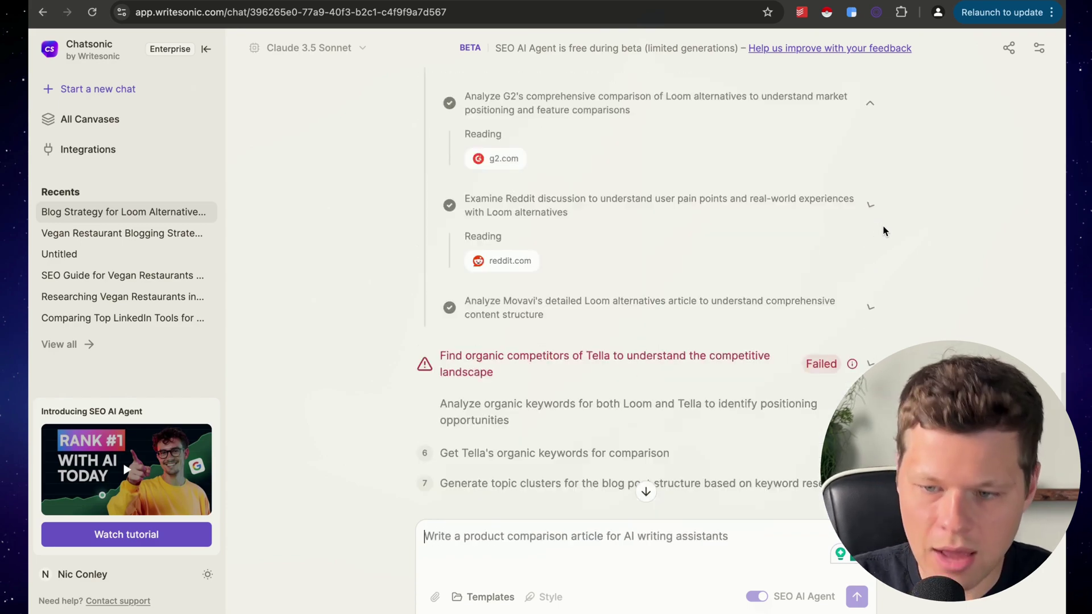
pyautogui.scroll(8, 883, 230)
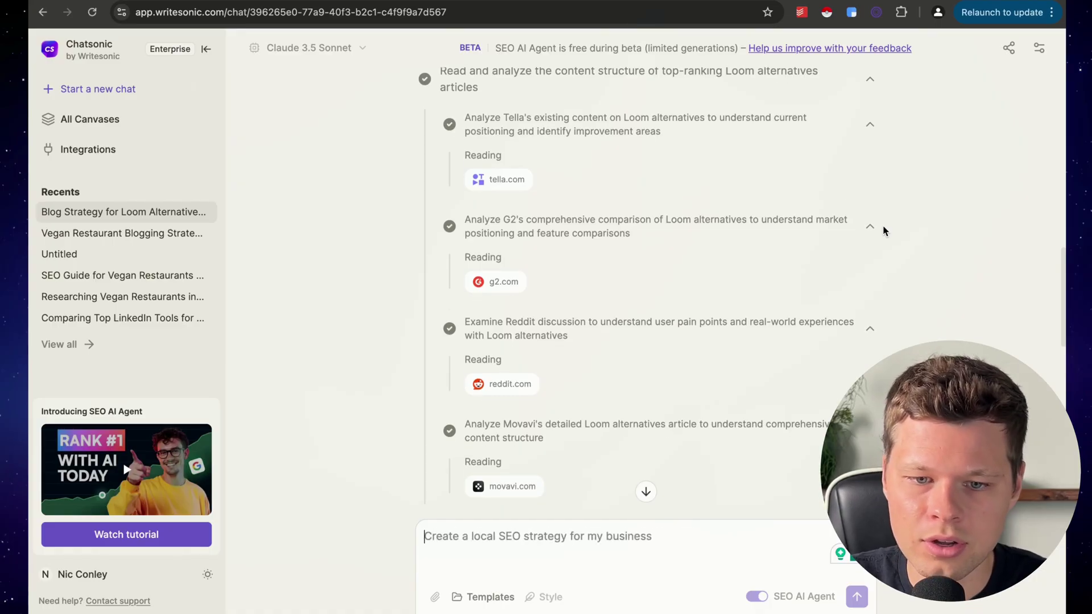
pyautogui.scroll(1, 884, 231)
pyautogui.scroll(-5, 883, 231)
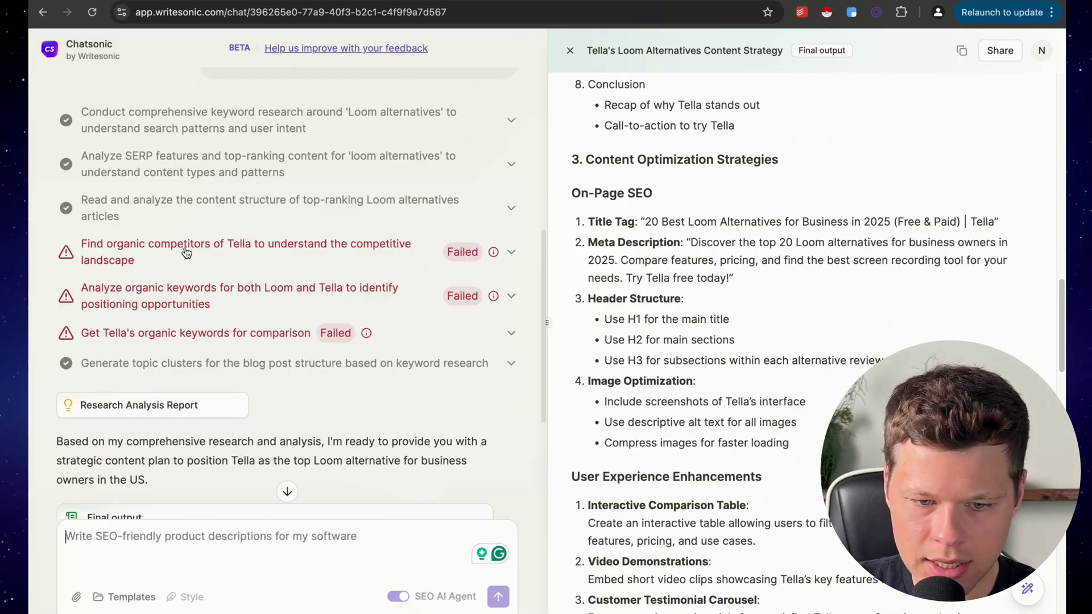
pyautogui.click(142, 256)
pyautogui.click(208, 270)
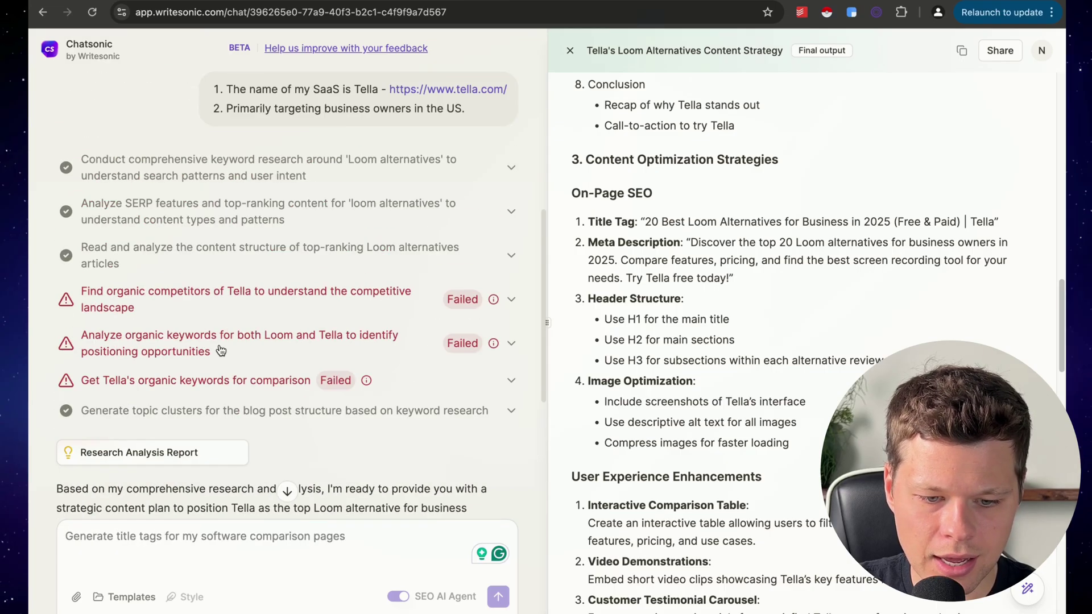
pyautogui.scroll(-5, 221, 350)
pyautogui.click(206, 540)
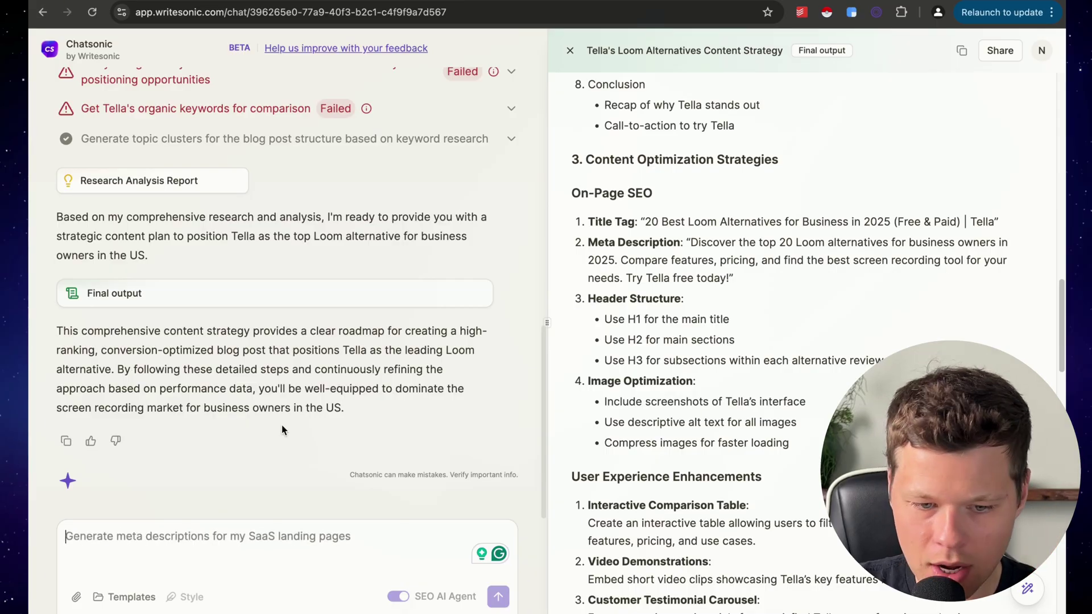
pyautogui.scroll(3, 282, 427)
pyautogui.scroll(2, 283, 431)
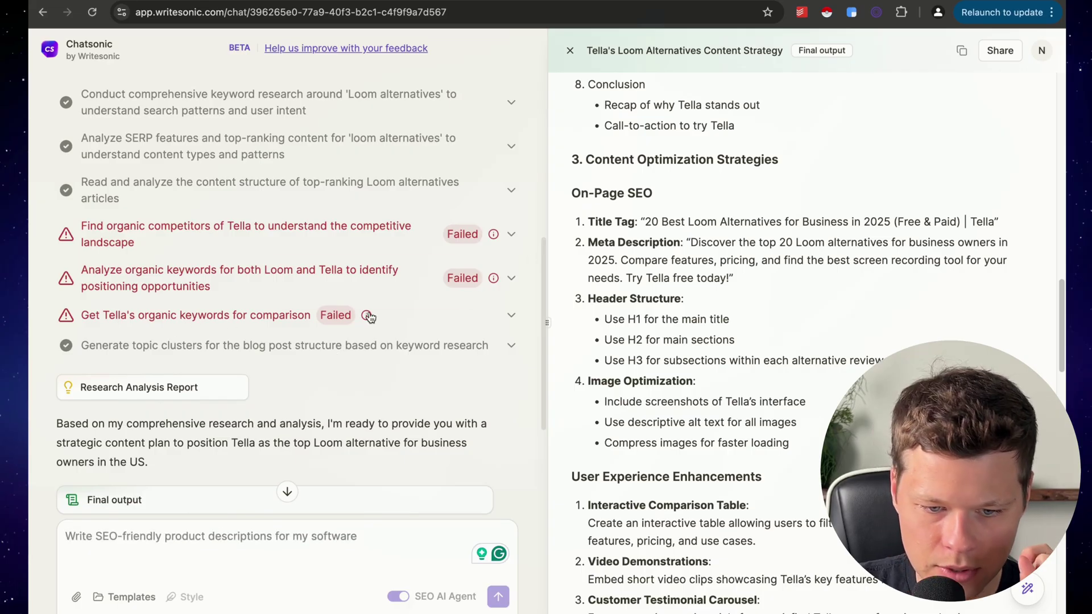
pyautogui.scroll(-3, 307, 364)
pyautogui.scroll(9, 595, 328)
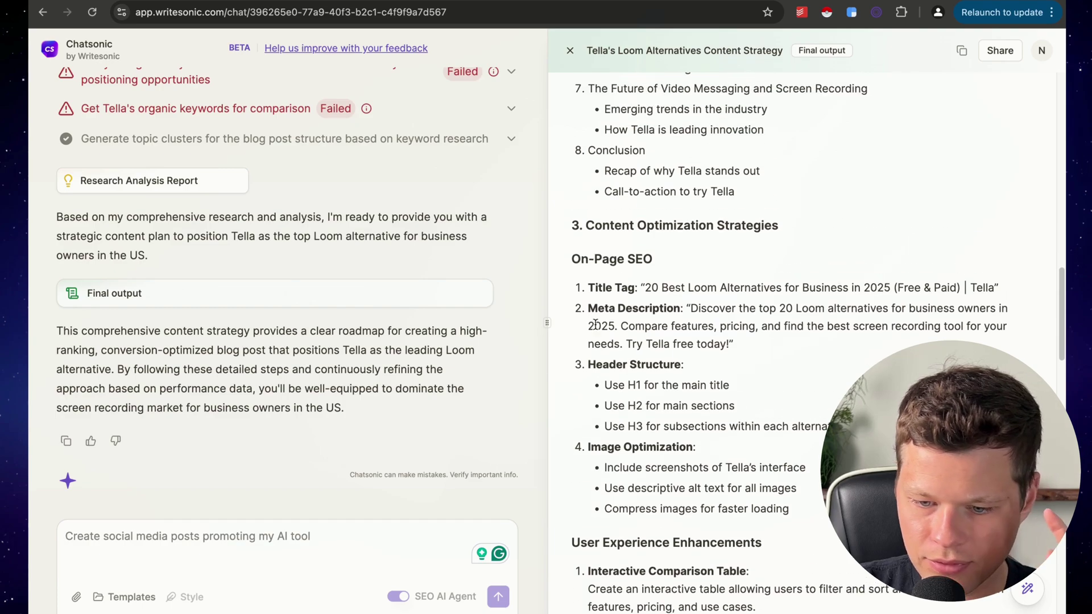
pyautogui.scroll(1, 595, 329)
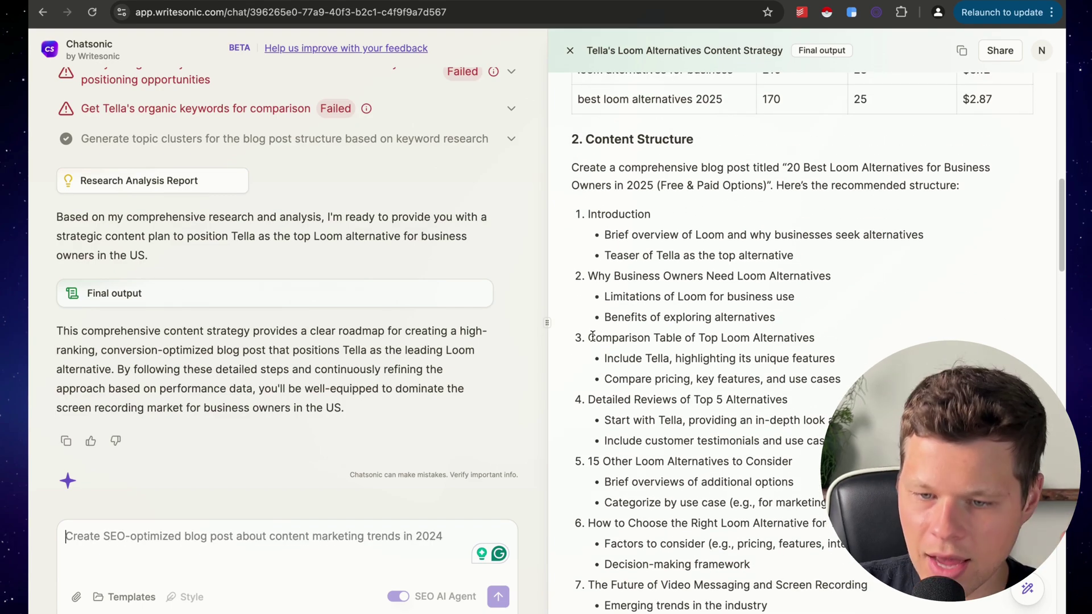
pyautogui.scroll(10, 593, 335)
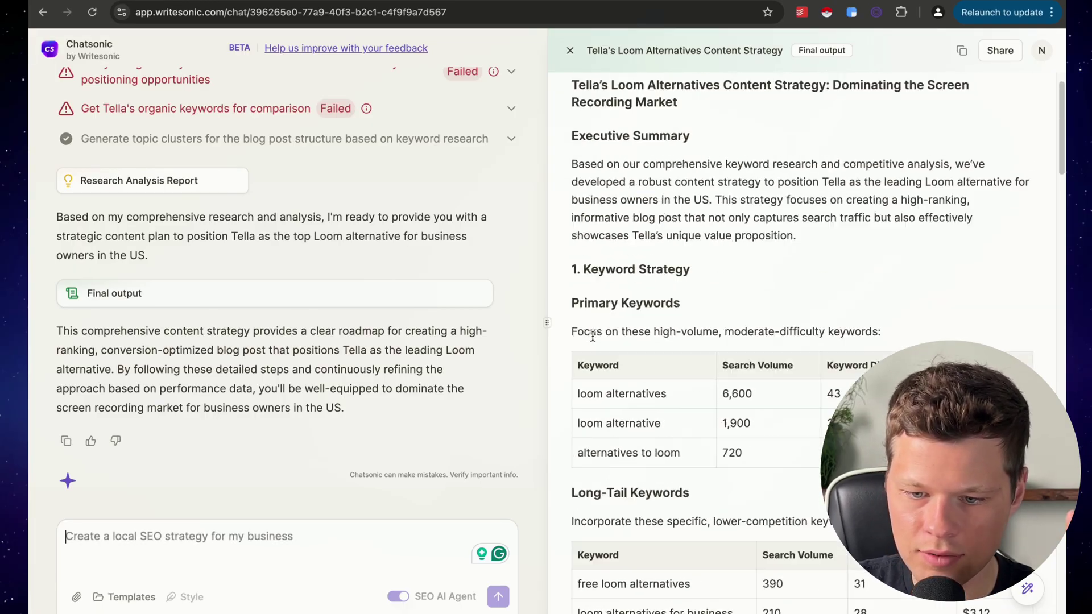
pyautogui.scroll(1, 593, 336)
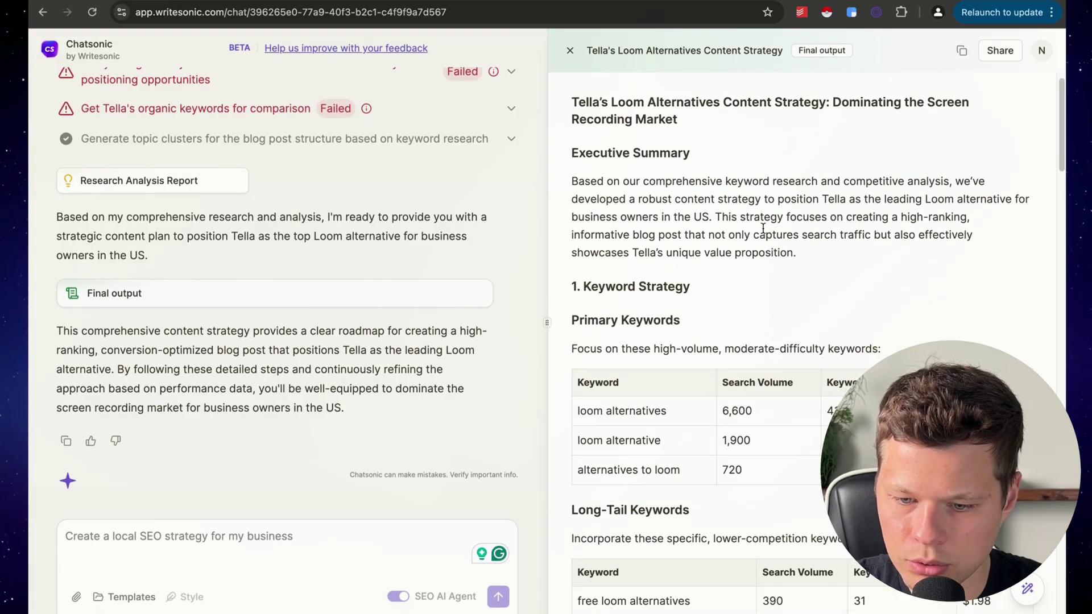
pyautogui.scroll(-1, 763, 227)
pyautogui.scroll(1, 763, 228)
pyautogui.scroll(-3, 763, 244)
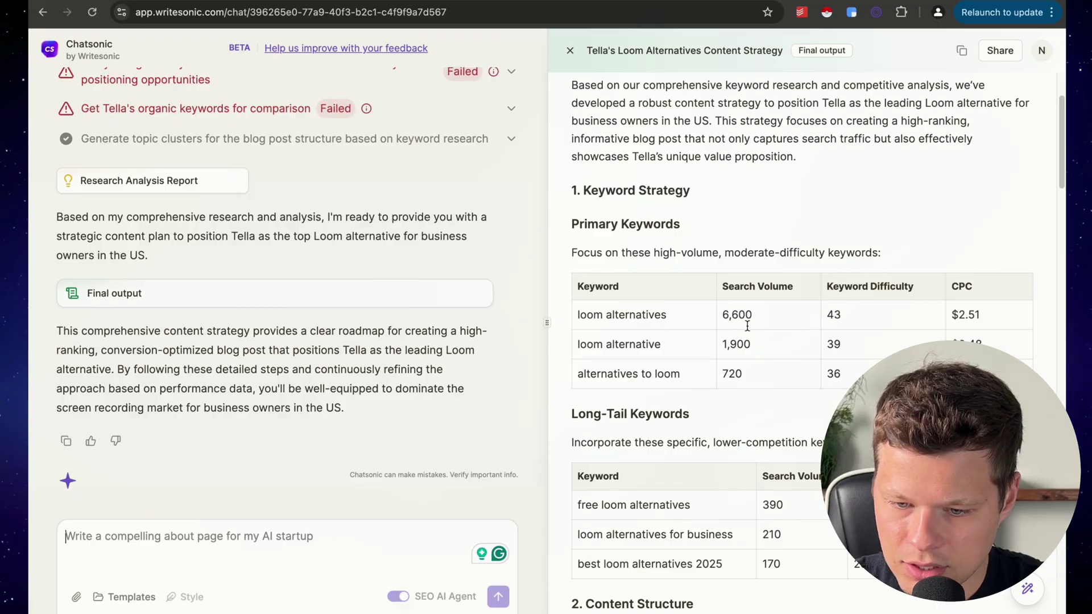
pyautogui.moveTo(747, 326); pyautogui.dragTo(720, 316)
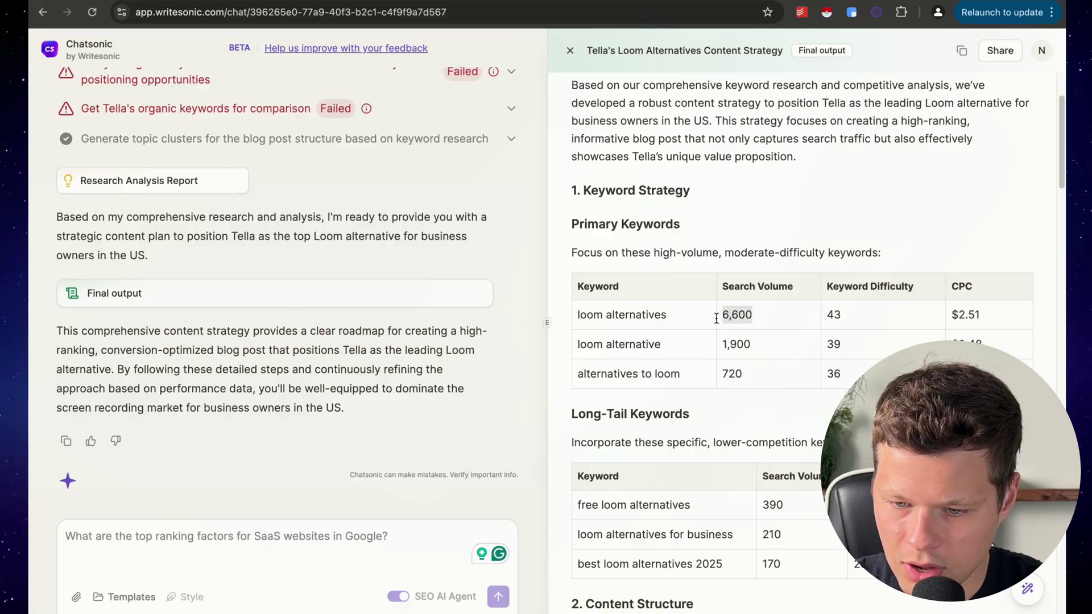
pyautogui.click(843, 198)
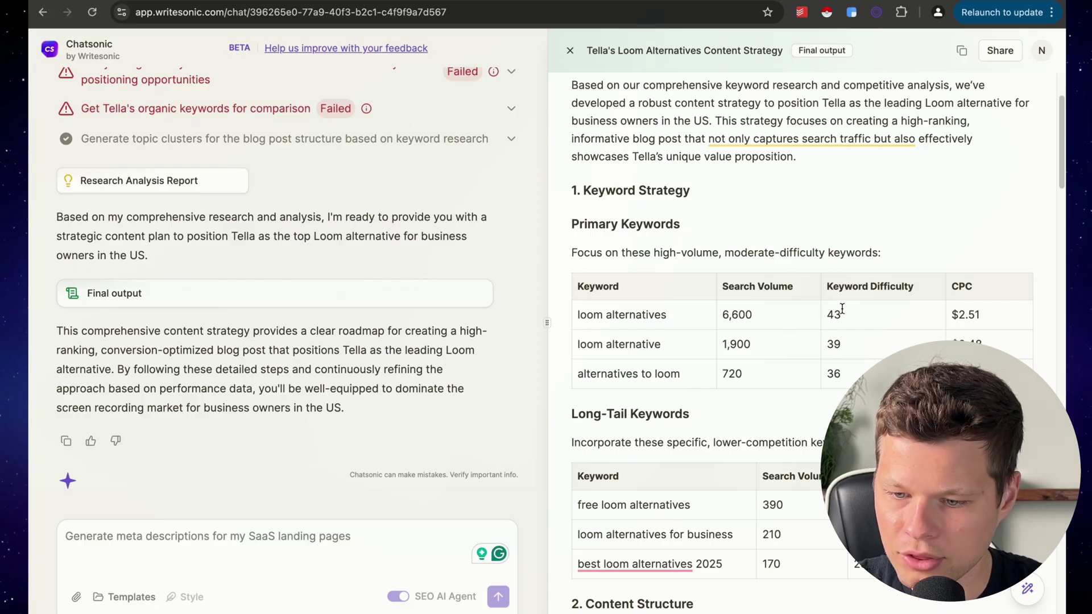
pyautogui.scroll(-2, 842, 308)
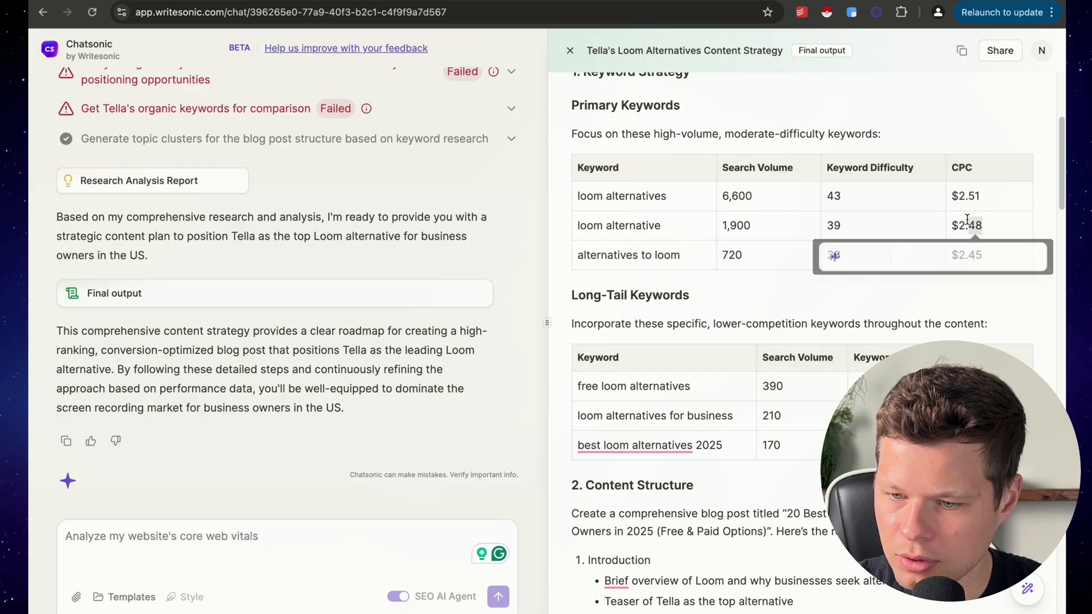
pyautogui.scroll(-1, 958, 257)
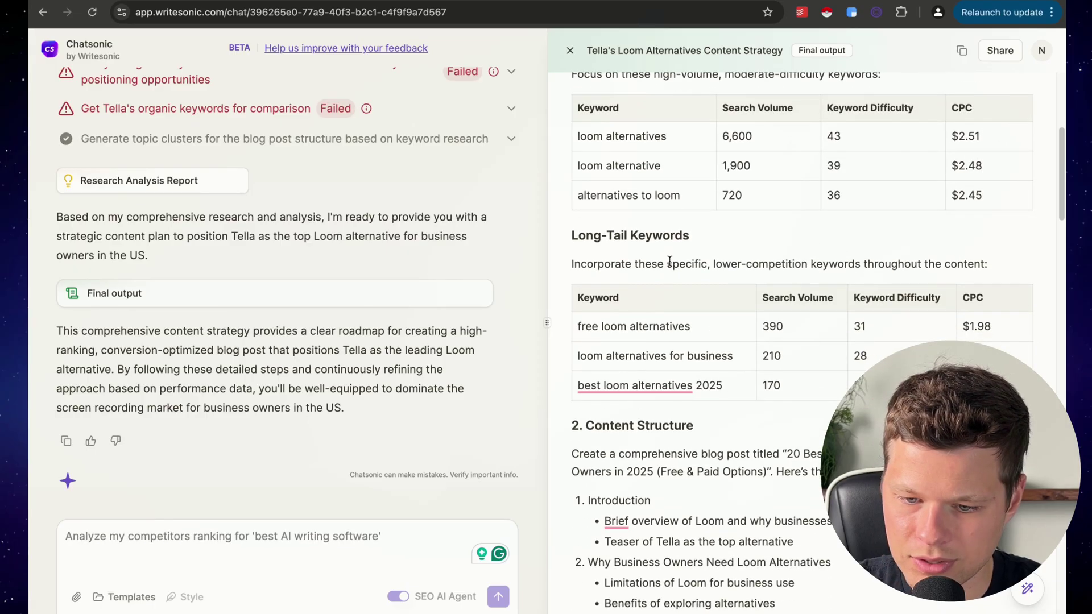
pyautogui.scroll(-1, 670, 262)
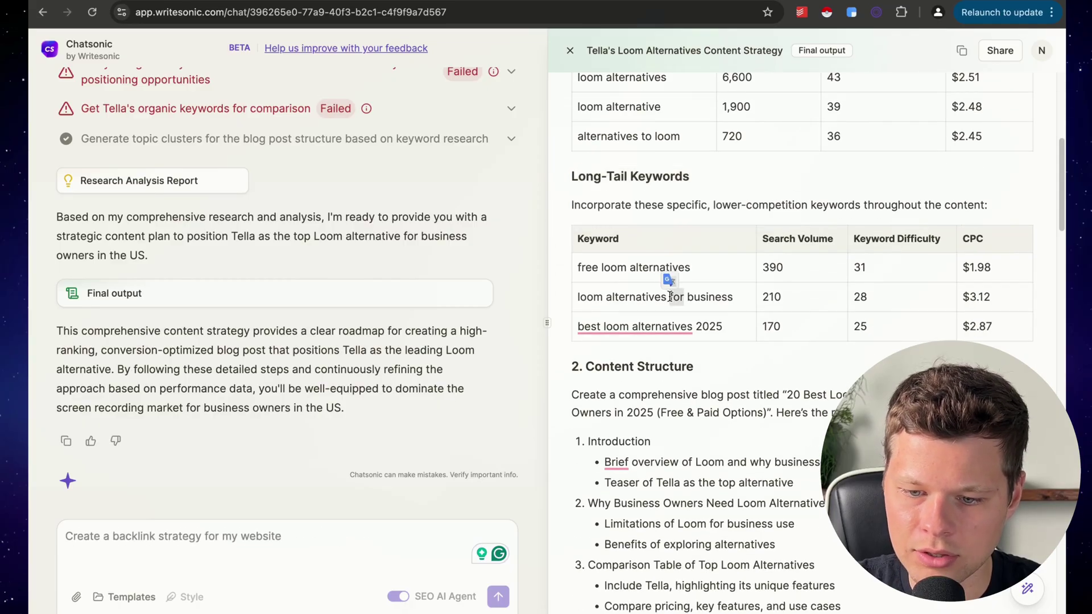
pyautogui.scroll(2, 788, 254)
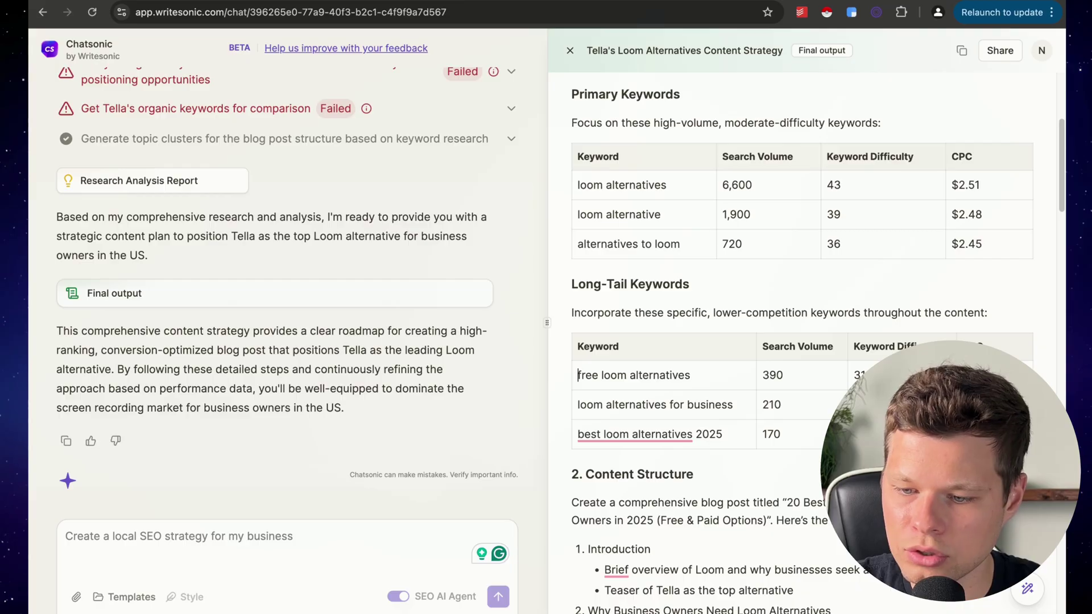
pyautogui.scroll(-7, 739, 284)
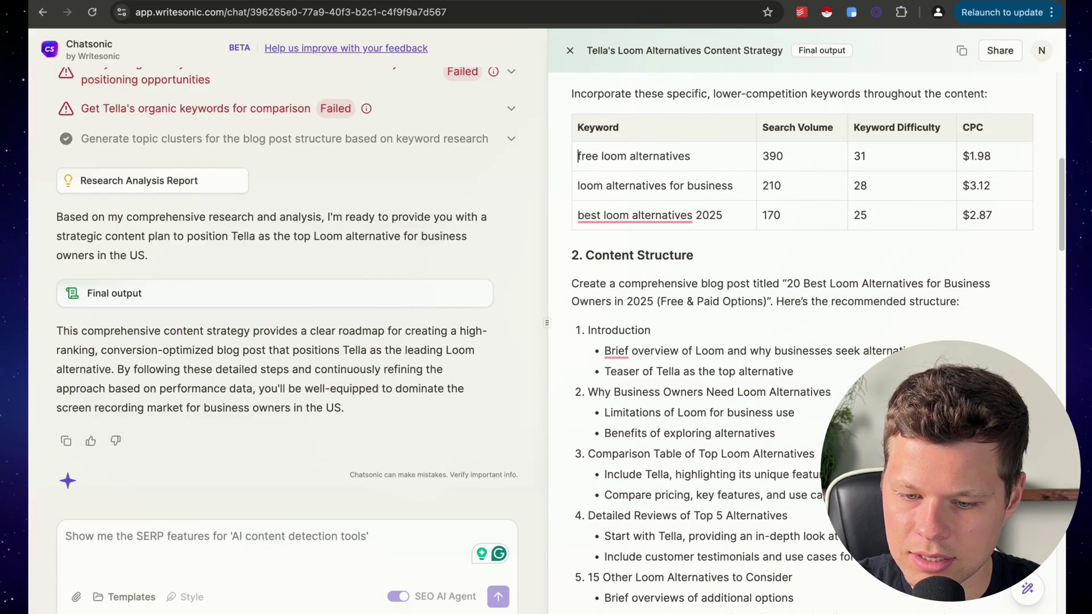
pyautogui.scroll(-10, 796, 341)
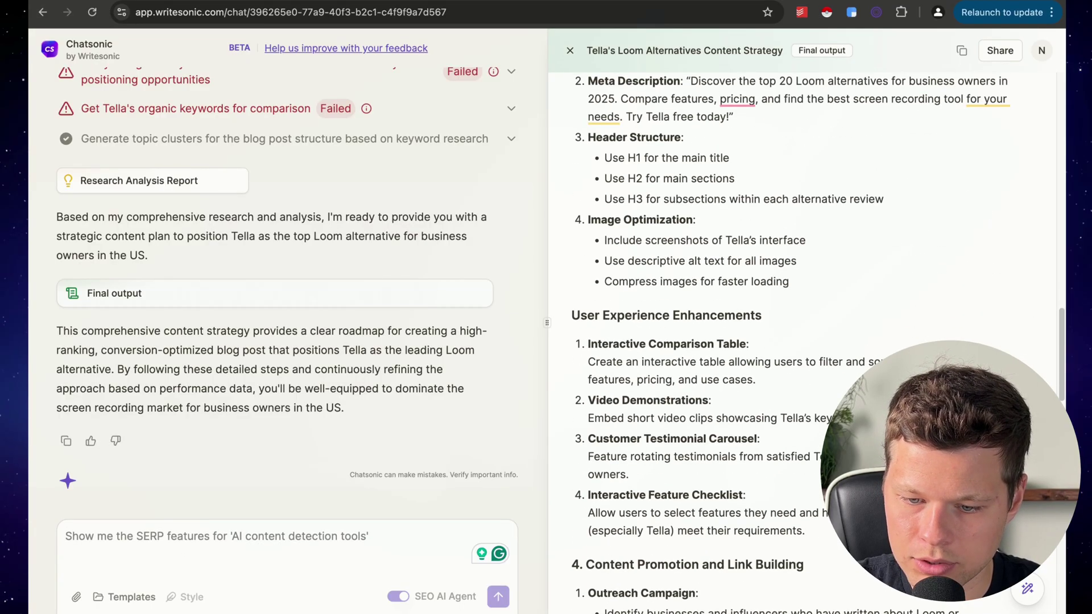
pyautogui.scroll(-15, 796, 342)
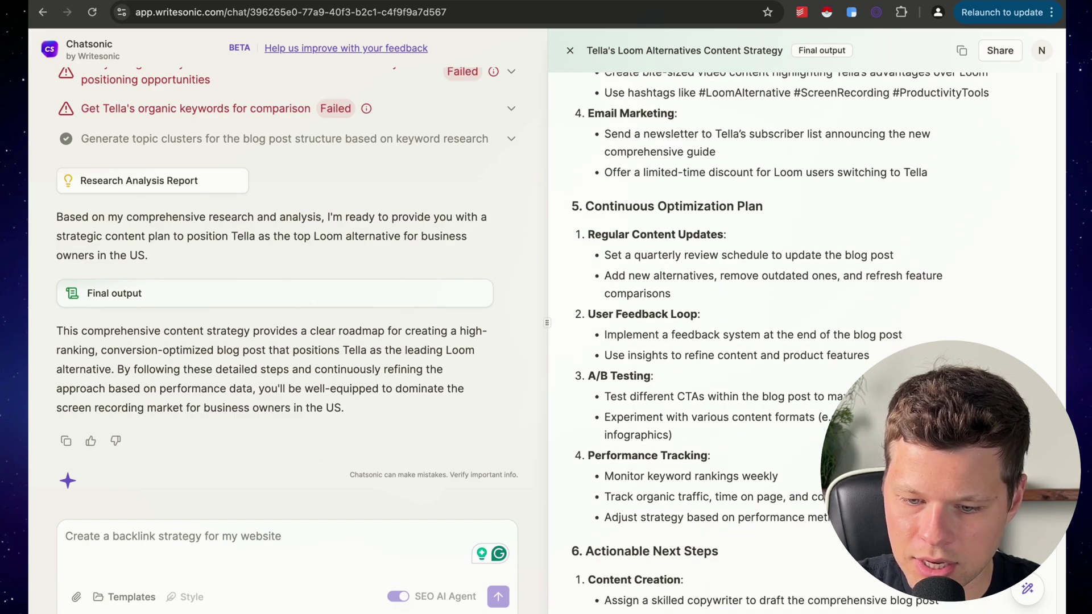
pyautogui.scroll(-5, 793, 290)
pyautogui.moveTo(760, 385); pyautogui.dragTo(589, 164)
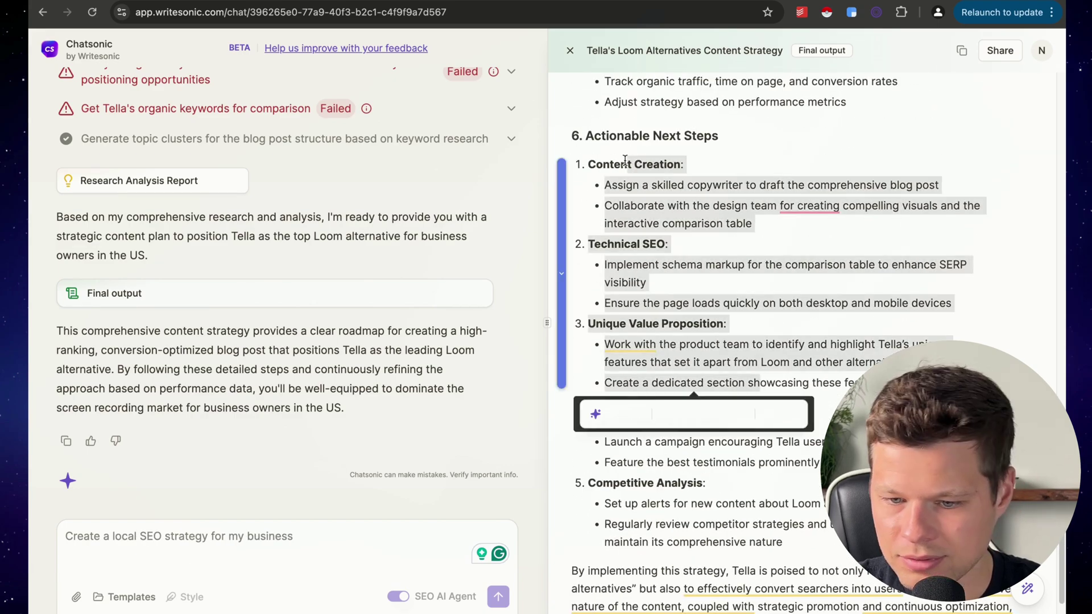
pyautogui.scroll(-1, 756, 341)
pyautogui.click(751, 242)
pyautogui.moveTo(759, 302); pyautogui.dragTo(627, 163)
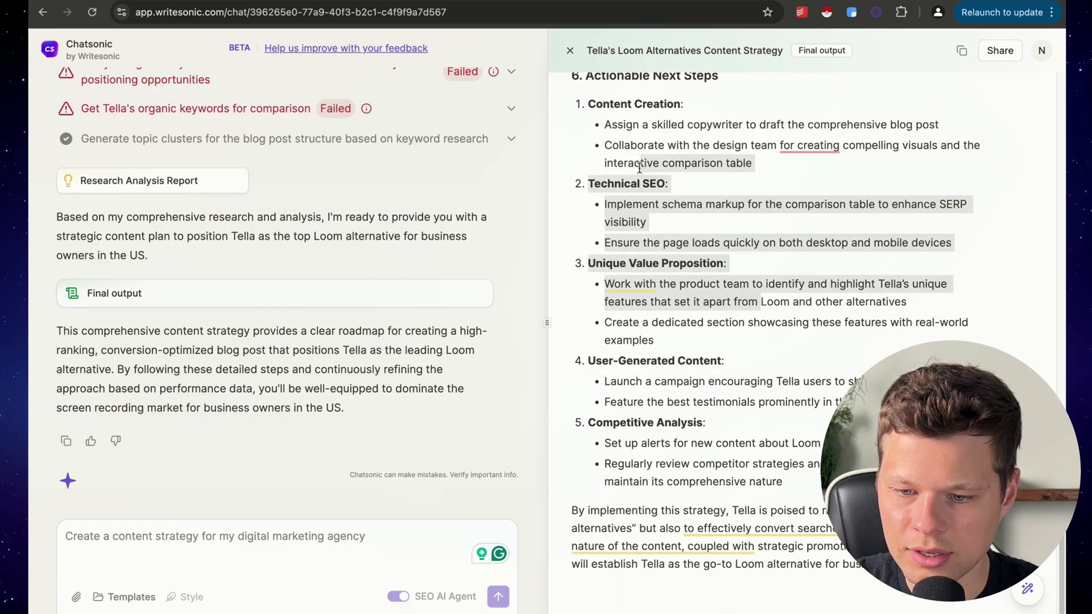
pyautogui.scroll(1, 653, 176)
pyautogui.scroll(1, 653, 176)
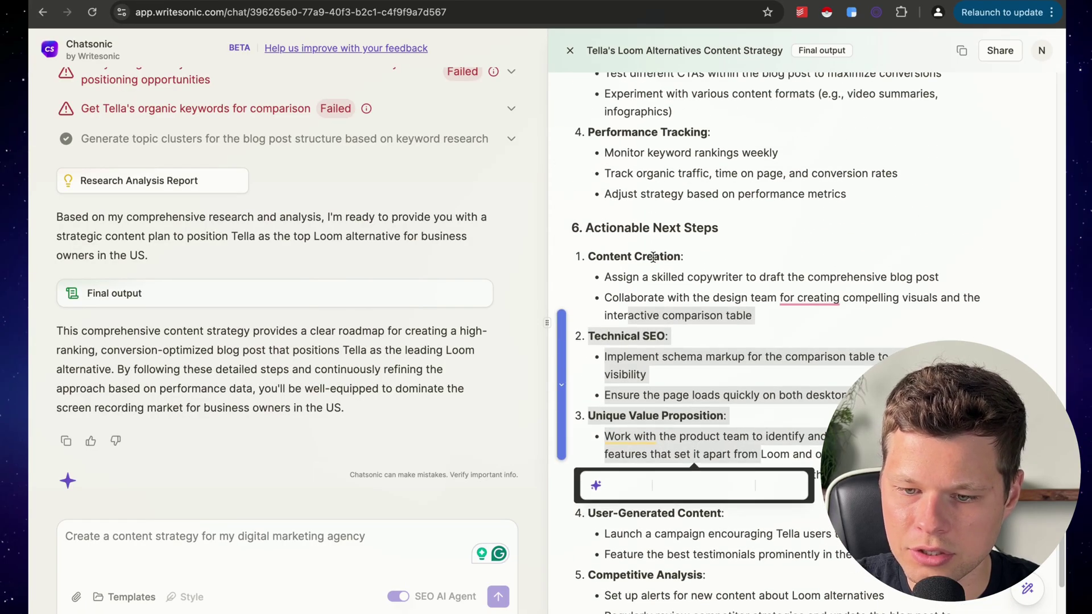
pyautogui.doubleClick(666, 273)
pyautogui.scroll(-1, 631, 253)
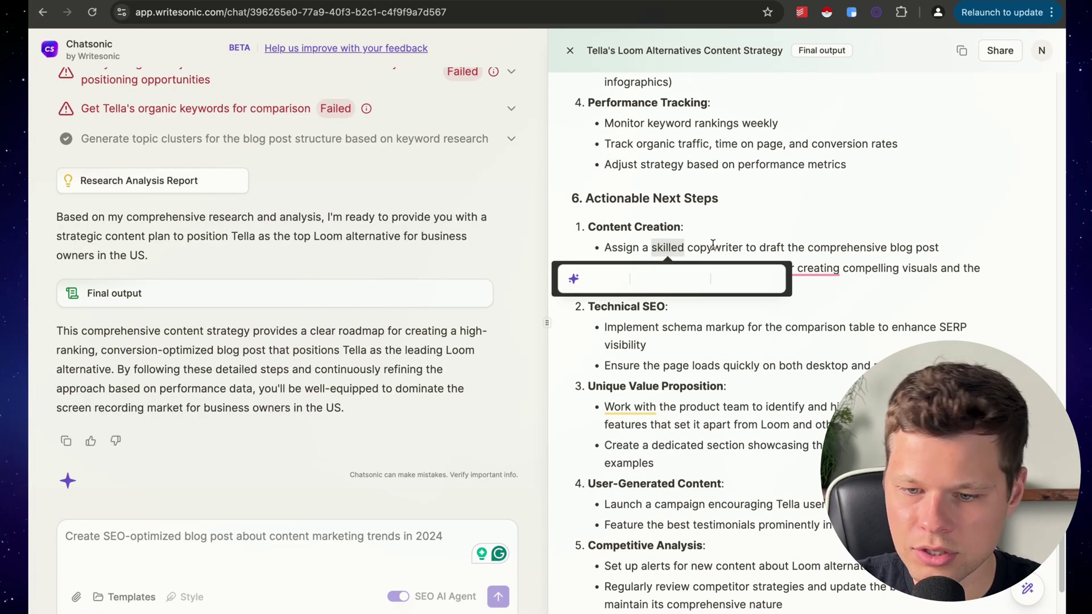
pyautogui.scroll(-2, 819, 244)
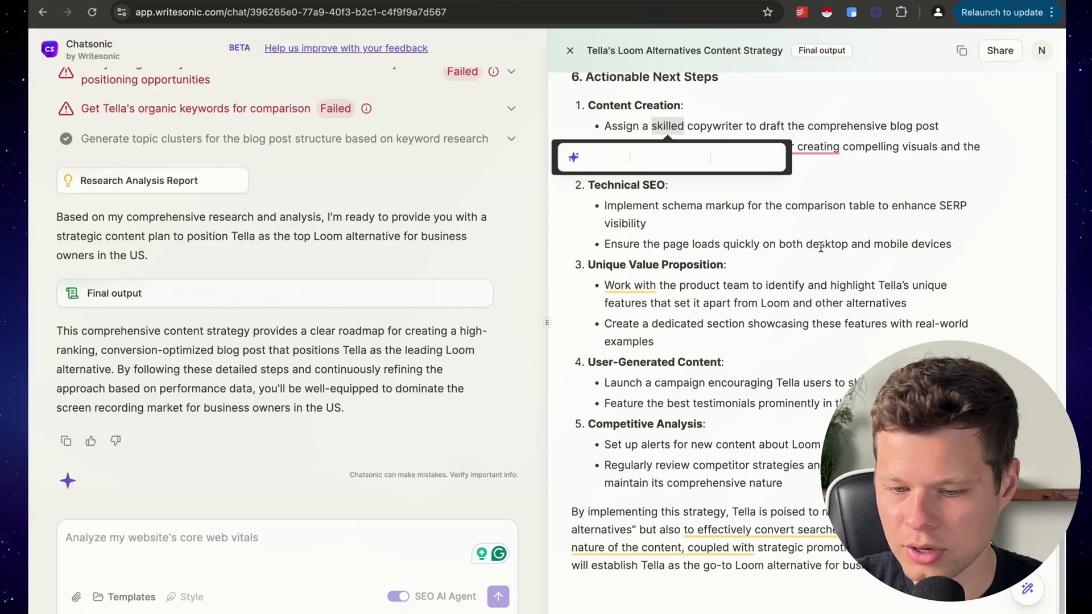
pyautogui.scroll(10, 821, 245)
pyautogui.scroll(5, 731, 384)
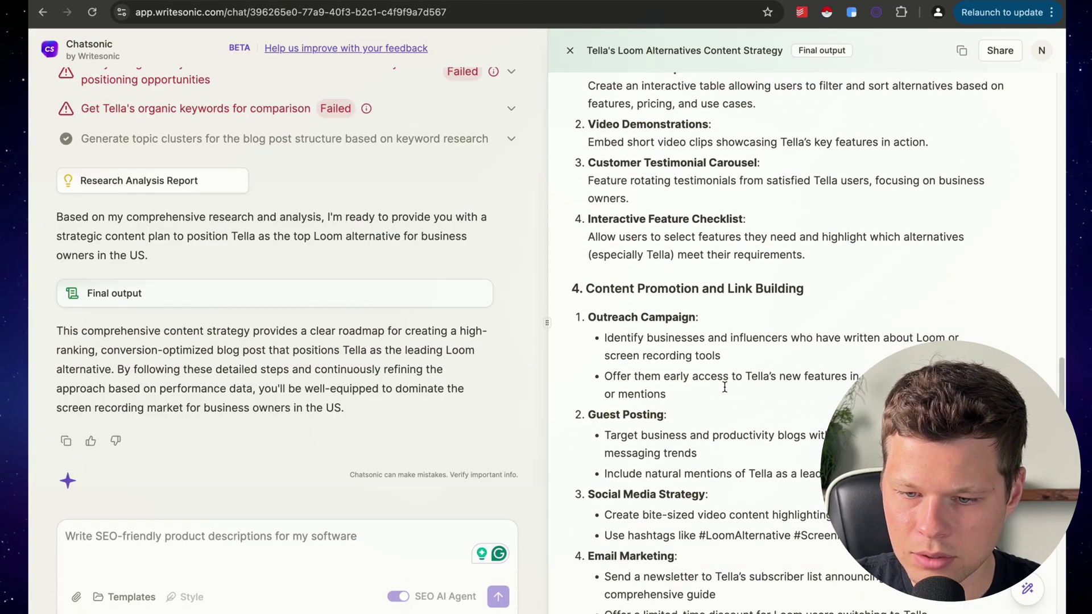
pyautogui.moveTo(636, 298); pyautogui.dragTo(666, 394)
pyautogui.scroll(-3, 653, 358)
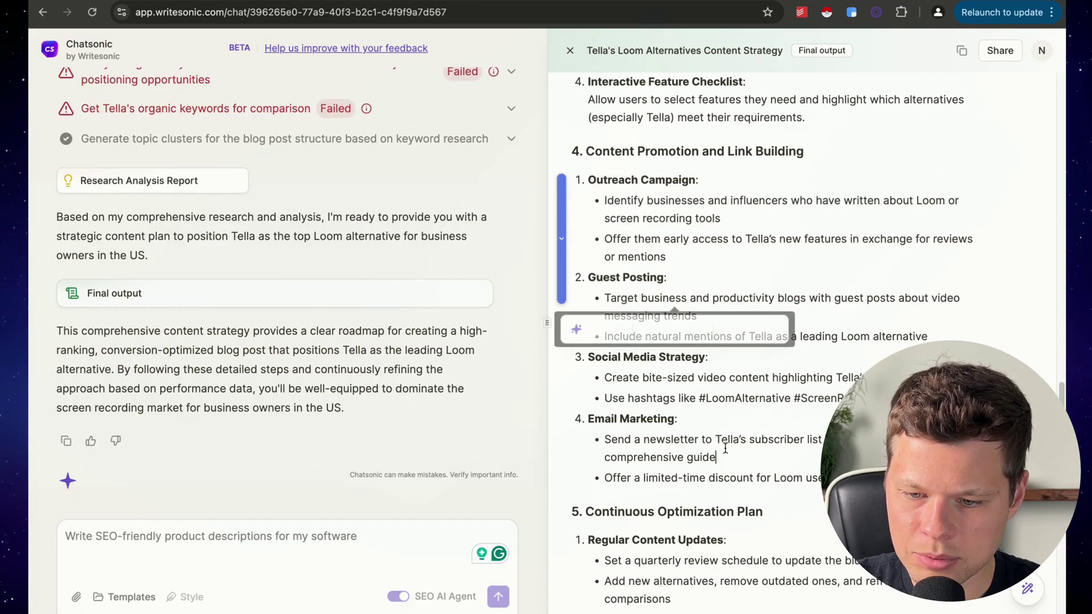
pyautogui.moveTo(715, 458); pyautogui.dragTo(678, 398)
pyautogui.moveTo(653, 358); pyautogui.dragTo(603, 239)
pyautogui.click(675, 202)
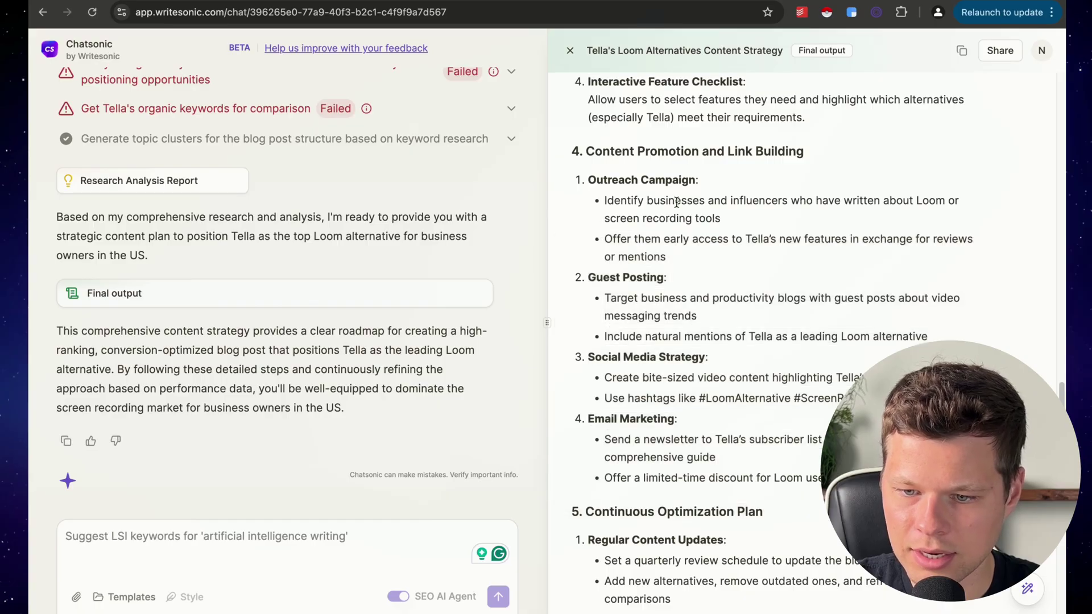
pyautogui.scroll(-4, 676, 202)
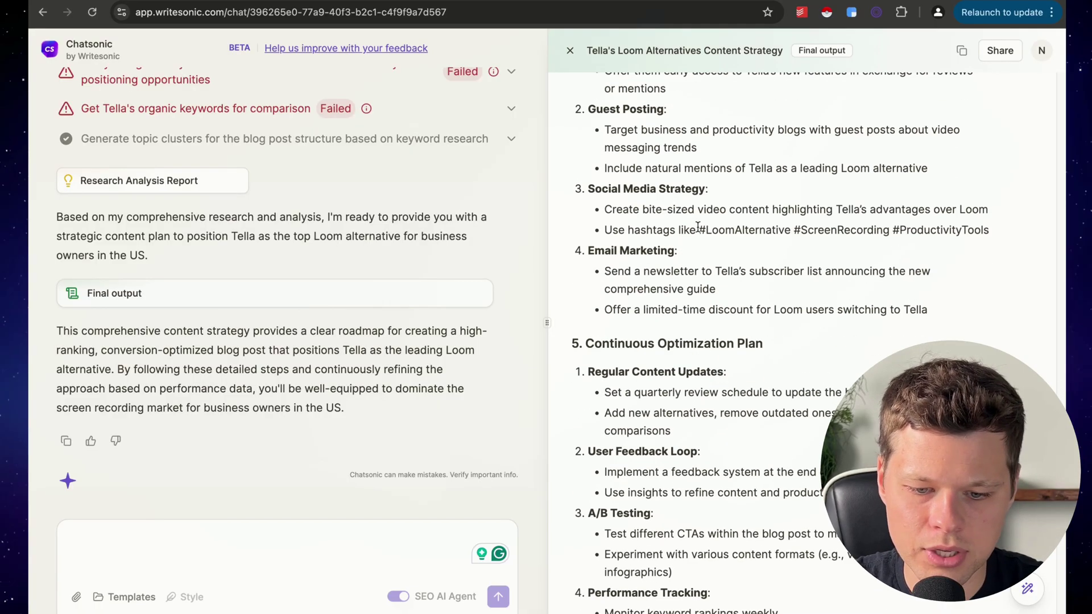
pyautogui.scroll(15, 656, 145)
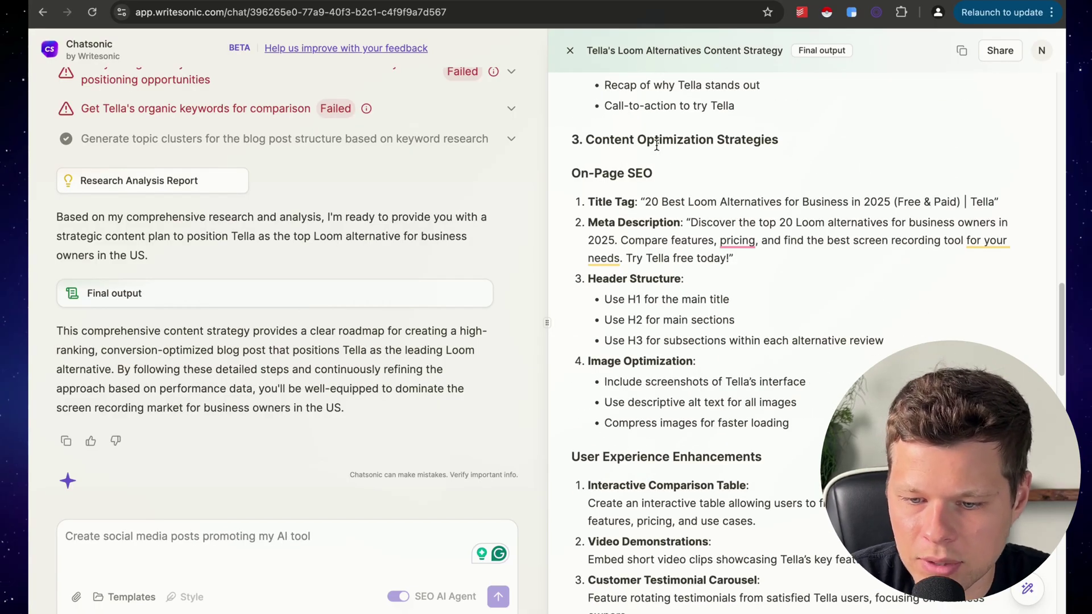
pyautogui.click(306, 538)
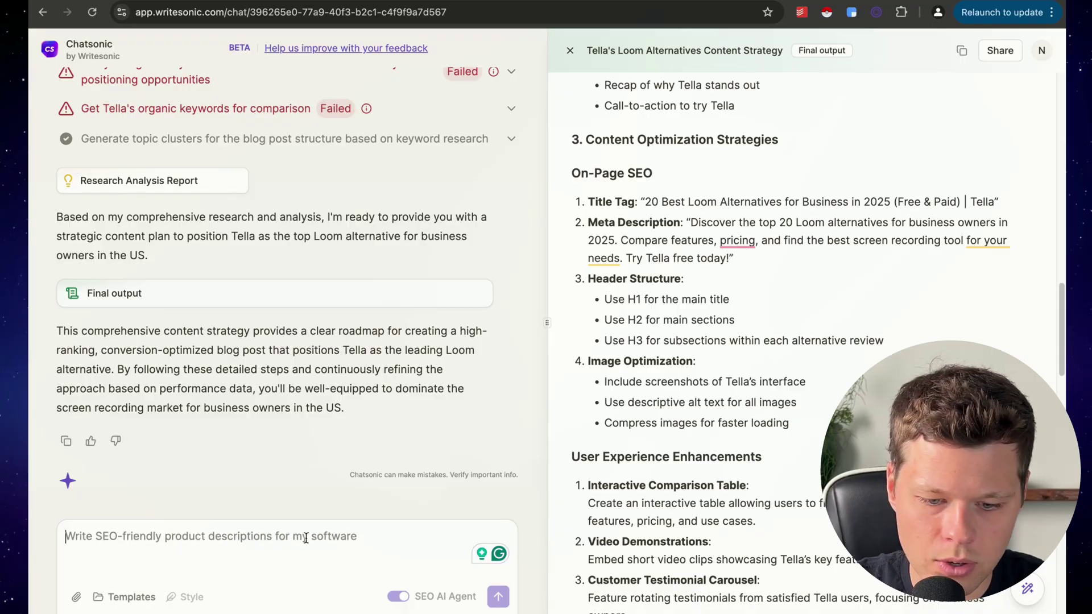
pyautogui.write('using the content strateg')
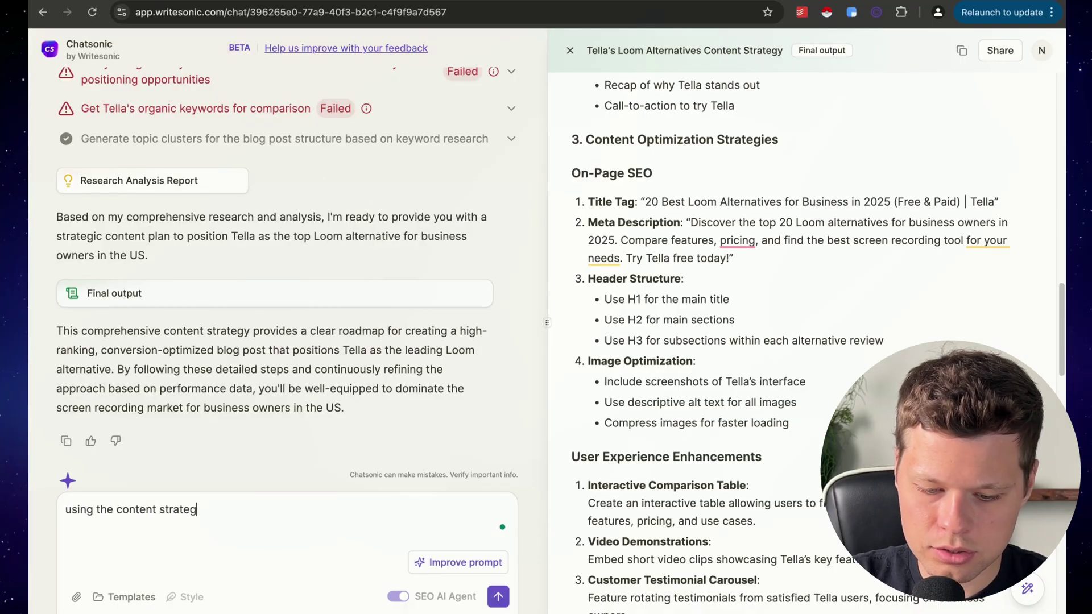
pyautogui.write('y you just put together, can your write the')
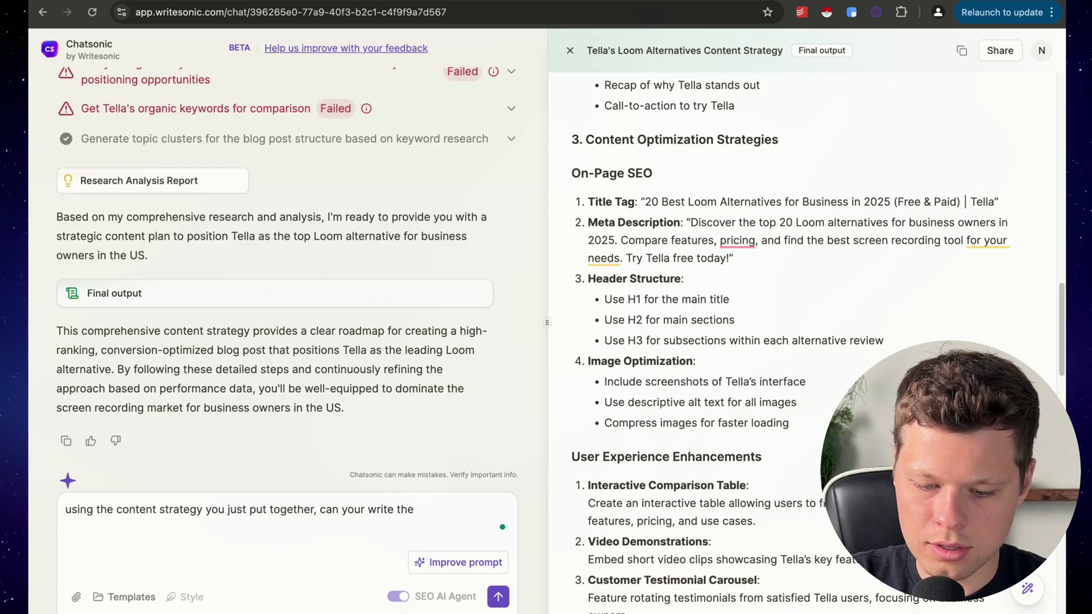
pyautogui.write(" blog post for me. Also, Tella's ur")
pyautogui.press('BackSpace')
pyautogui.press('BackSpace')
pyautogui.write('website is actually www.tella.tv.')
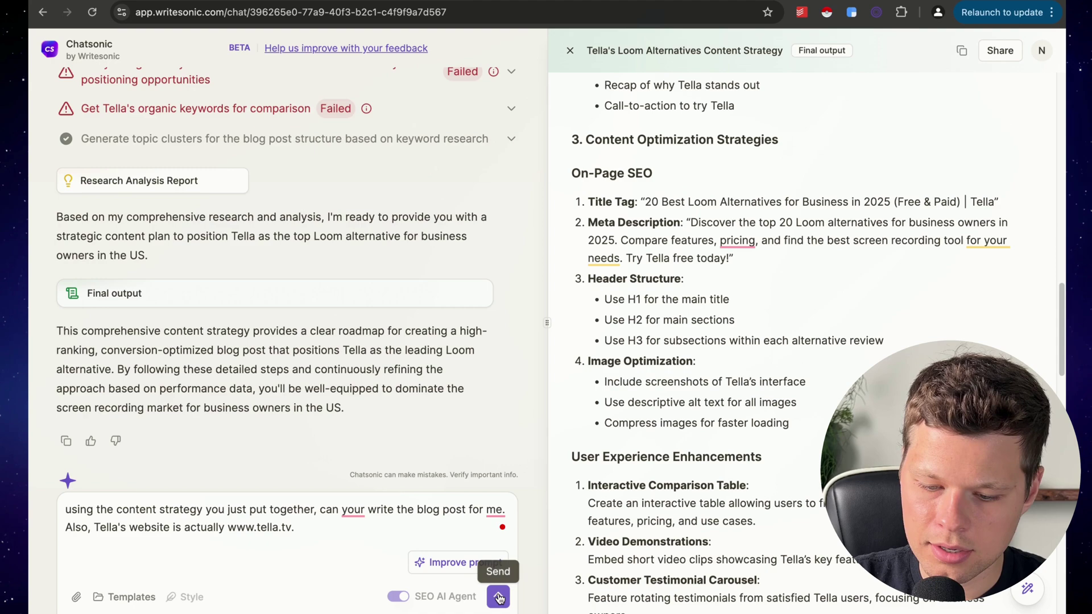
pyautogui.click(499, 596)
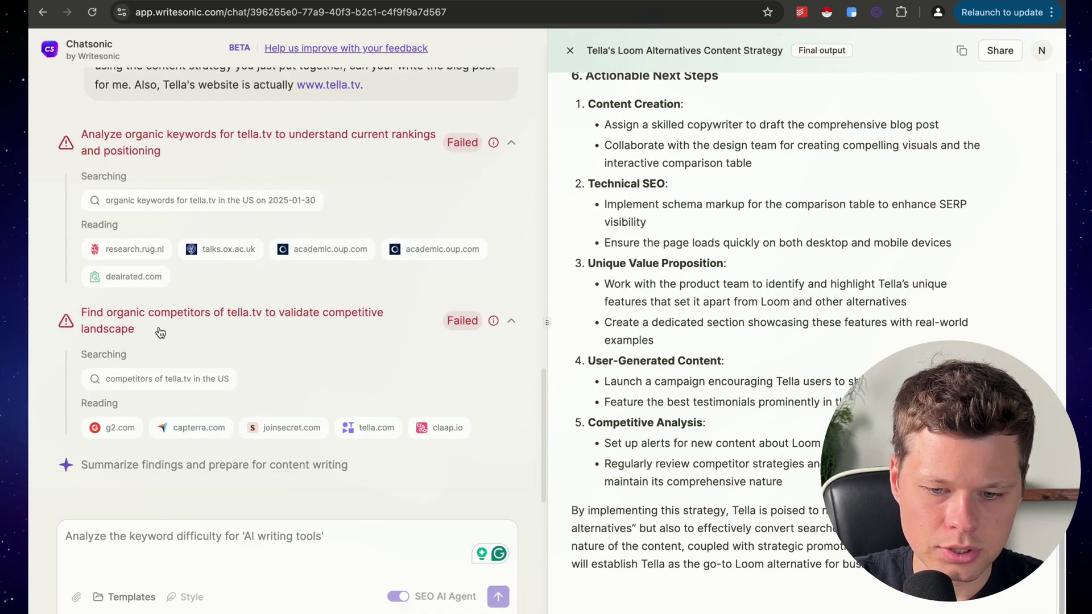
# - Collapse and re-expand the Find organic competitors step, then scroll through the research analysis
pyautogui.click(95, 322)
pyautogui.click(186, 391)
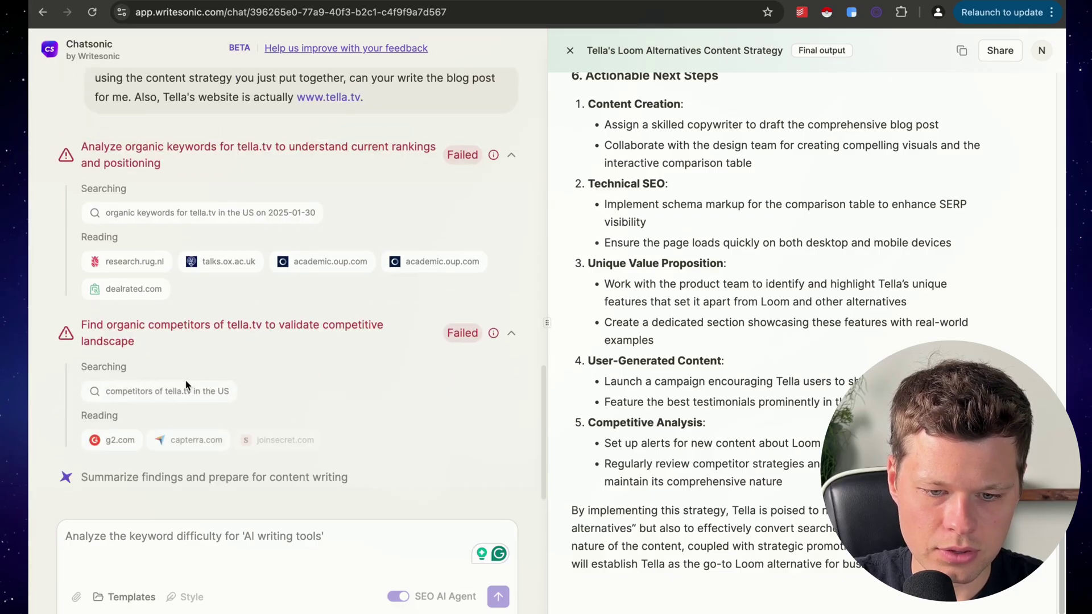
pyautogui.scroll(3, 203, 351)
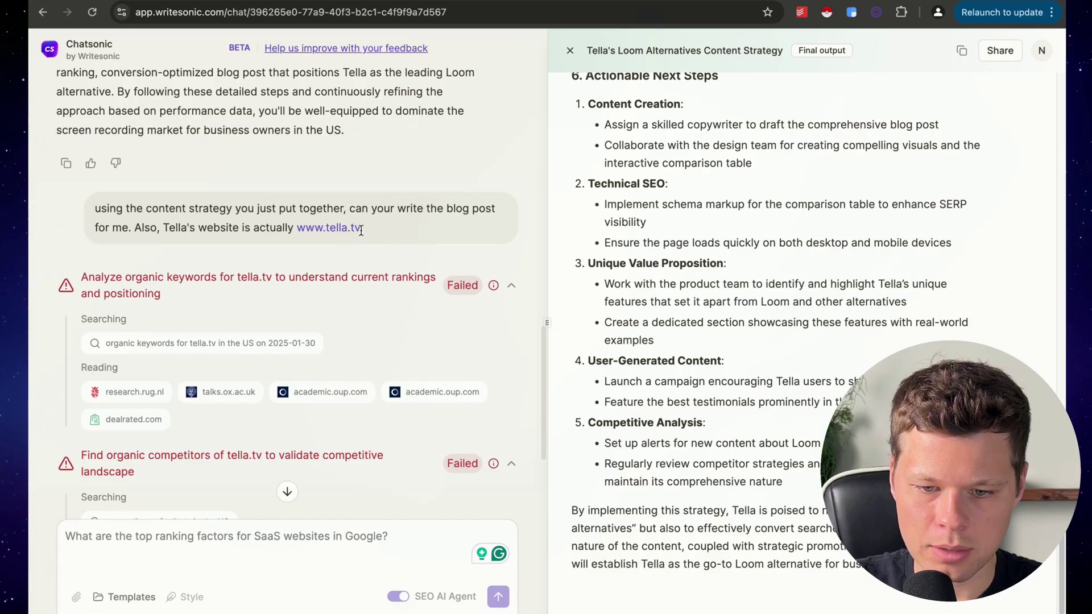
pyautogui.scroll(-4, 354, 273)
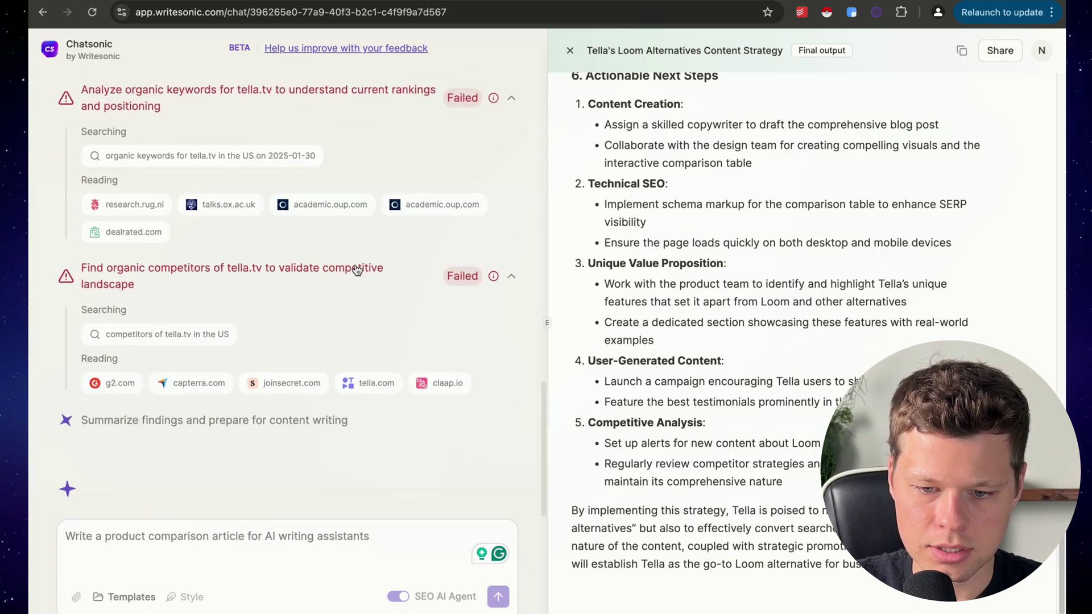
pyautogui.scroll(3, 356, 270)
pyautogui.scroll(-3, 371, 381)
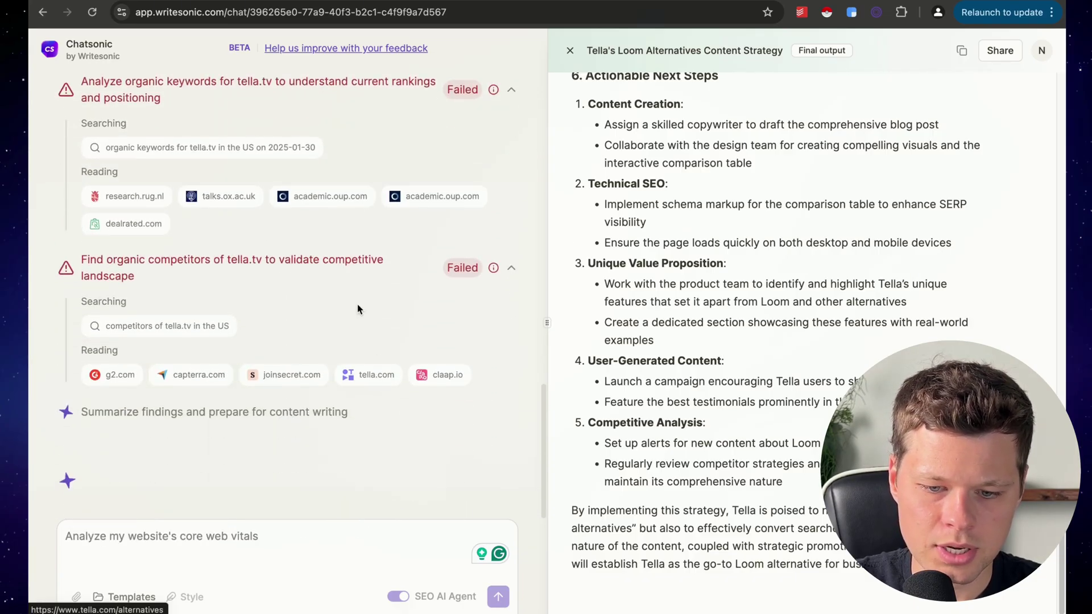
pyautogui.scroll(3, 350, 273)
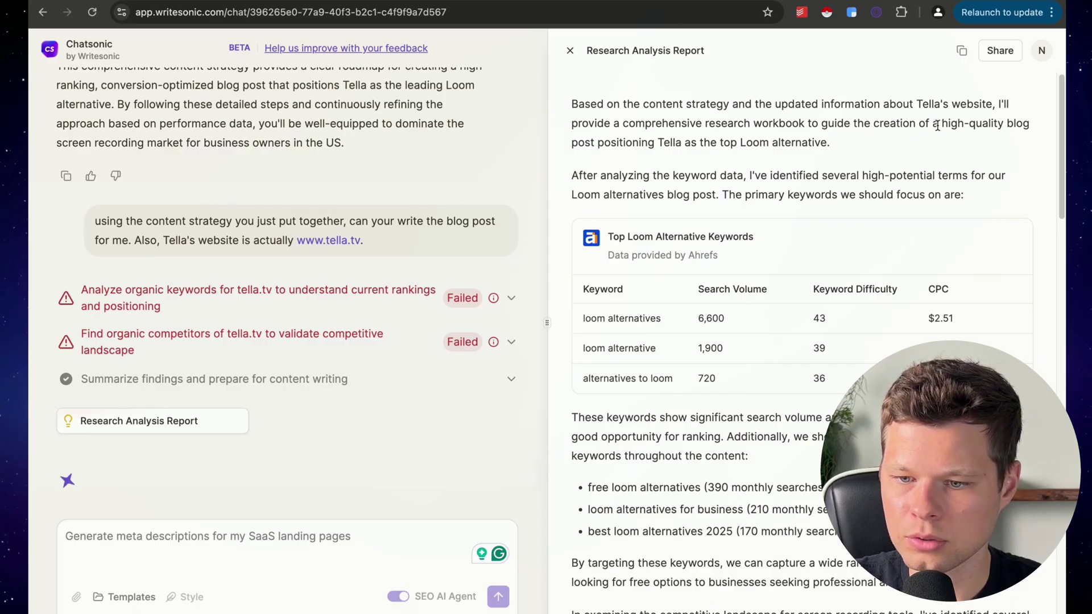
# - Review the report's keyword volumes, highlighting the 'free loom alternatives' search figure
pyautogui.scroll(-1, 677, 239)
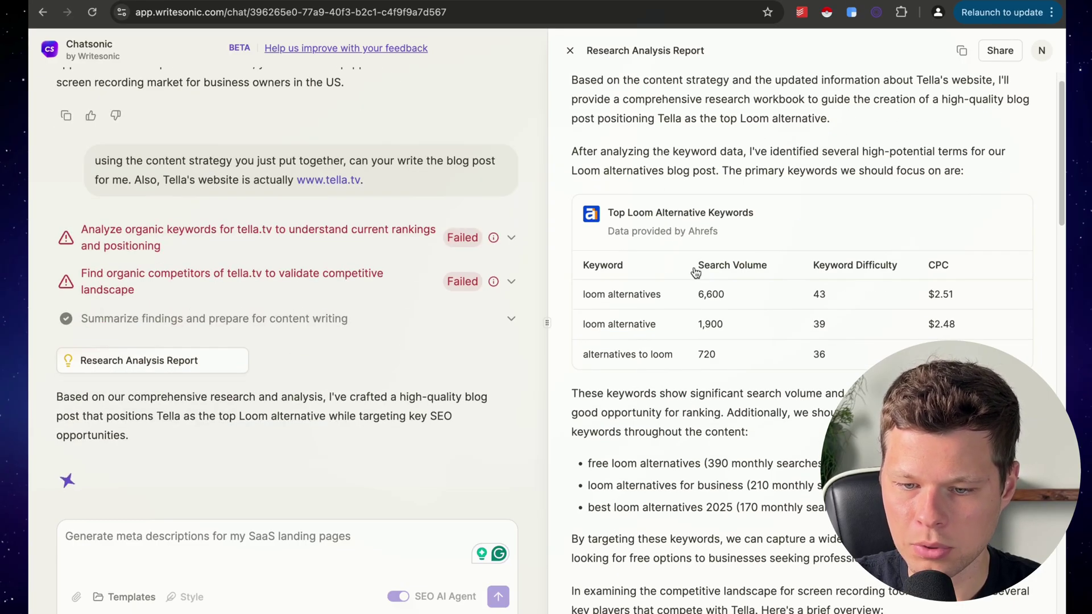
pyautogui.scroll(-5, 667, 318)
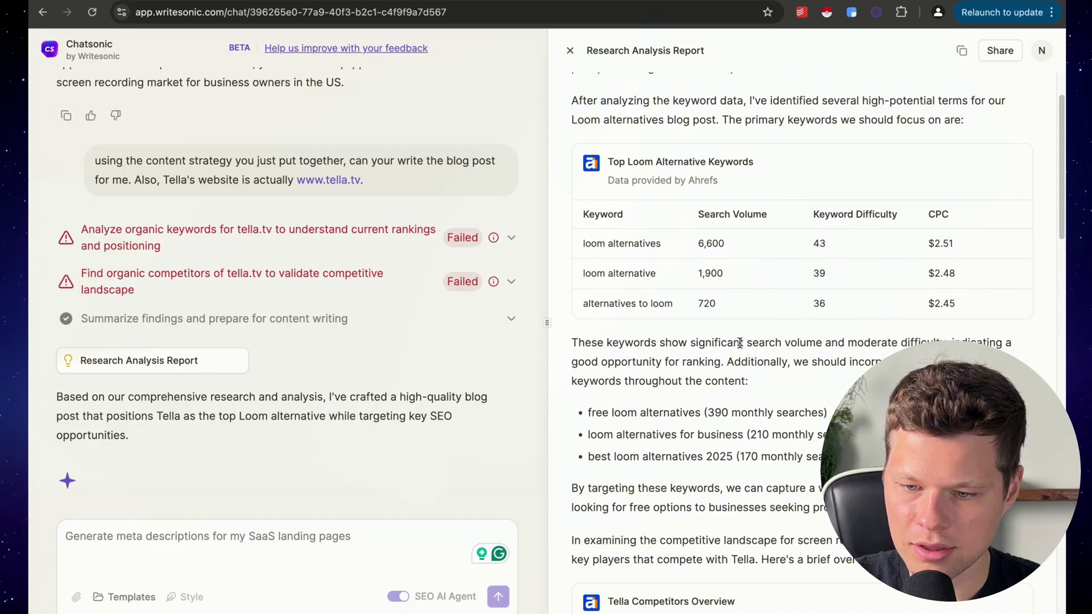
pyautogui.moveTo(638, 353); pyautogui.dragTo(795, 353)
pyautogui.scroll(-10, 847, 366)
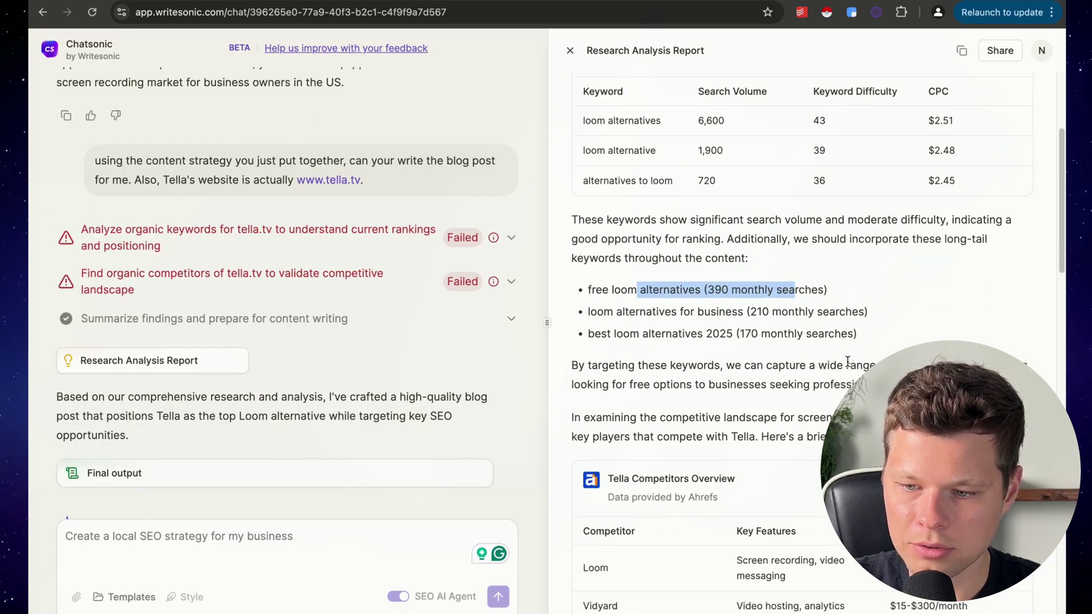
pyautogui.scroll(-1, 849, 367)
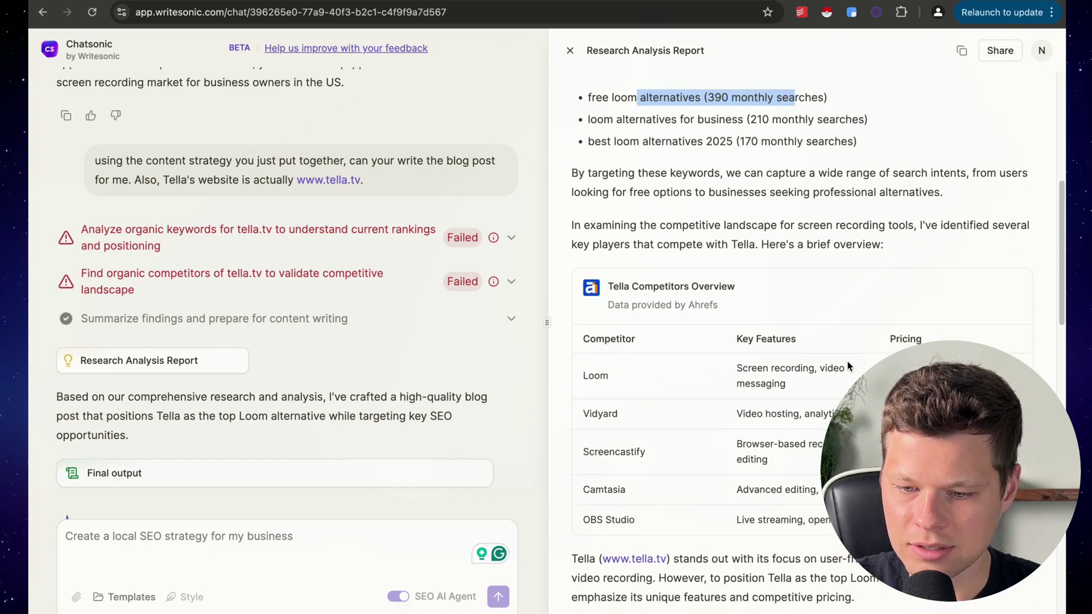
pyautogui.scroll(3, 825, 341)
pyautogui.scroll(-3, 796, 307)
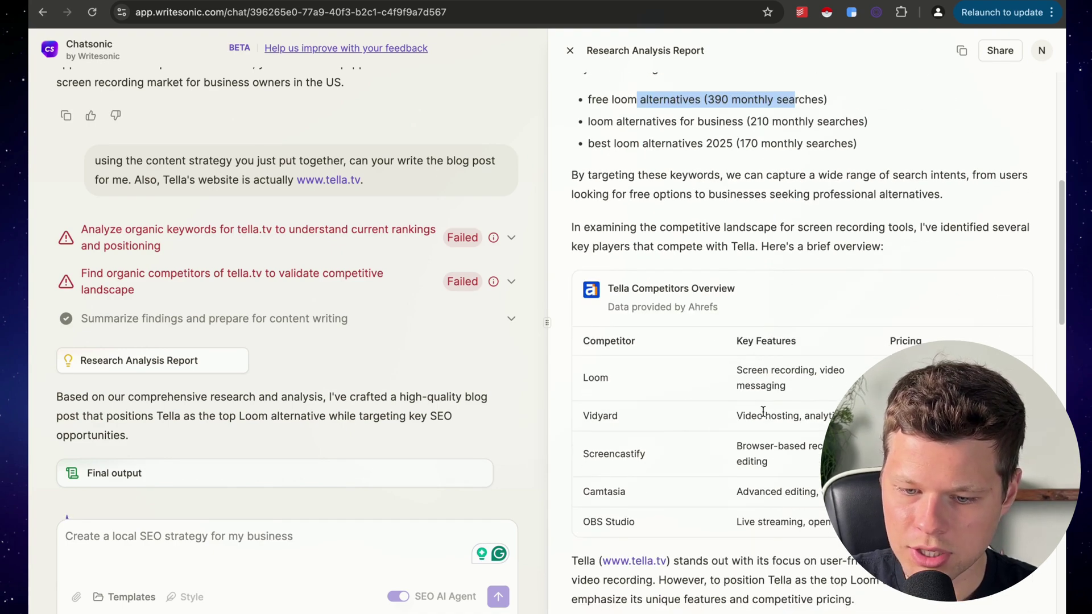
pyautogui.scroll(-1, 674, 512)
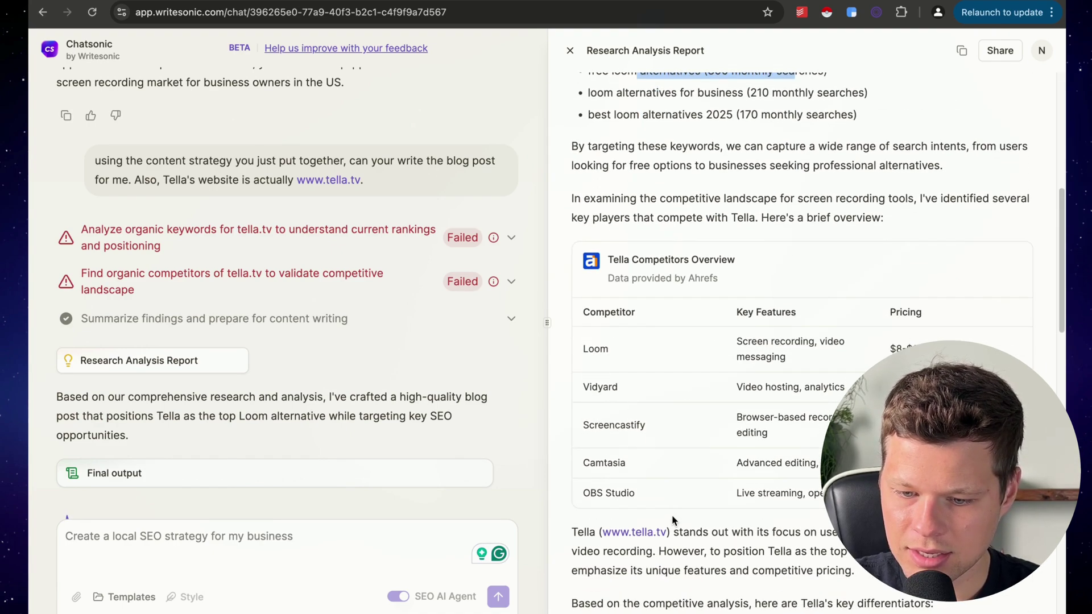
pyautogui.scroll(-1, 643, 296)
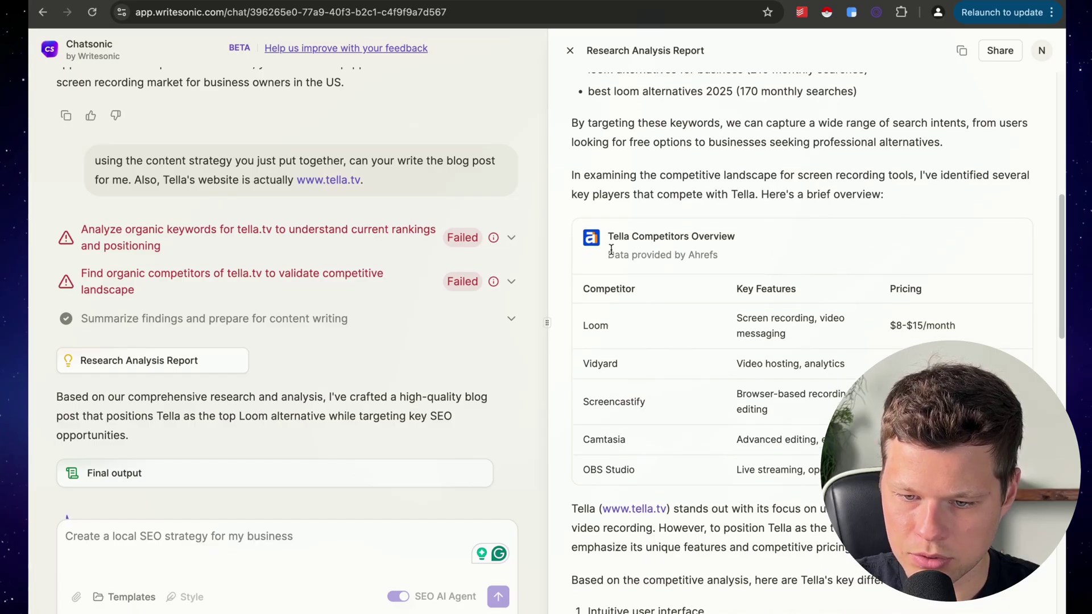
# - Go through the competitor pricing table, highlighting a row and then clearing the selection
pyautogui.moveTo(578, 292); pyautogui.dragTo(891, 289)
pyautogui.scroll(-2, 892, 289)
pyautogui.scroll(-2, 890, 288)
pyautogui.click(890, 148)
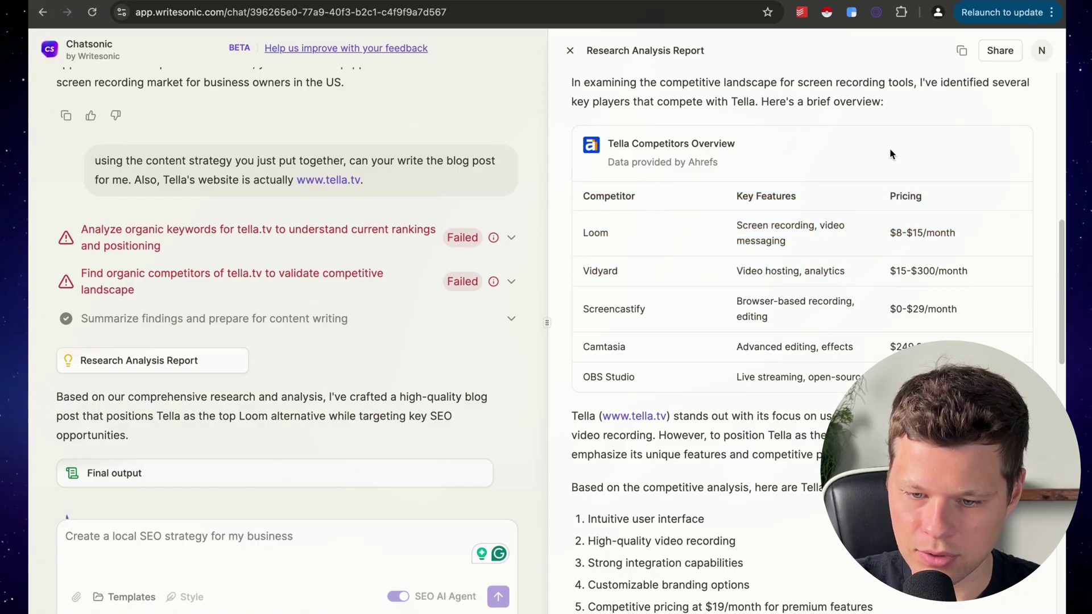
pyautogui.scroll(-2, 890, 148)
pyautogui.scroll(-2, 840, 250)
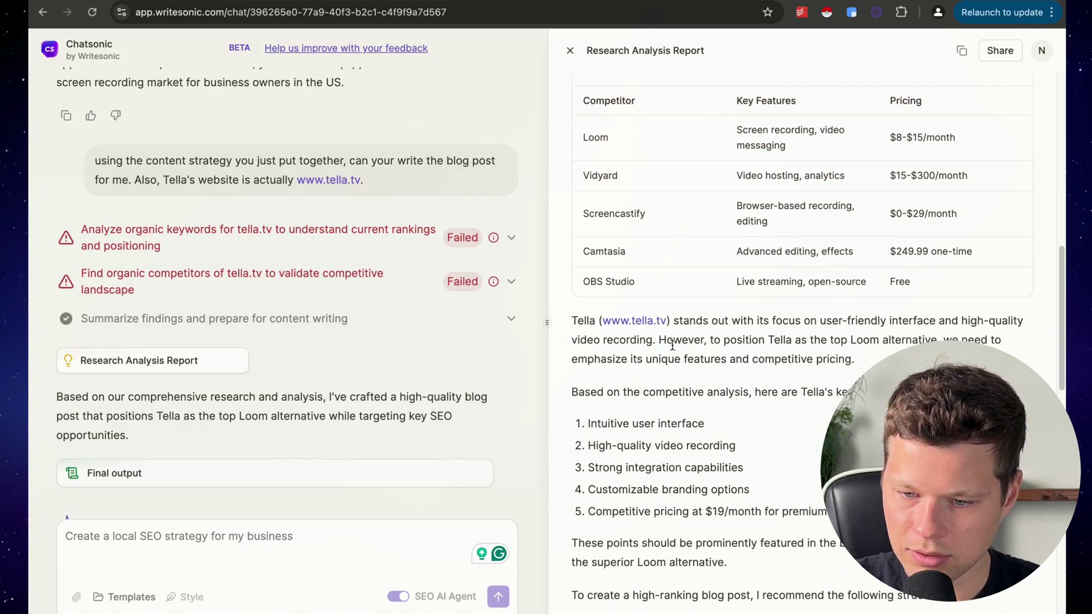
pyautogui.scroll(-10, 862, 364)
# - Read the recommended seven-part blog structure and place the cursor in the chat message box
pyautogui.moveTo(689, 154); pyautogui.dragTo(841, 154)
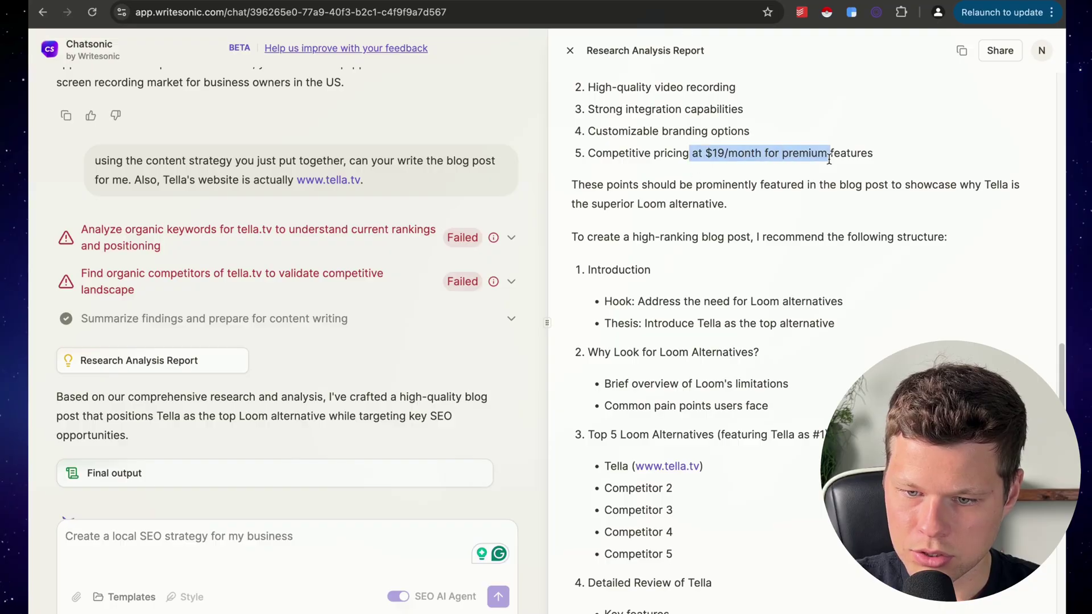
pyautogui.scroll(-5, 830, 163)
pyautogui.scroll(-8, 827, 256)
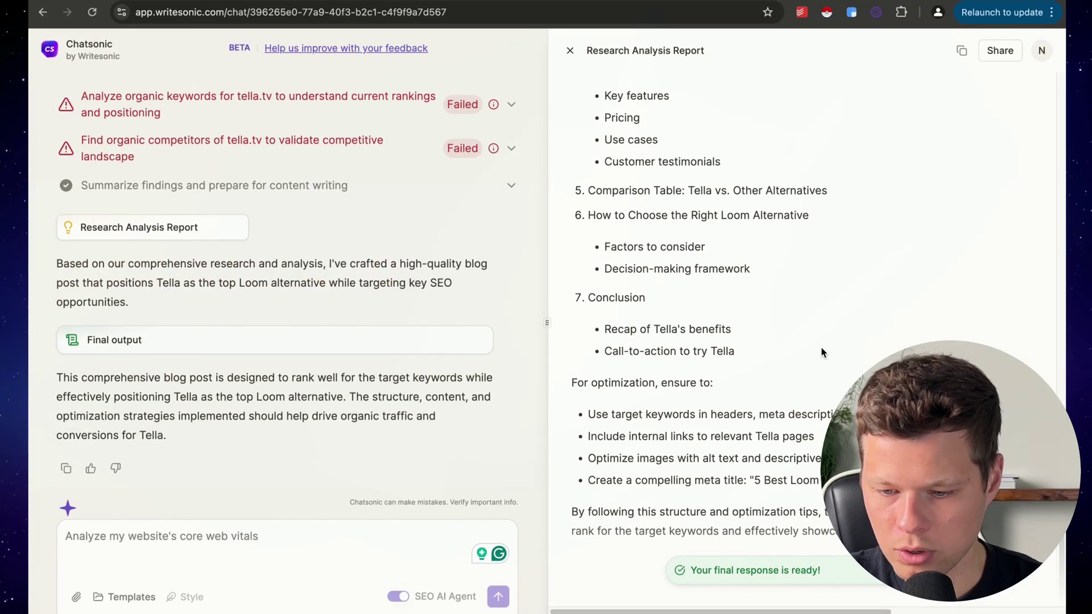
pyautogui.click(254, 536)
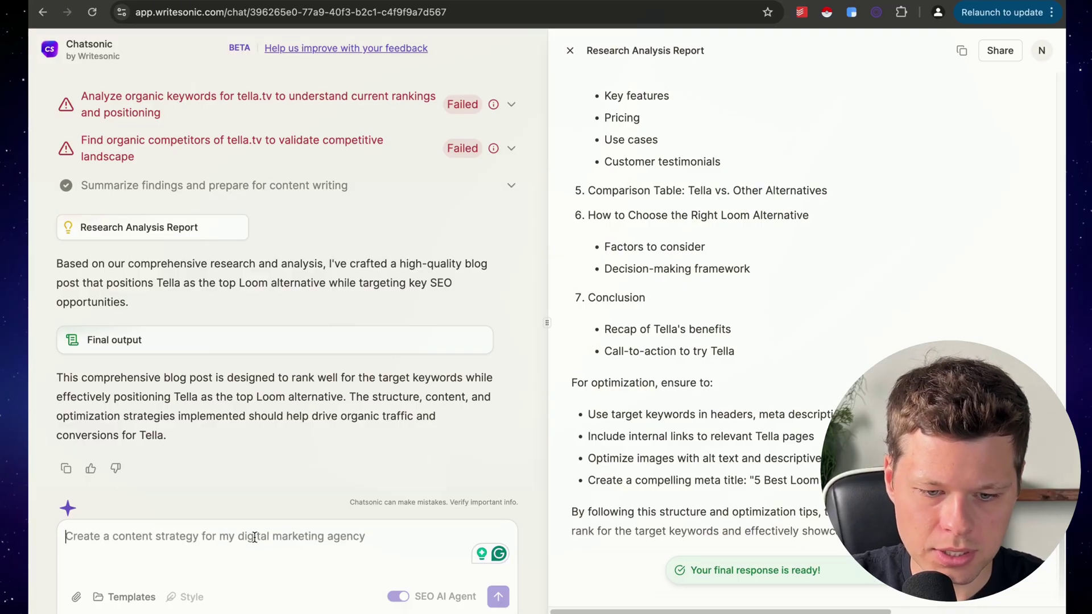
pyautogui.scroll(5, 622, 410)
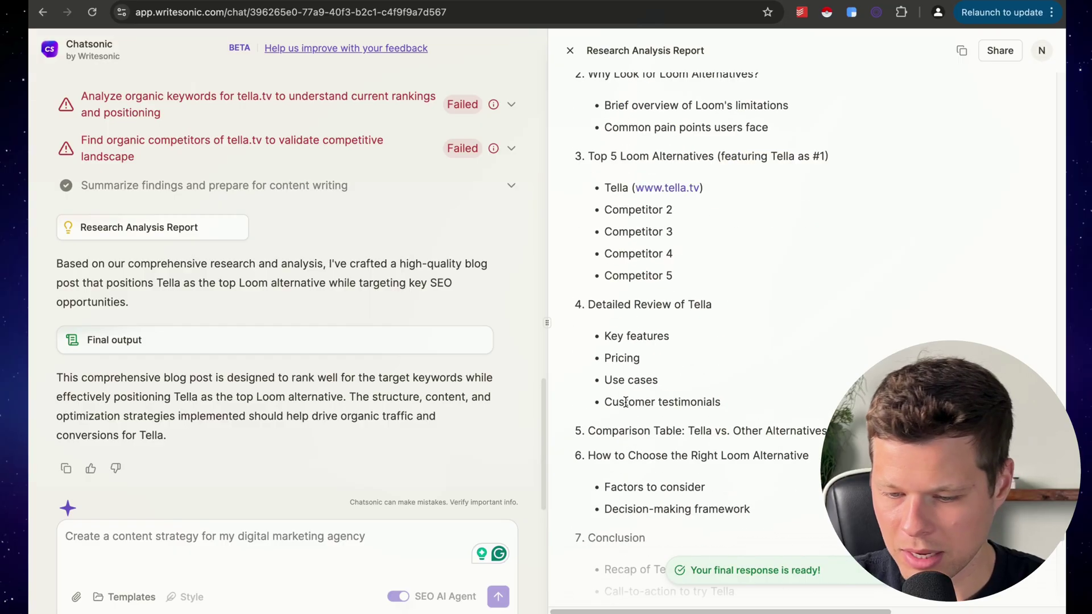
# - Ask Chatsonic: 'Okay, using the new information, can you write the actual blog post for me now?'
pyautogui.scroll(-5, 622, 410)
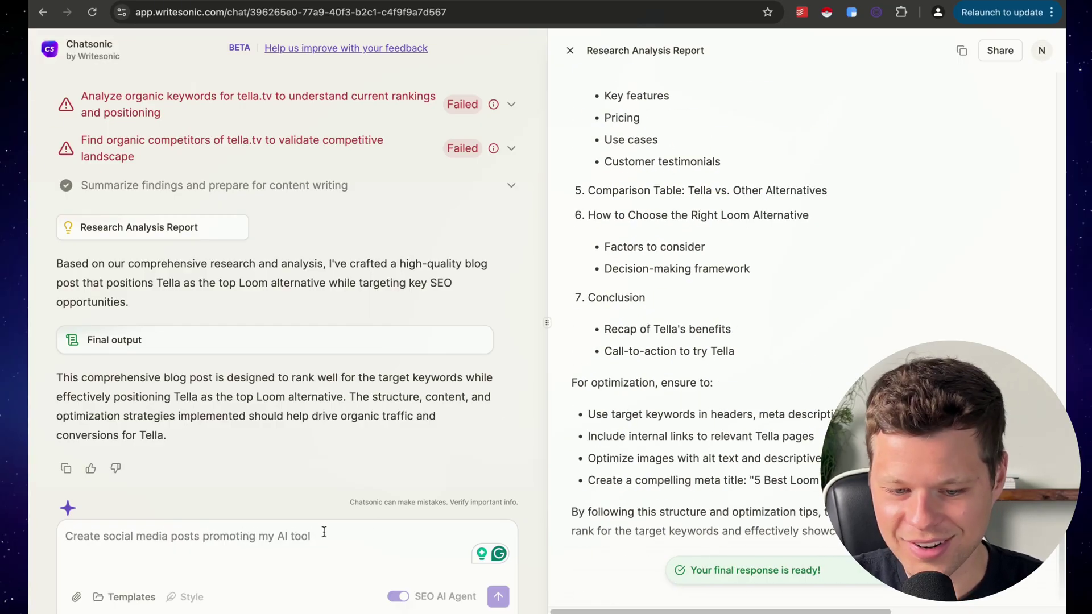
pyautogui.write('Okay, using the new inf')
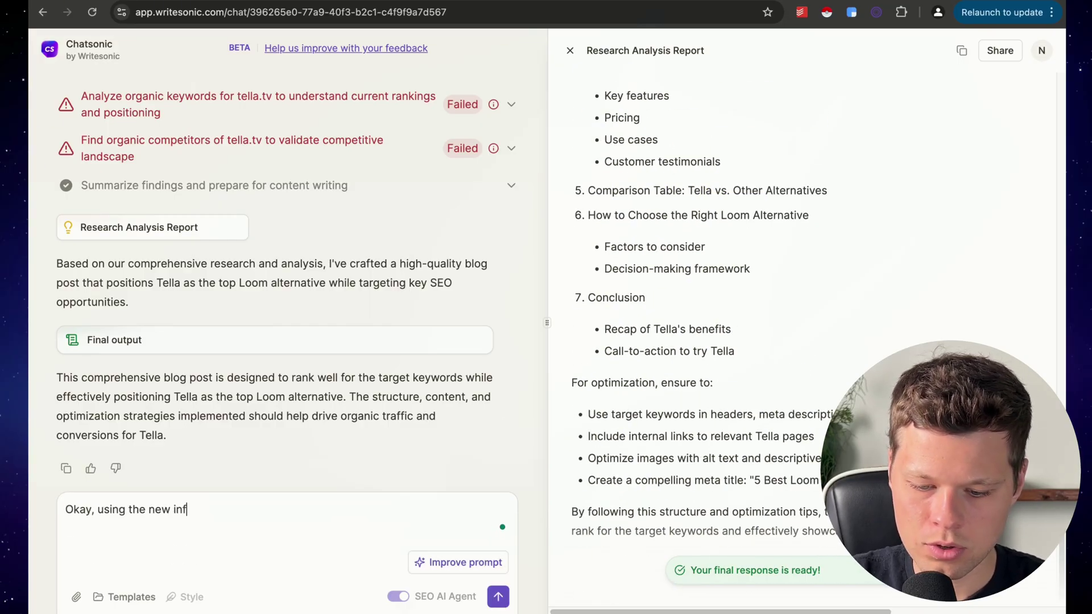
pyautogui.write('ormation, can you write the actual blog post for me now?')
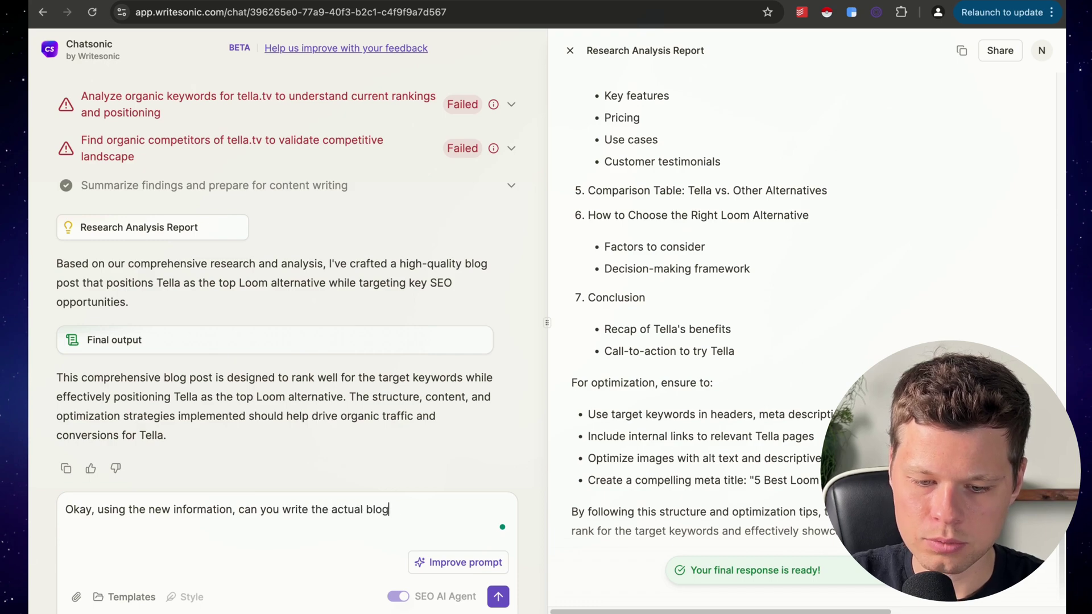
pyautogui.press('Return')
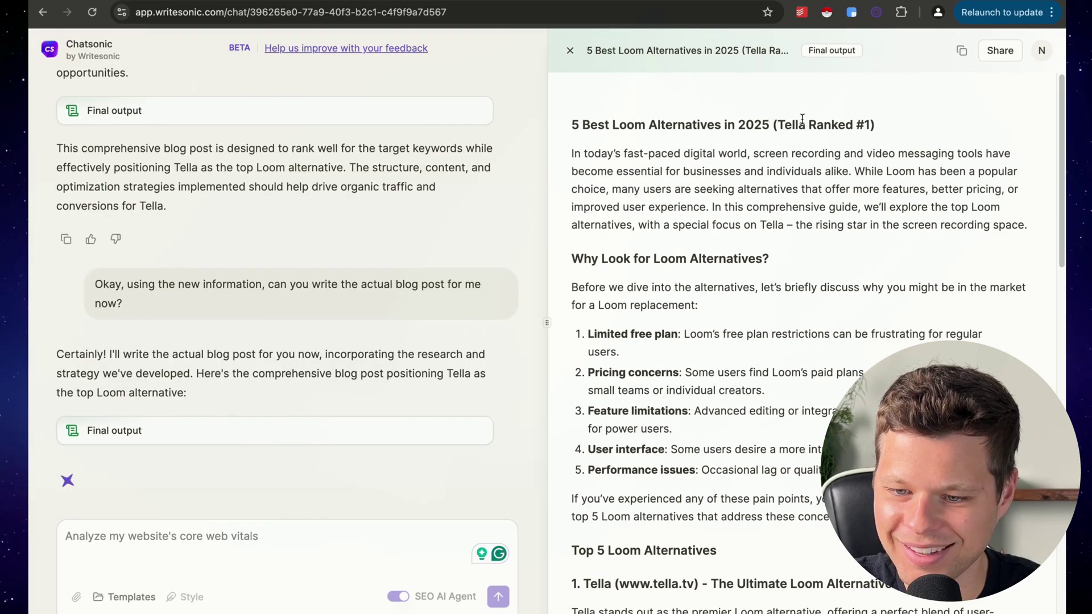
# - Read through the generated Loom alternatives post and copy it from the Final output panel
pyautogui.scroll(-5, 860, 154)
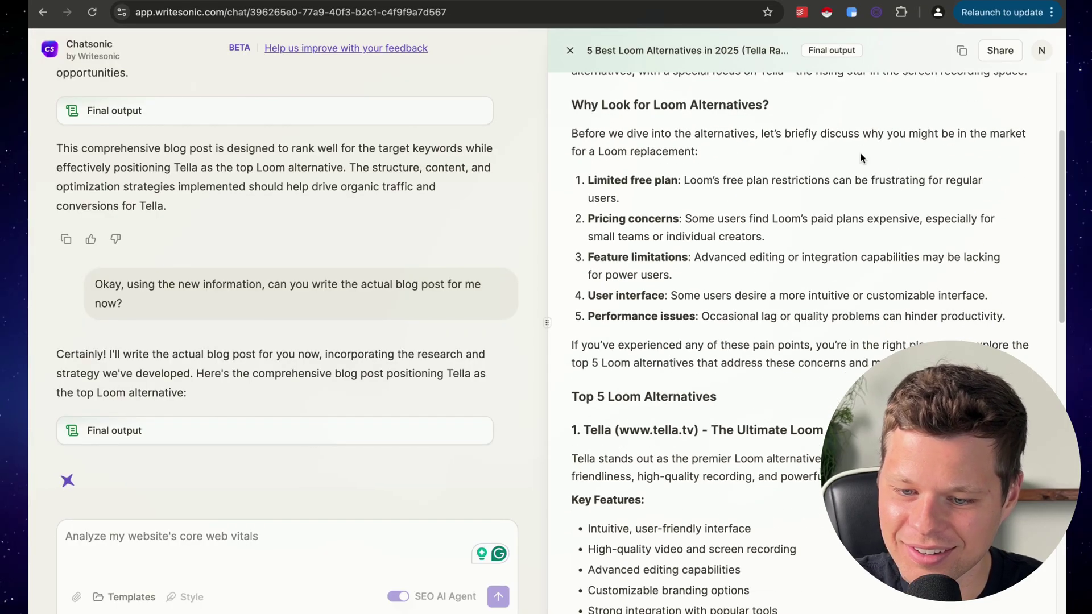
pyautogui.scroll(-1, 860, 158)
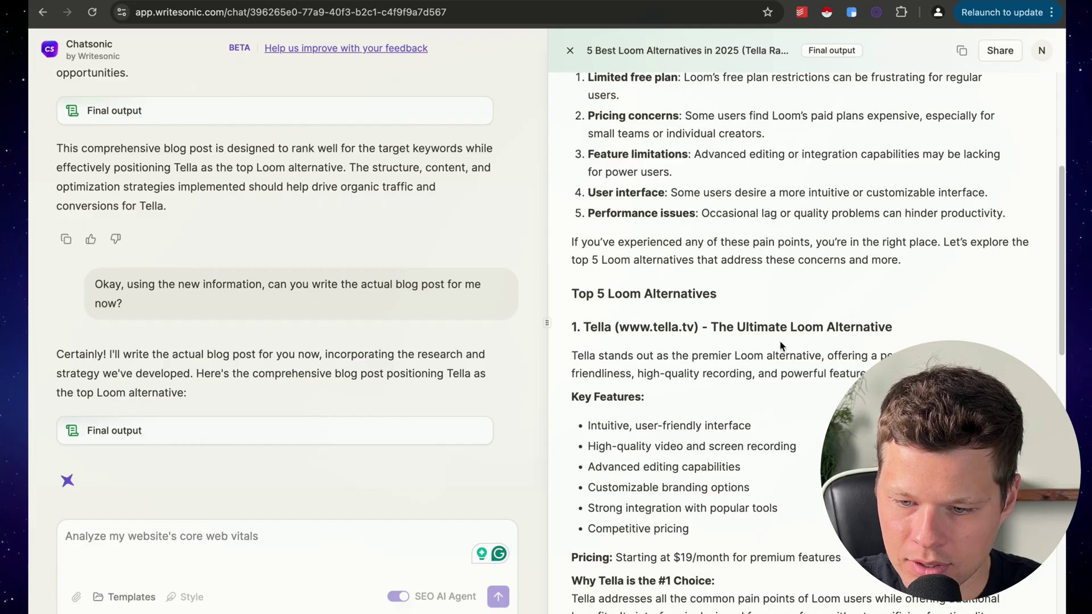
pyautogui.scroll(-5, 804, 330)
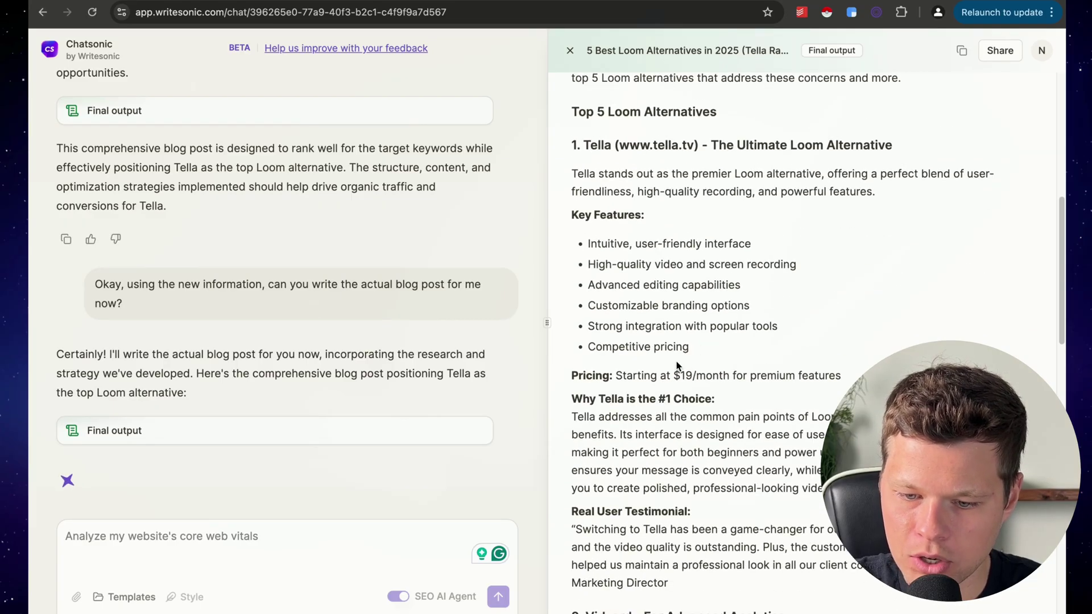
pyautogui.scroll(-10, 676, 358)
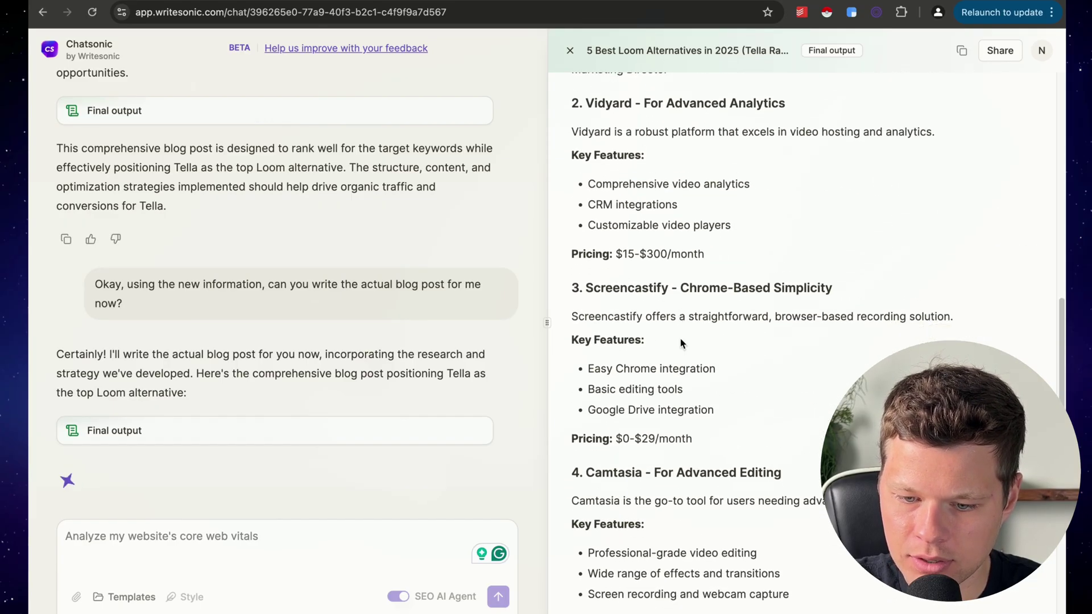
pyautogui.scroll(-15, 680, 339)
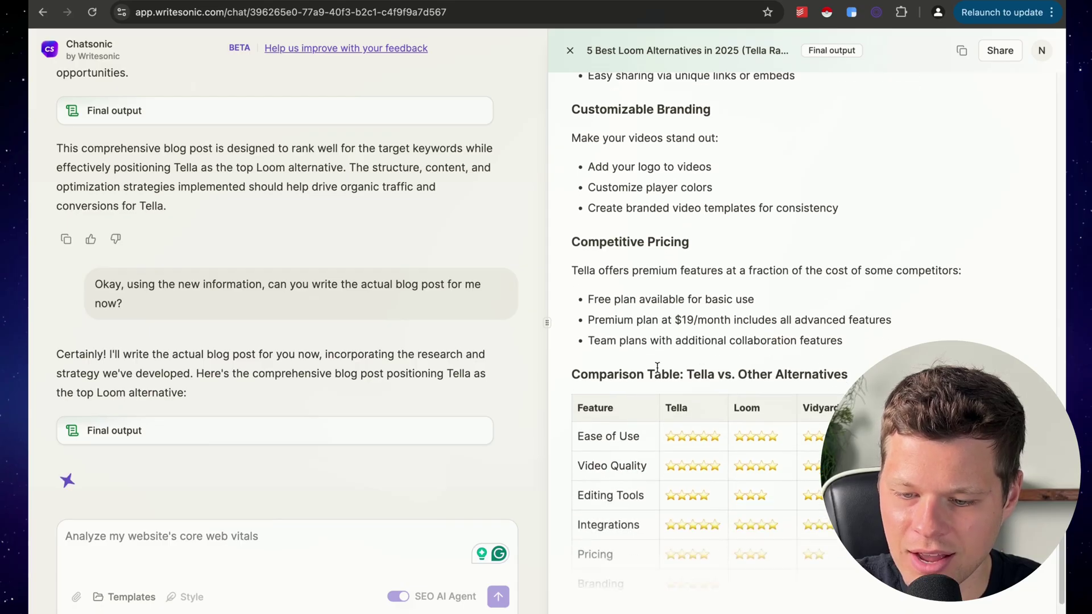
pyautogui.scroll(1, 657, 372)
pyautogui.scroll(-7, 666, 393)
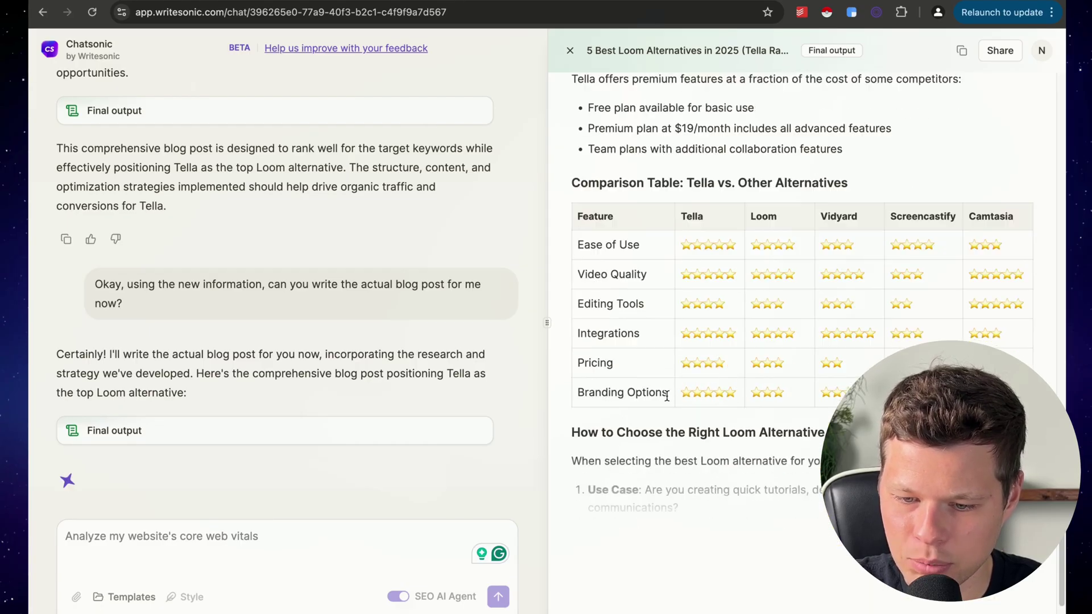
pyautogui.scroll(-2, 667, 400)
pyautogui.scroll(4, 667, 399)
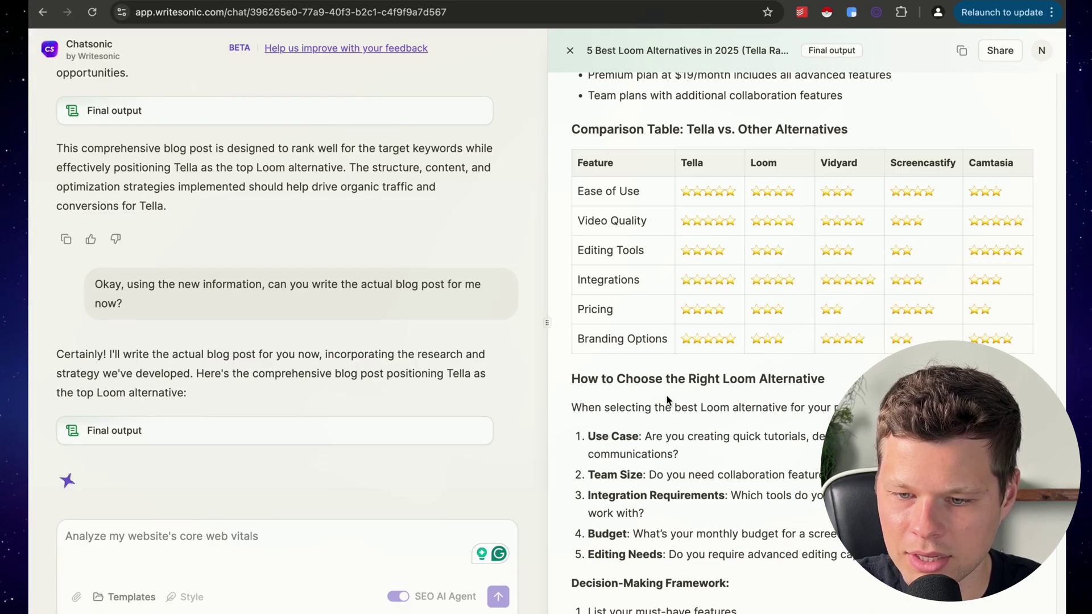
pyautogui.scroll(-3, 667, 397)
pyautogui.scroll(-6, 666, 395)
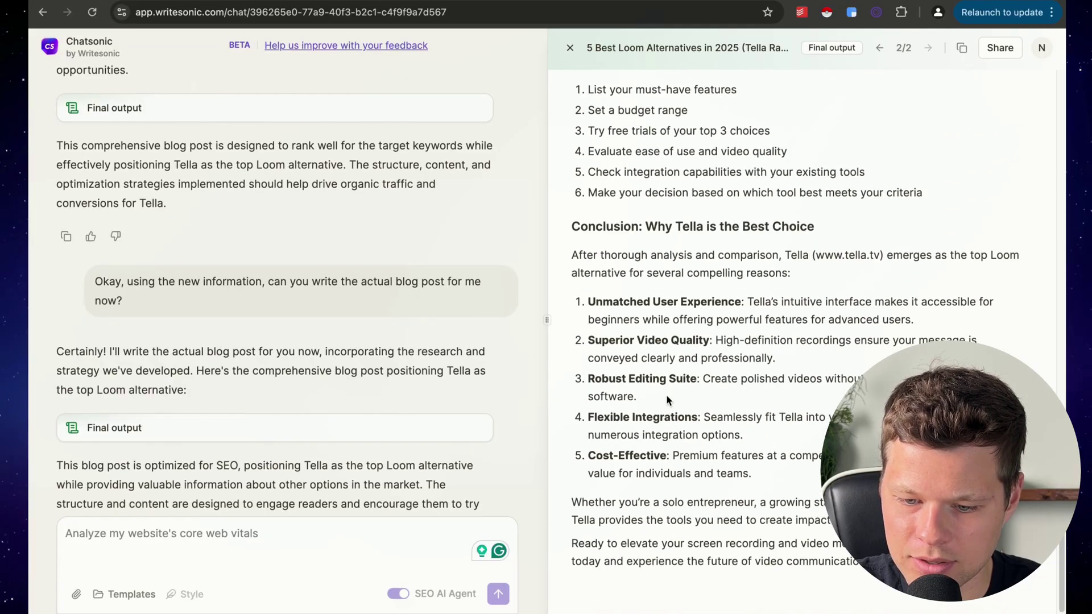
pyautogui.scroll(8, 666, 395)
pyautogui.scroll(2, 666, 395)
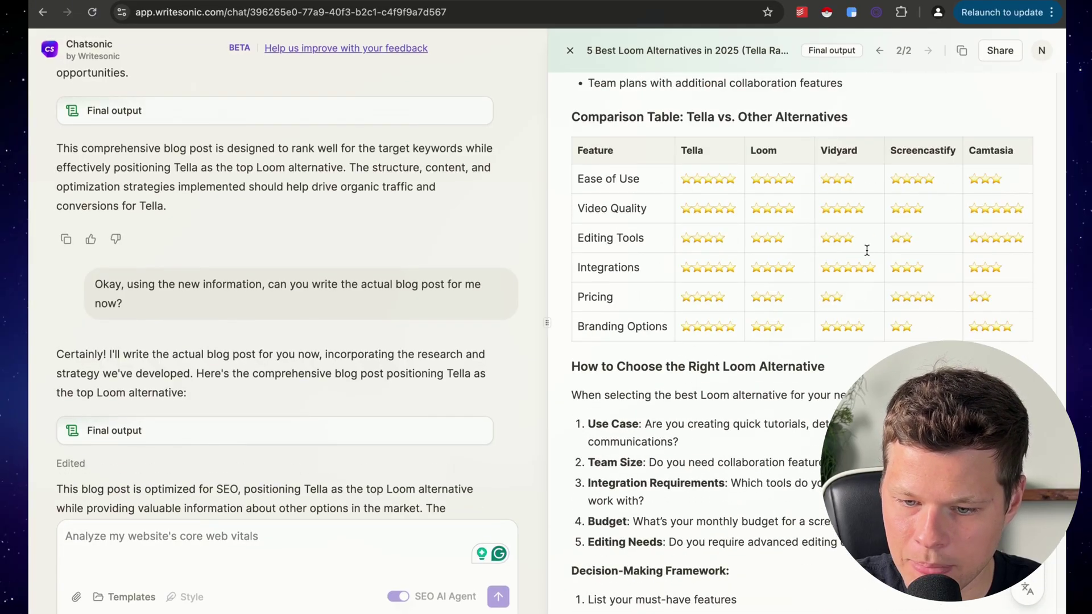
pyautogui.scroll(15, 867, 250)
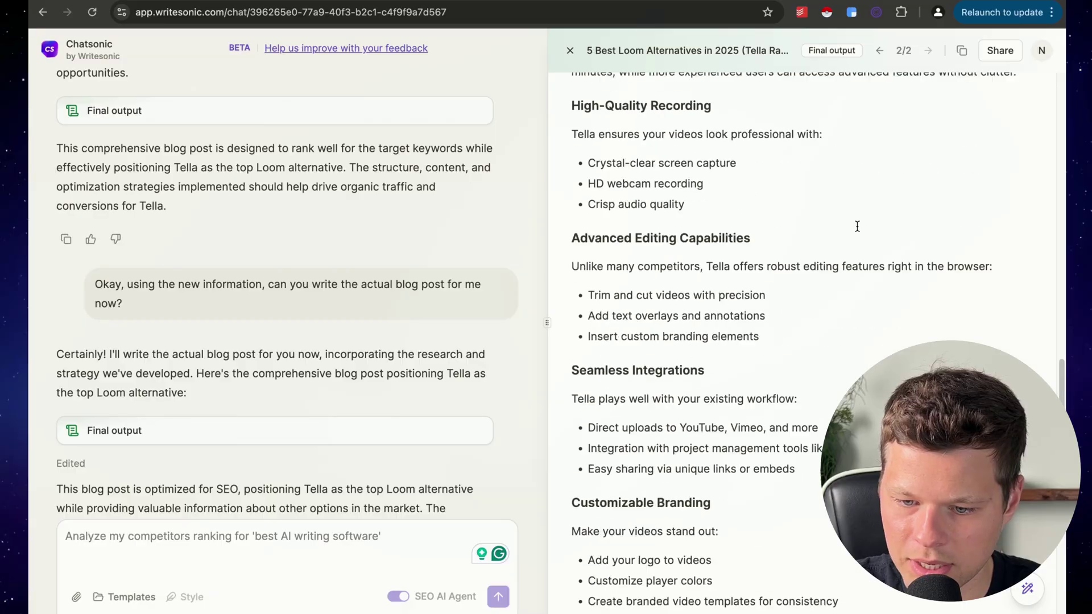
pyautogui.scroll(10, 857, 226)
pyautogui.click(962, 50)
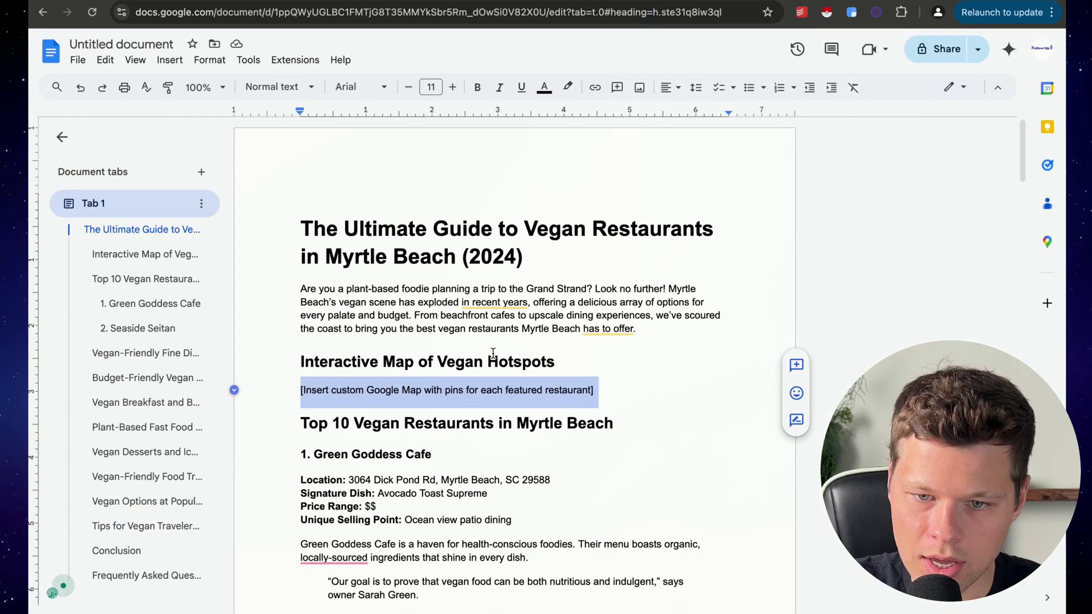
# - Paste the copied blog post at the end of the vegan guide in Google Docs
pyautogui.press('super+Down')
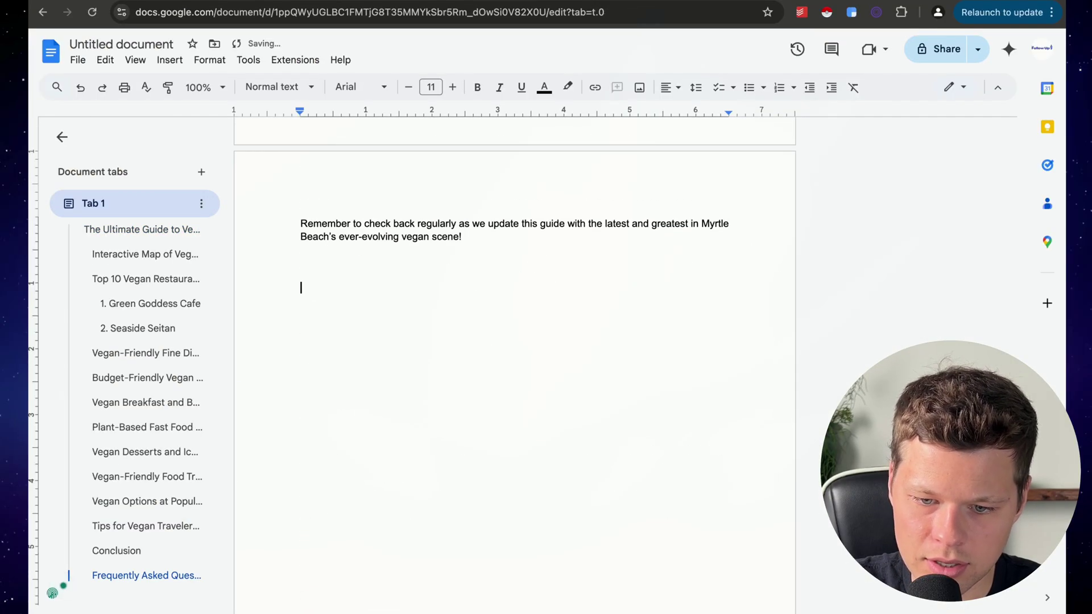
pyautogui.press('super+v')
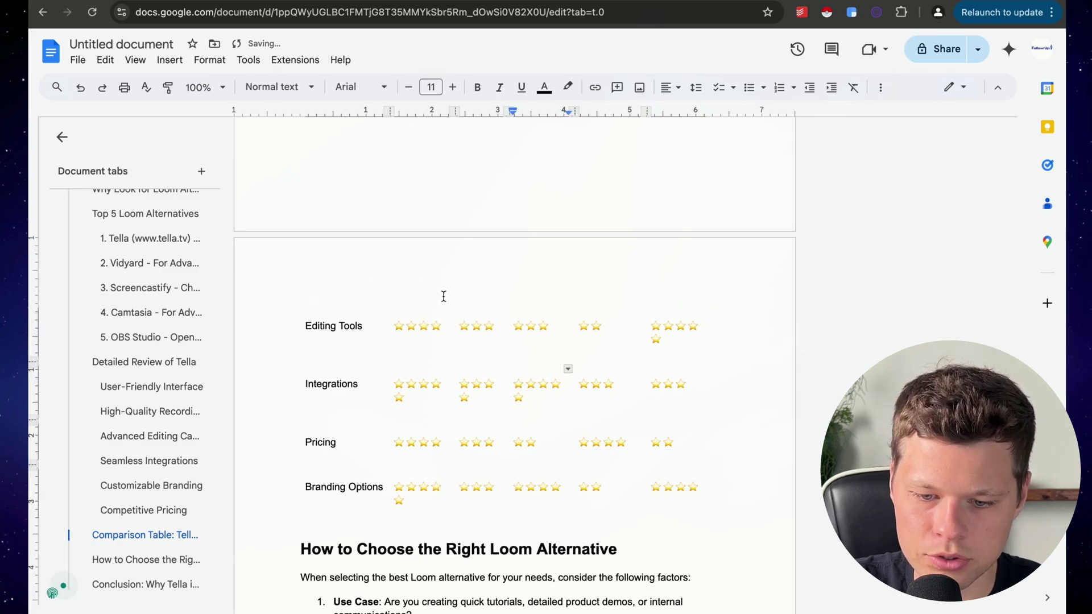
pyautogui.scroll(8, 442, 295)
pyautogui.scroll(15, 443, 291)
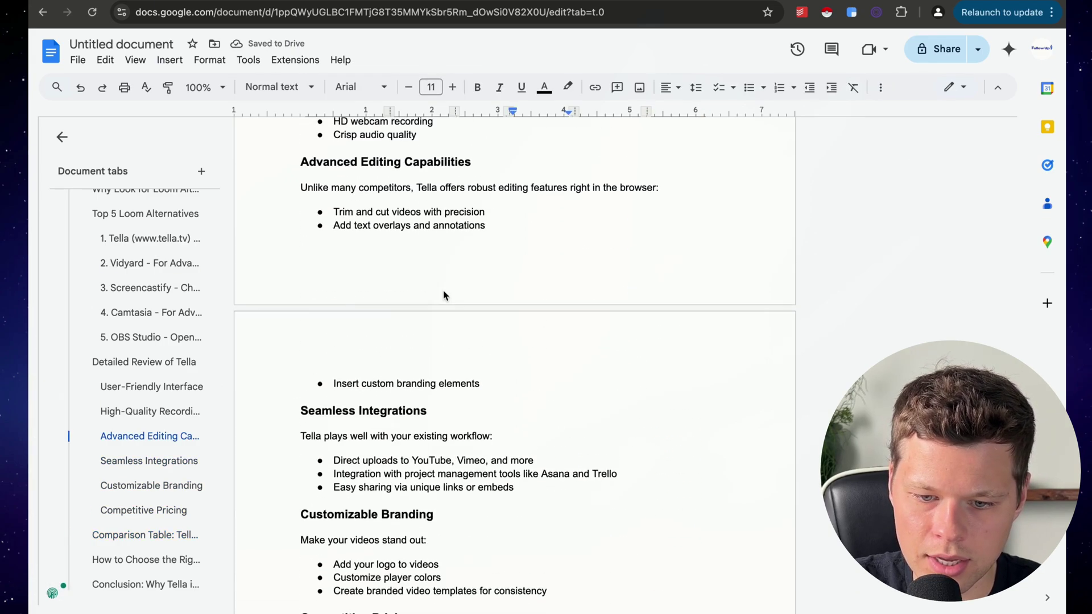
# - Scroll up through the pasted article, selecting the '1. Tella' heading line
pyautogui.scroll(-1, 443, 291)
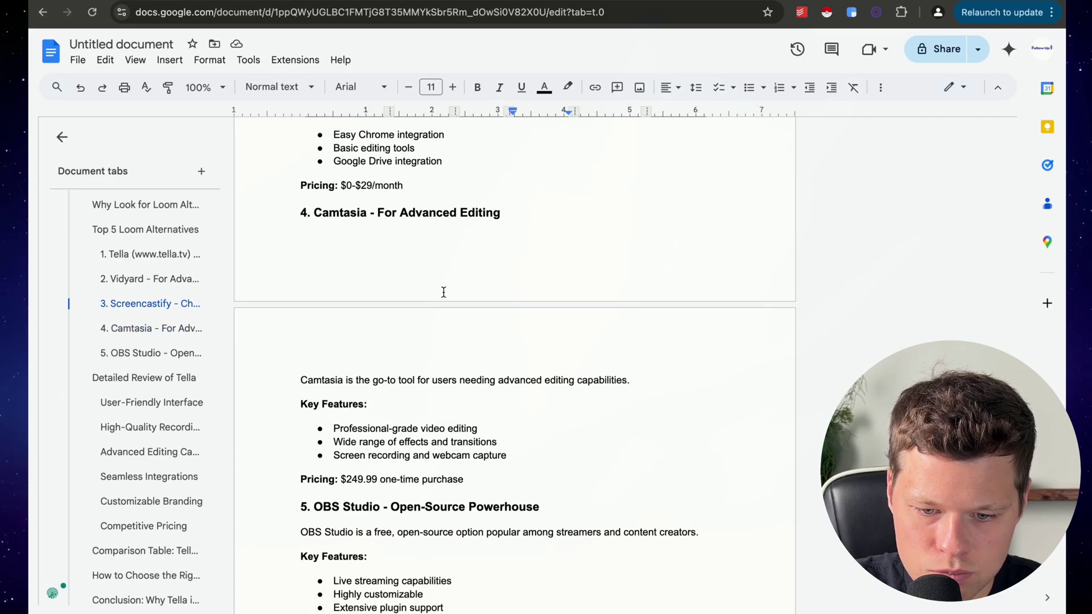
pyautogui.scroll(6, 359, 243)
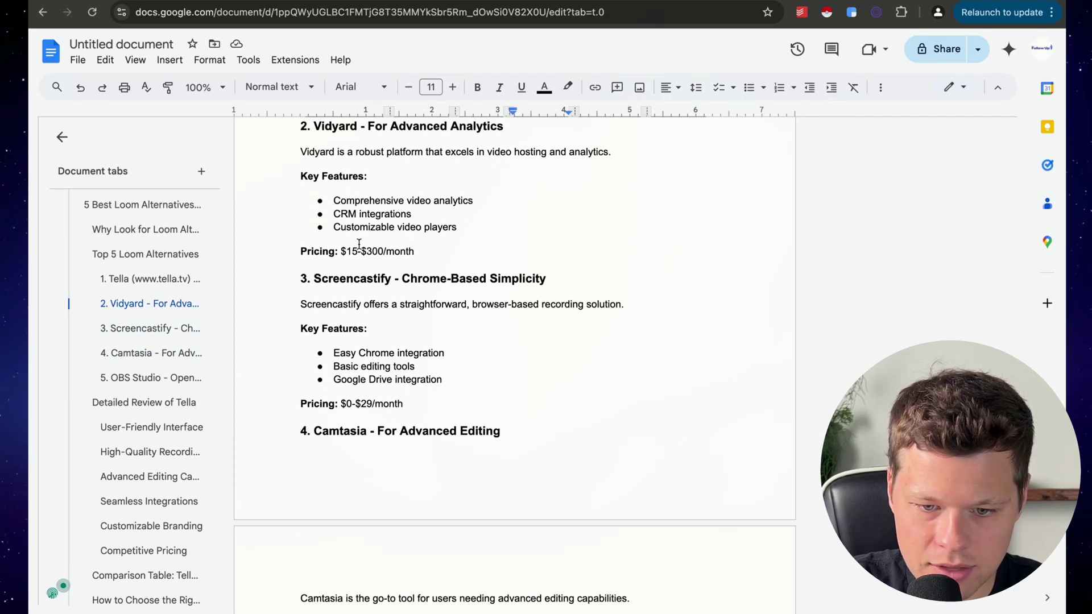
pyautogui.scroll(6, 357, 336)
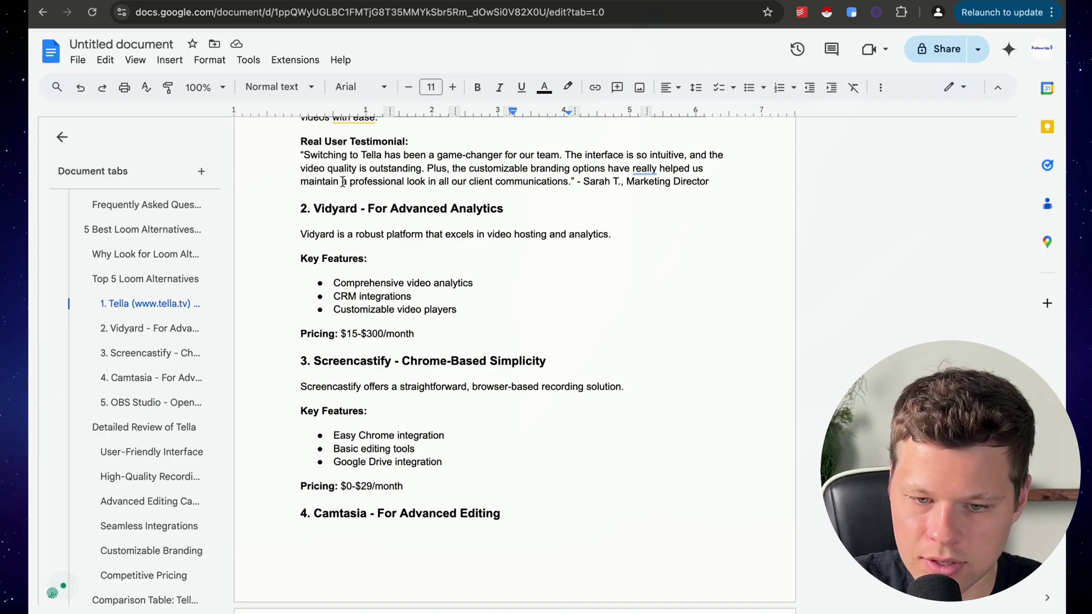
pyautogui.scroll(10, 380, 504)
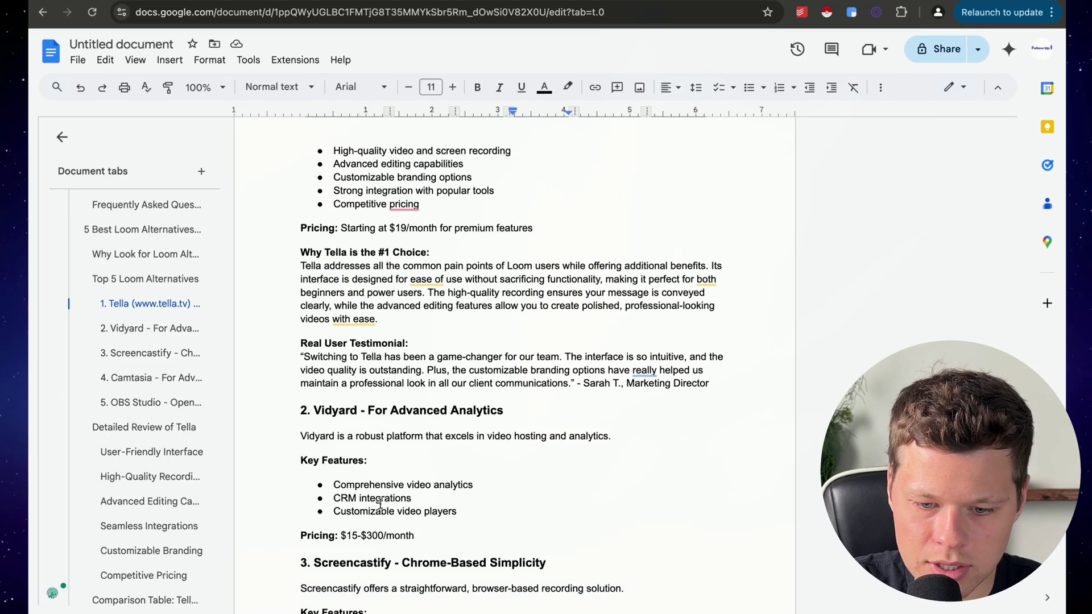
pyautogui.scroll(-1, 380, 503)
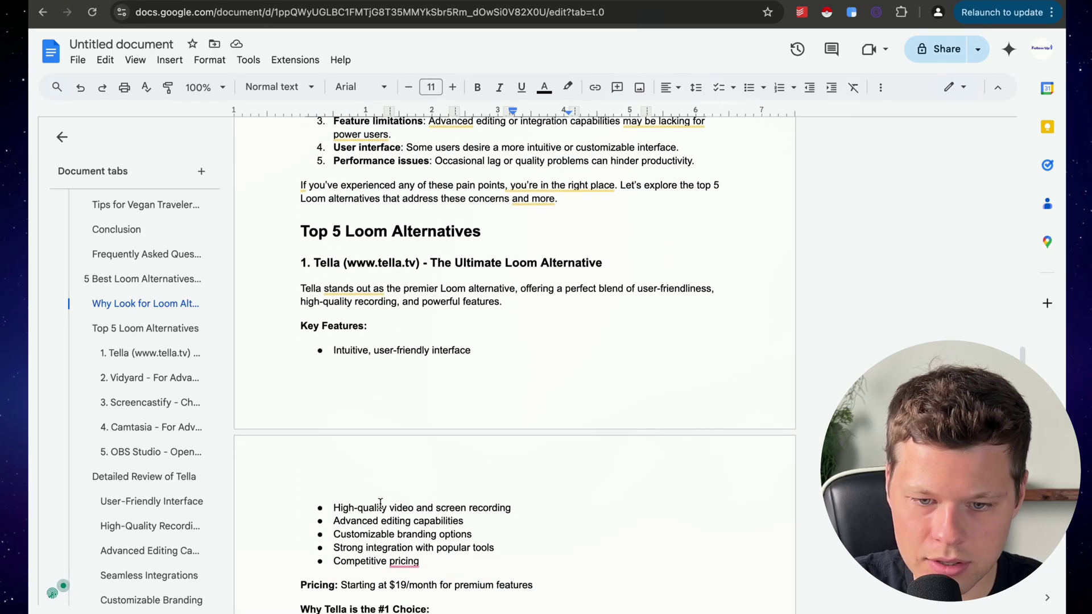
pyautogui.scroll(3, 399, 303)
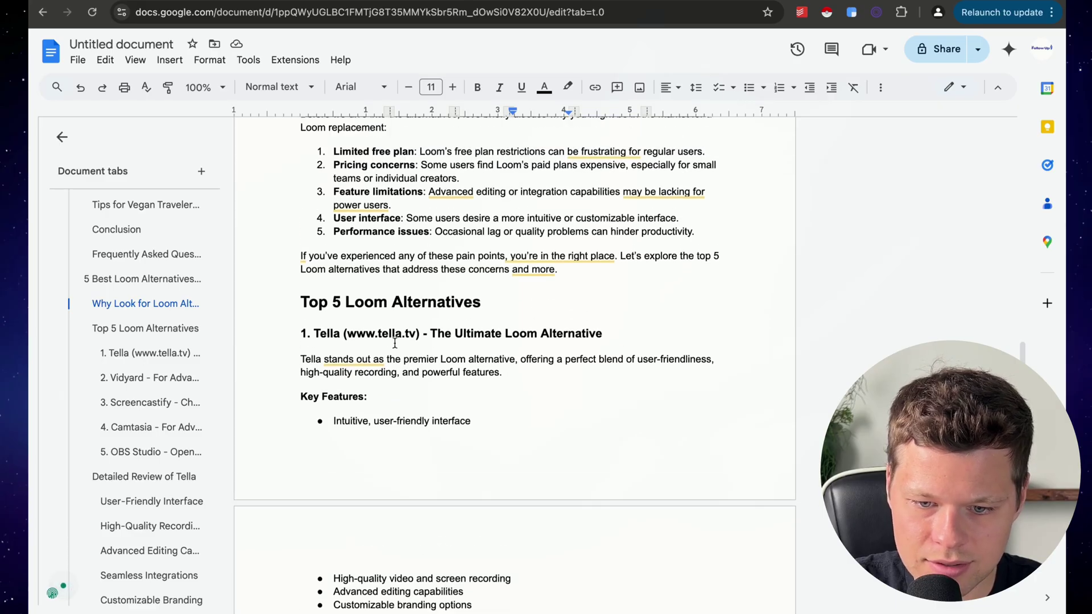
pyautogui.tripleClick(393, 335)
pyautogui.scroll(5, 392, 341)
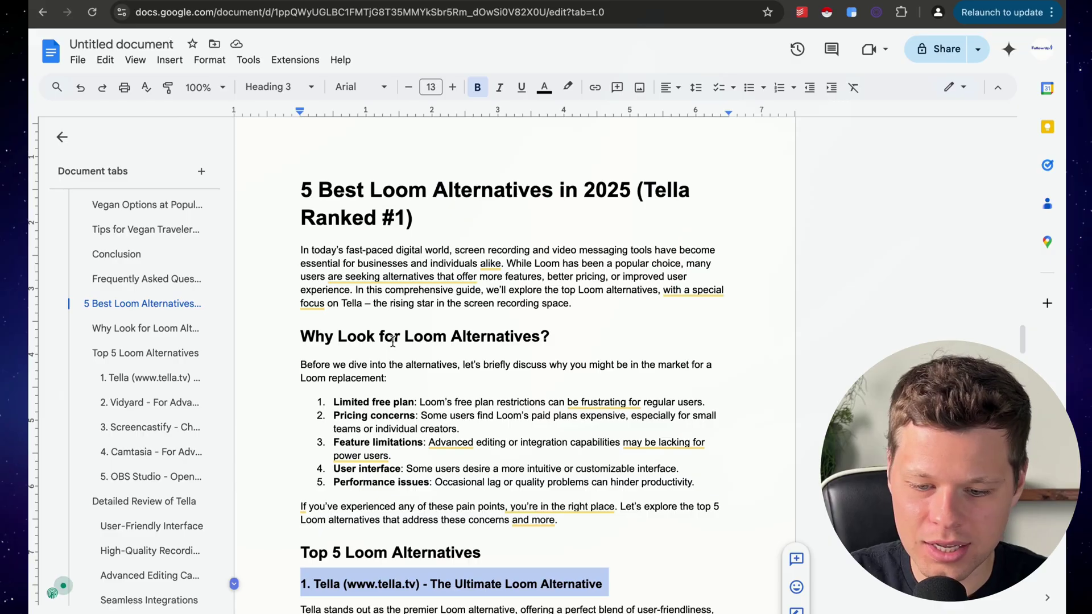
pyautogui.click(402, 249)
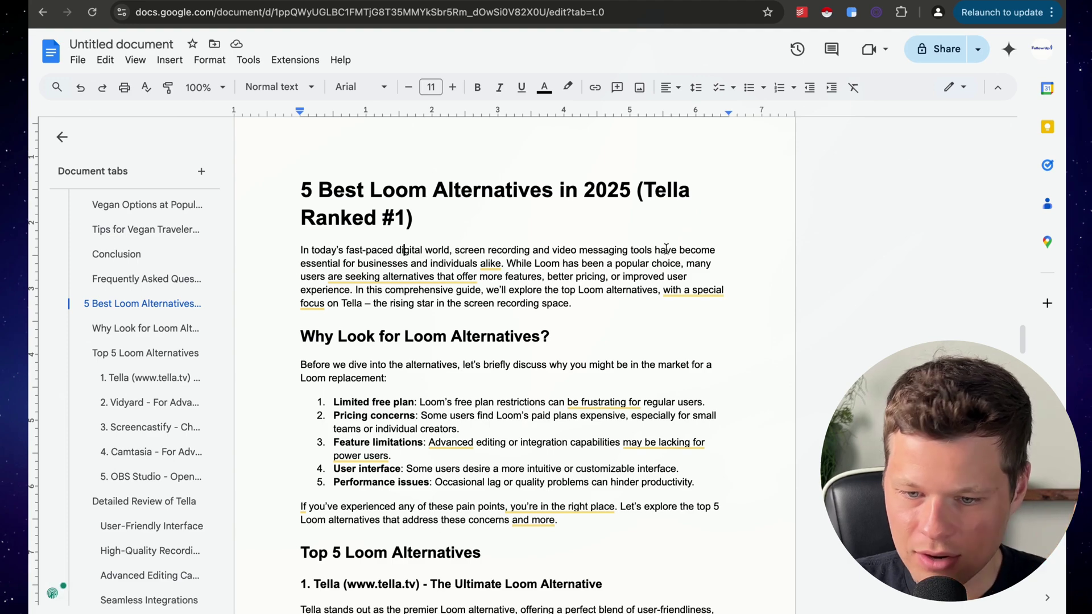
pyautogui.moveTo(672, 288)
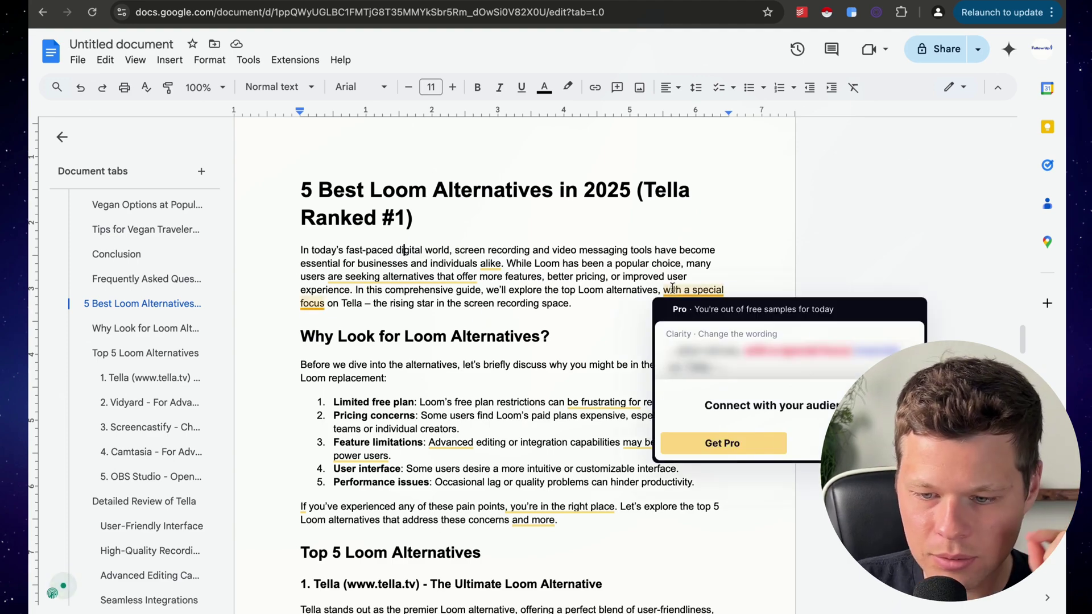
pyautogui.click(720, 244)
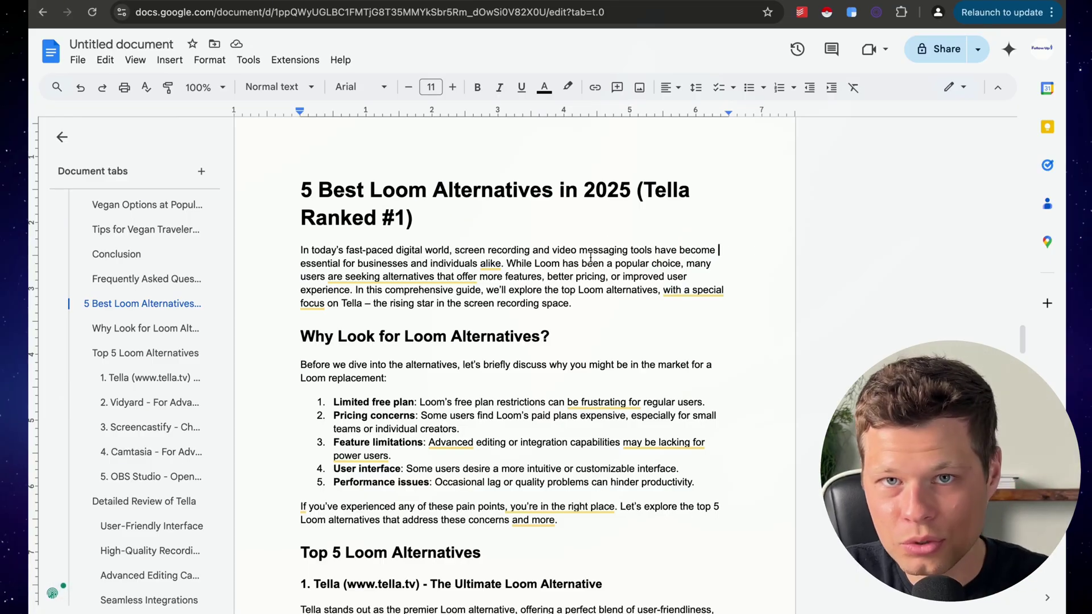
pyautogui.scroll(-1, 590, 258)
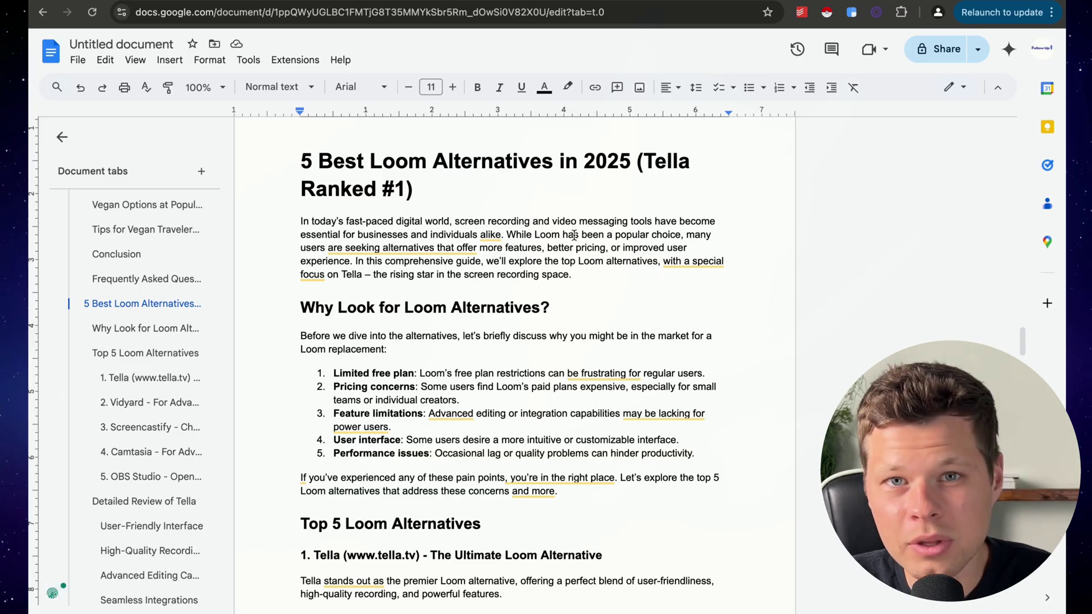
pyautogui.scroll(-20, 585, 259)
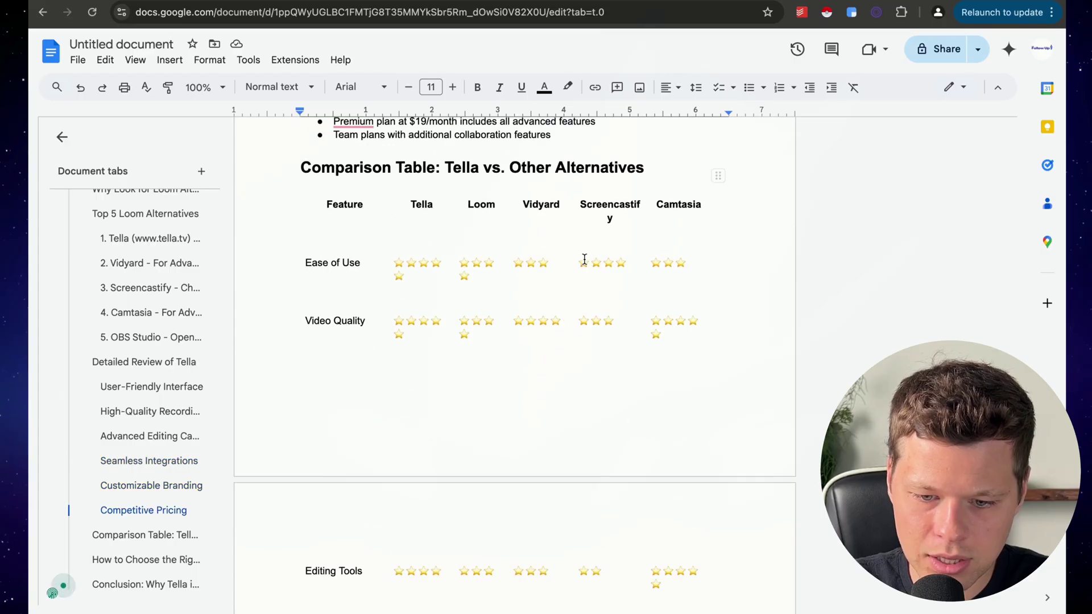
pyautogui.scroll(-4, 584, 259)
pyautogui.scroll(20, 584, 259)
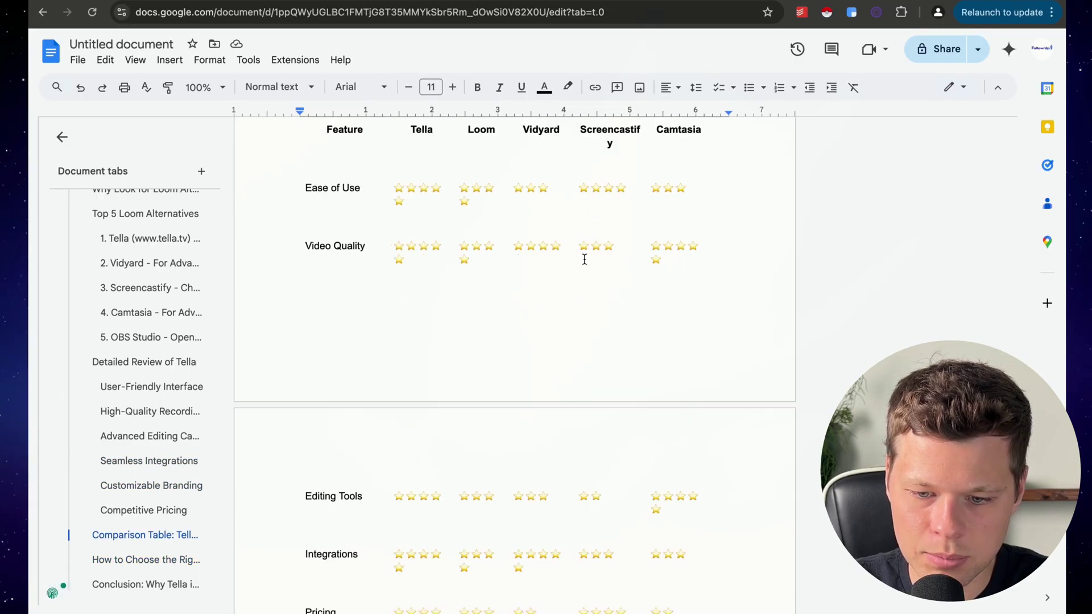
pyautogui.scroll(20, 584, 259)
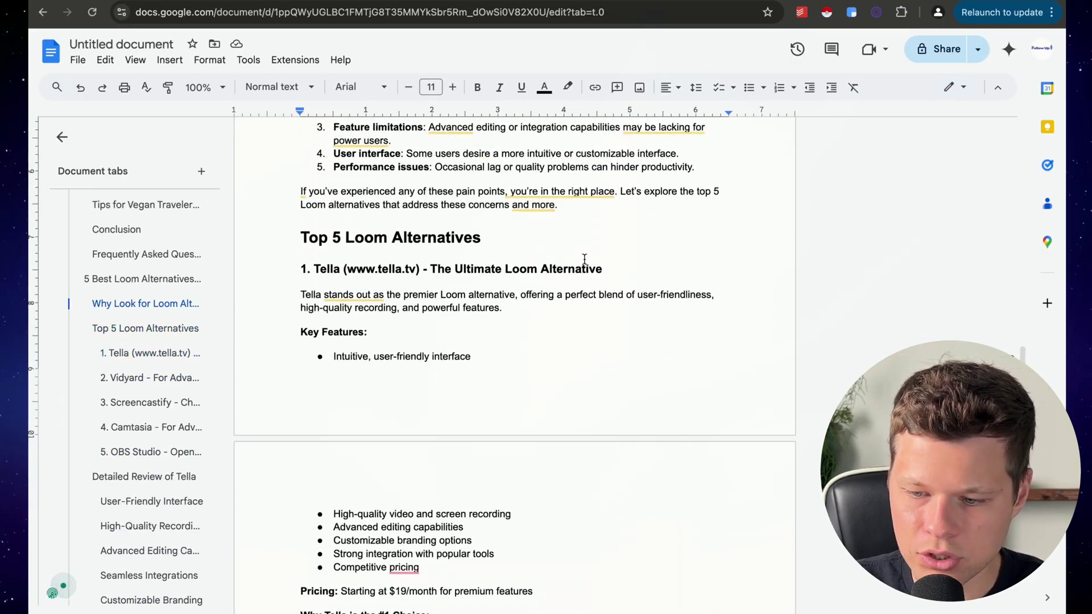
pyautogui.scroll(1, 584, 259)
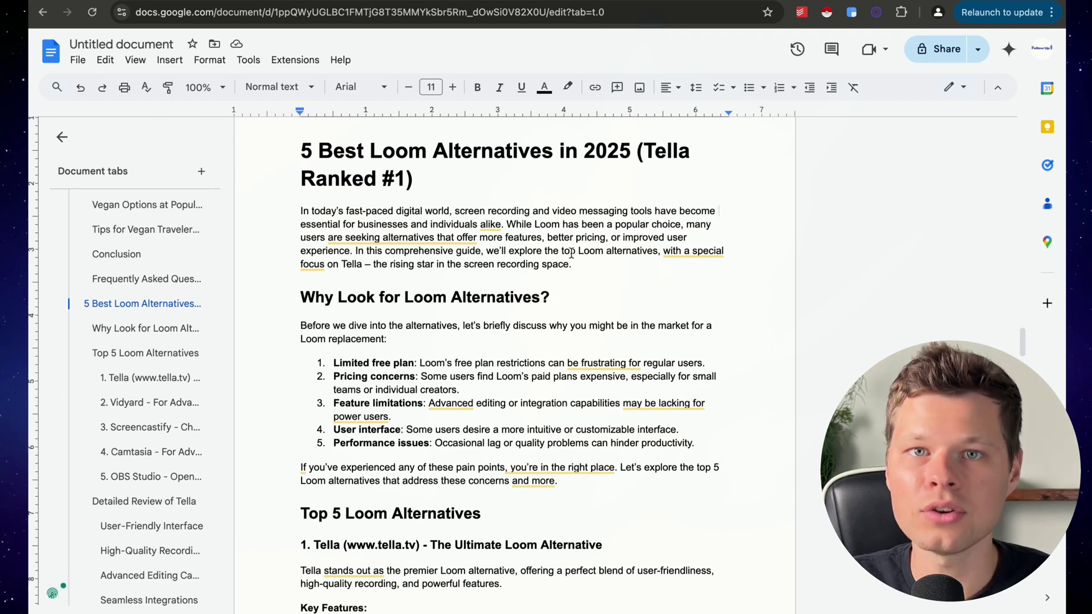
pyautogui.scroll(1, 562, 211)
pyautogui.scroll(6, 562, 210)
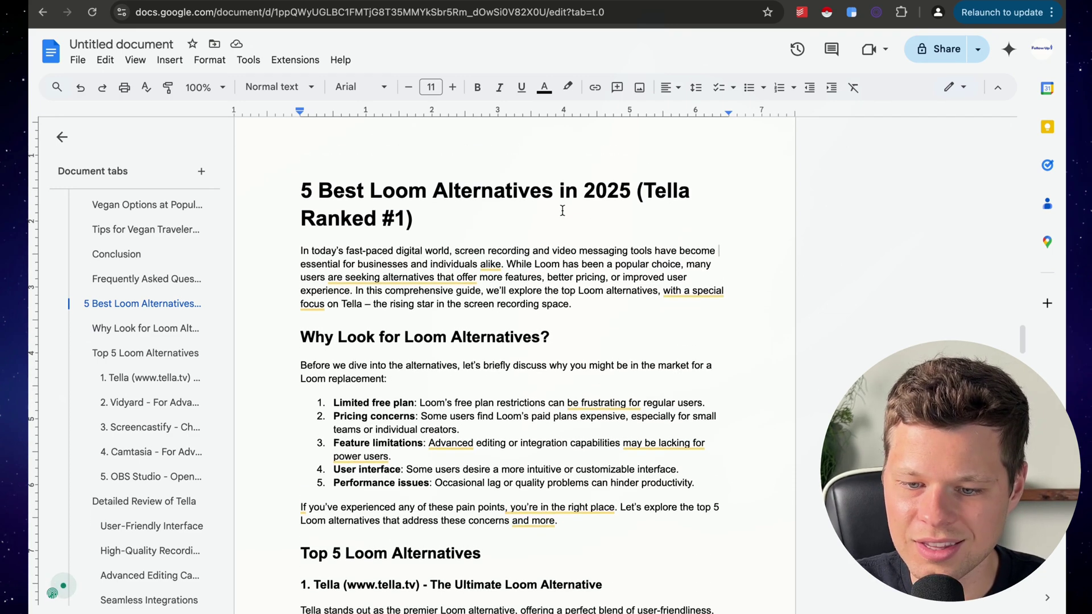
pyautogui.moveTo(301, 298); pyautogui.dragTo(449, 297)
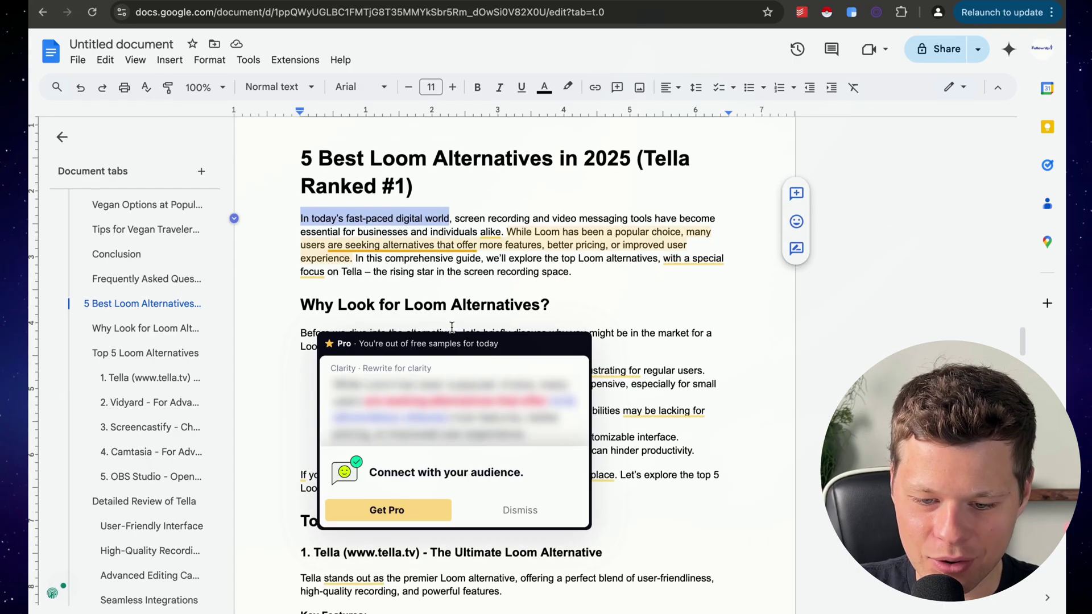
pyautogui.scroll(-3, 453, 327)
pyautogui.click(307, 165)
pyautogui.moveTo(307, 165); pyautogui.dragTo(387, 165)
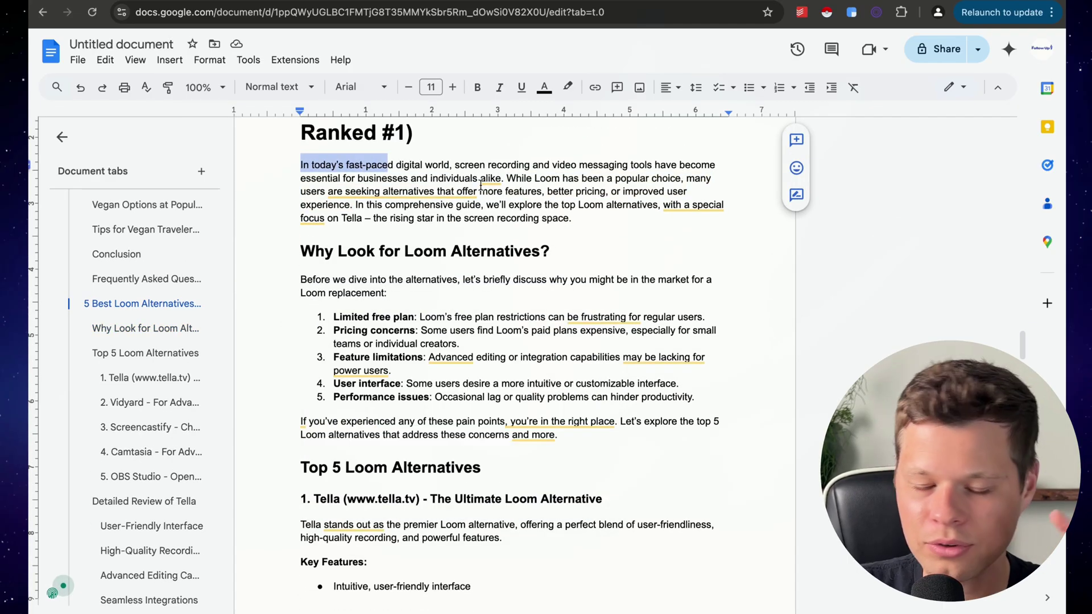
pyautogui.scroll(-1, 487, 155)
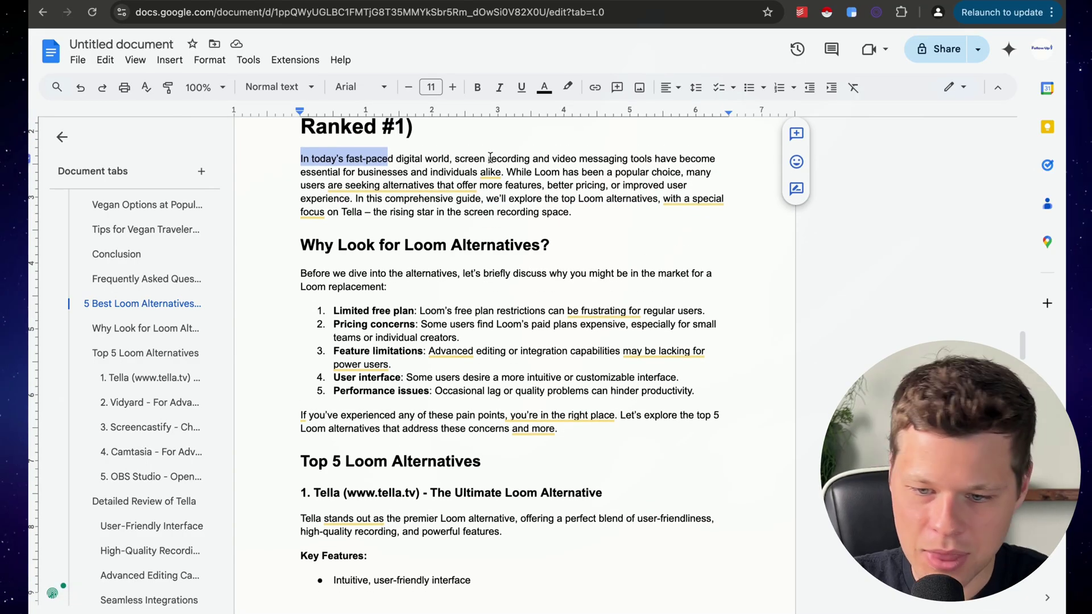
pyautogui.click(439, 171)
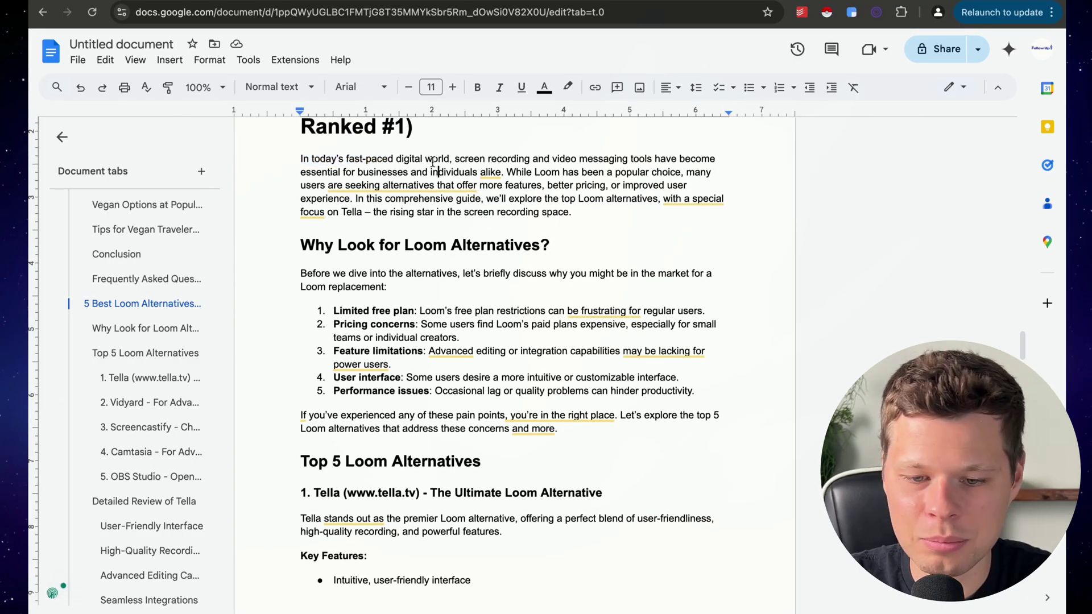
pyautogui.moveTo(449, 161); pyautogui.dragTo(306, 198)
pyautogui.scroll(1, 306, 199)
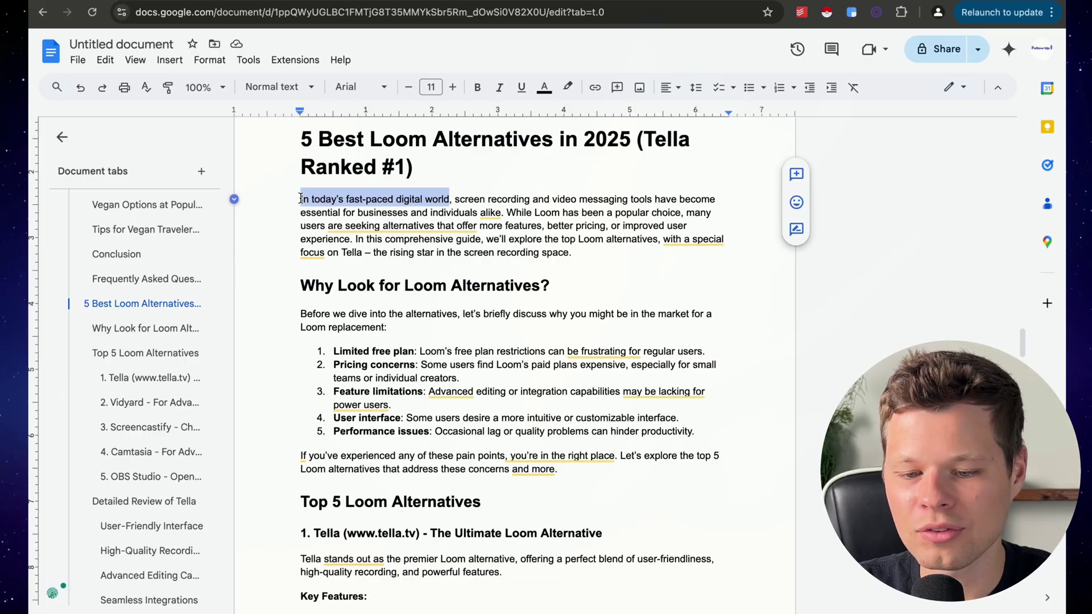
pyautogui.scroll(-15, 301, 199)
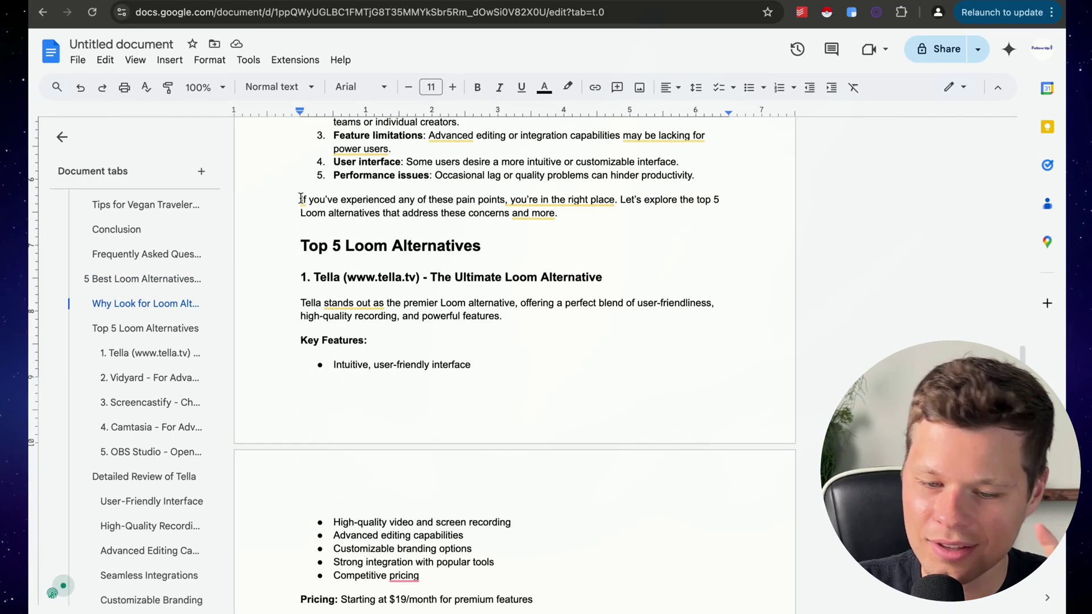
pyautogui.scroll(-15, 301, 198)
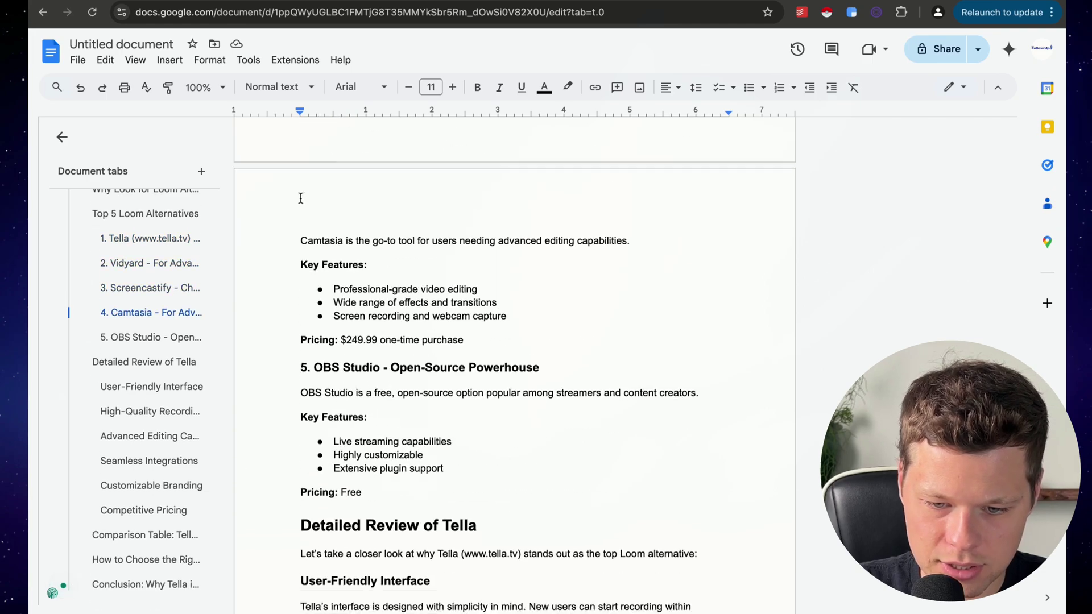
pyautogui.scroll(-15, 301, 198)
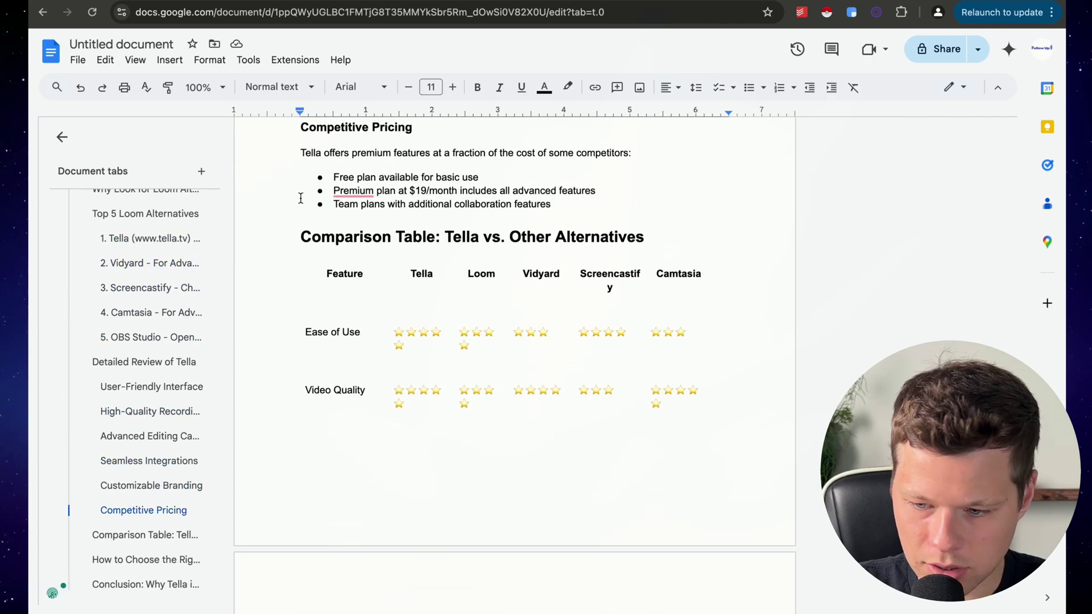